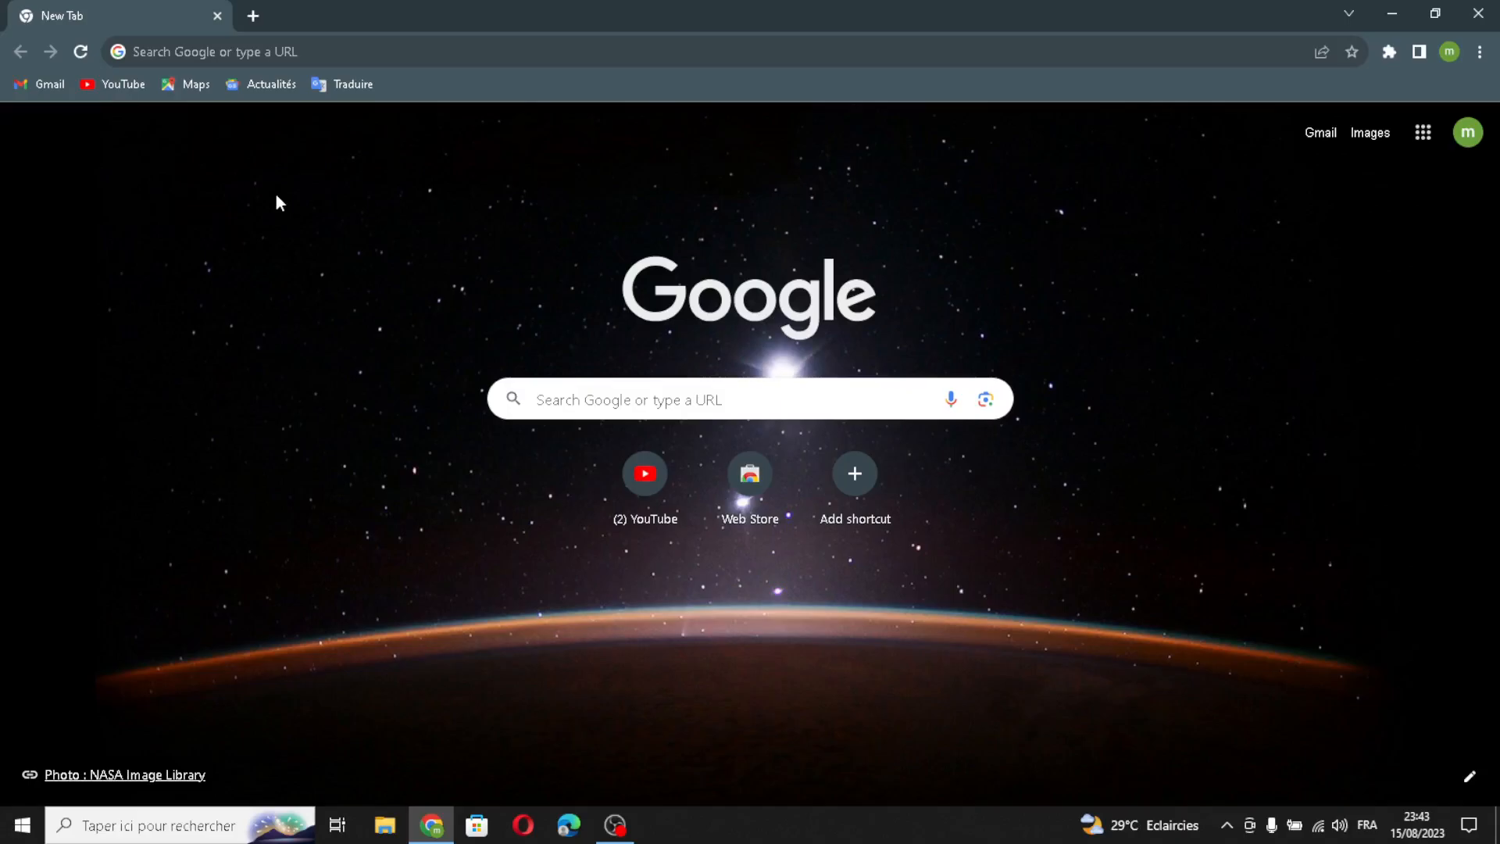
- Open the durable.co website and sign in to the account
{"action": "left_click", "coordinate": [347, 52]}
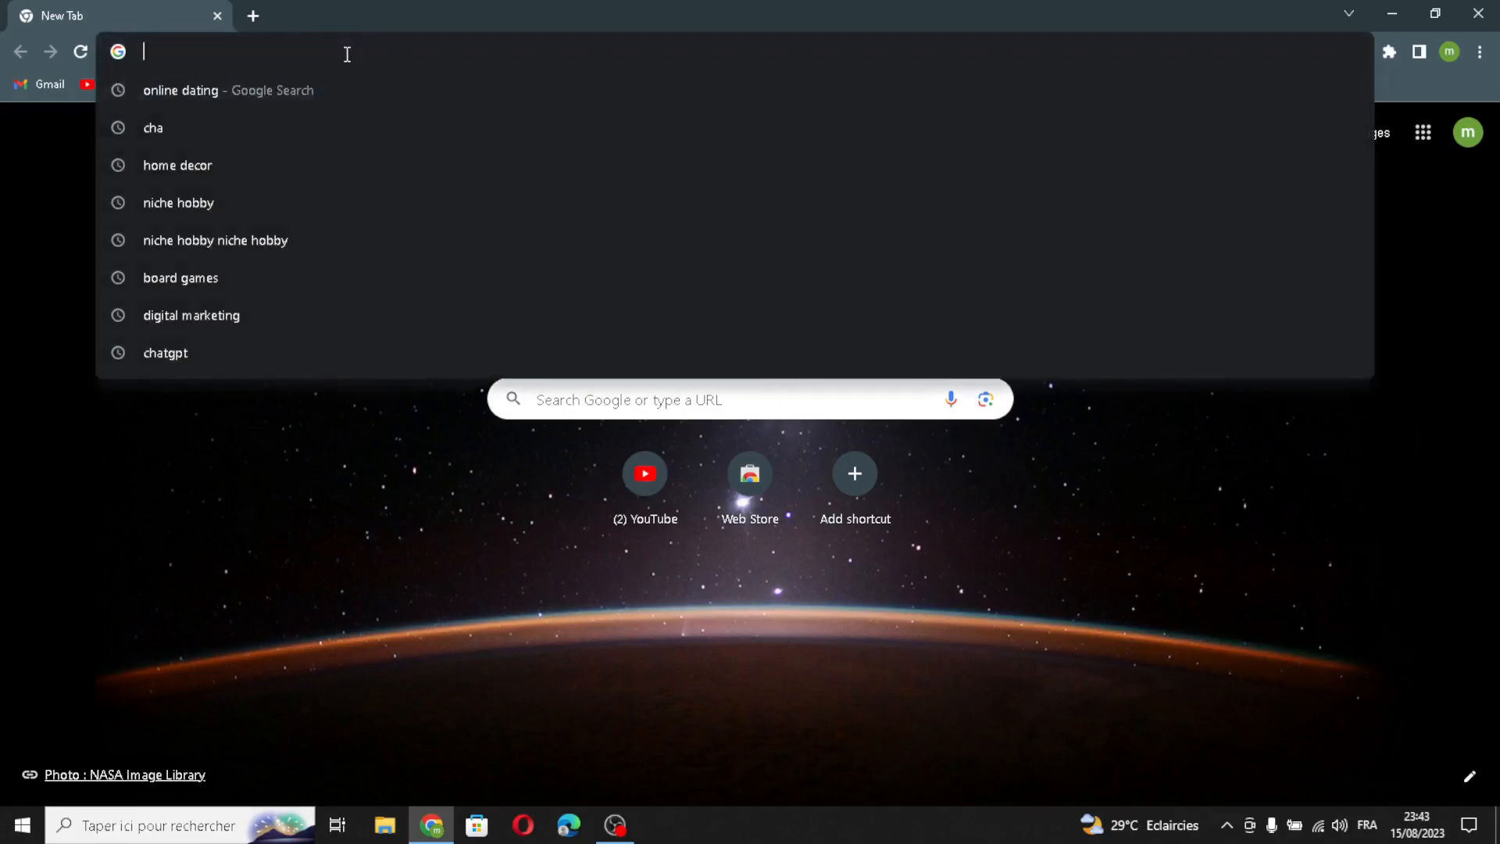
{"action": "type", "text": "d"}
{"action": "key", "text": "Return"}
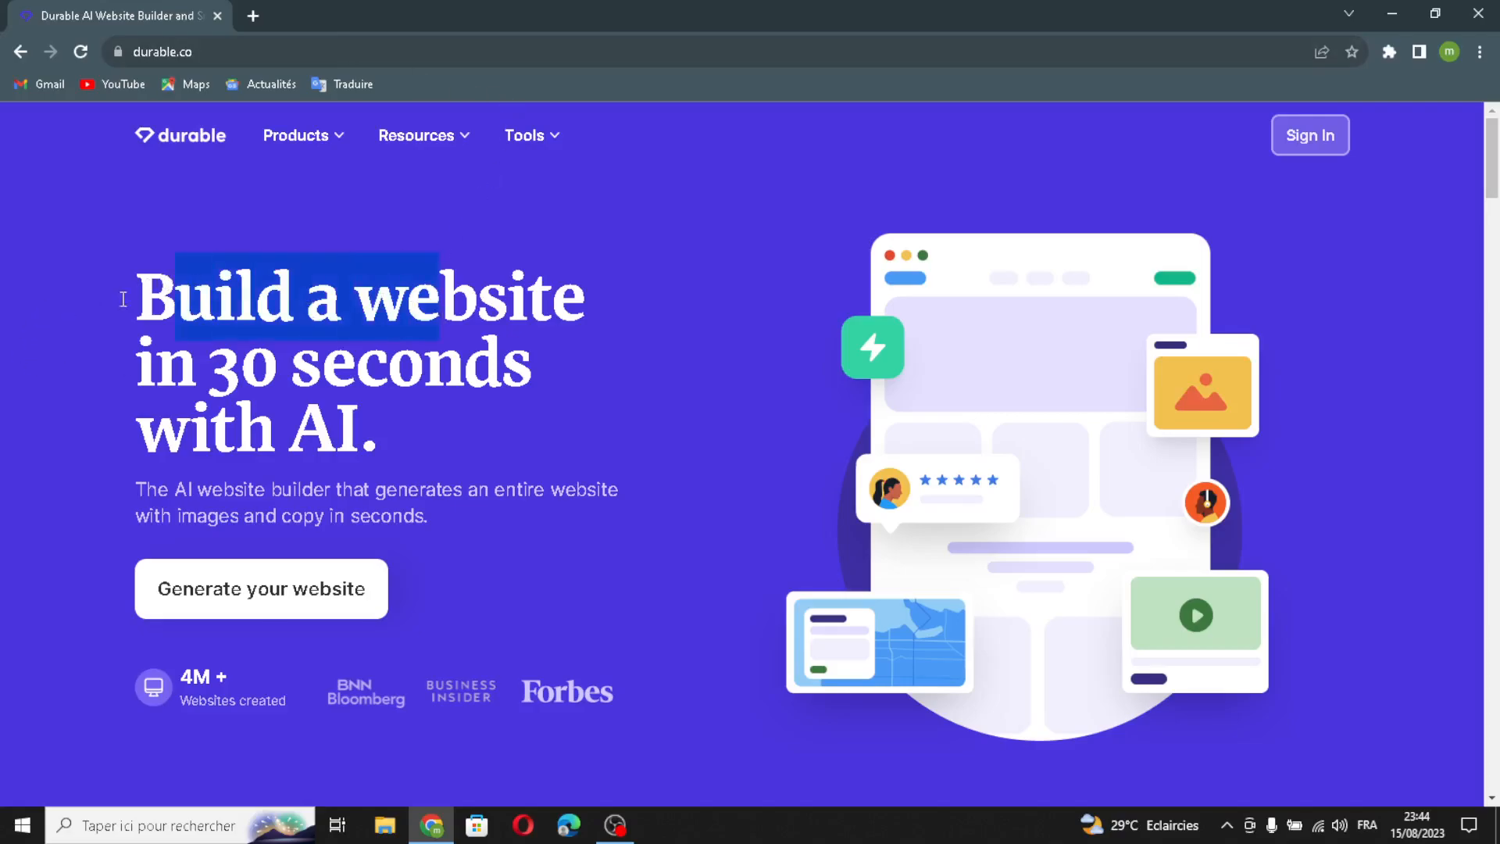
{"action": "left_click_drag", "start_coordinate": [153, 305], "coordinate": [609, 349]}
{"action": "left_click", "coordinate": [581, 453]}
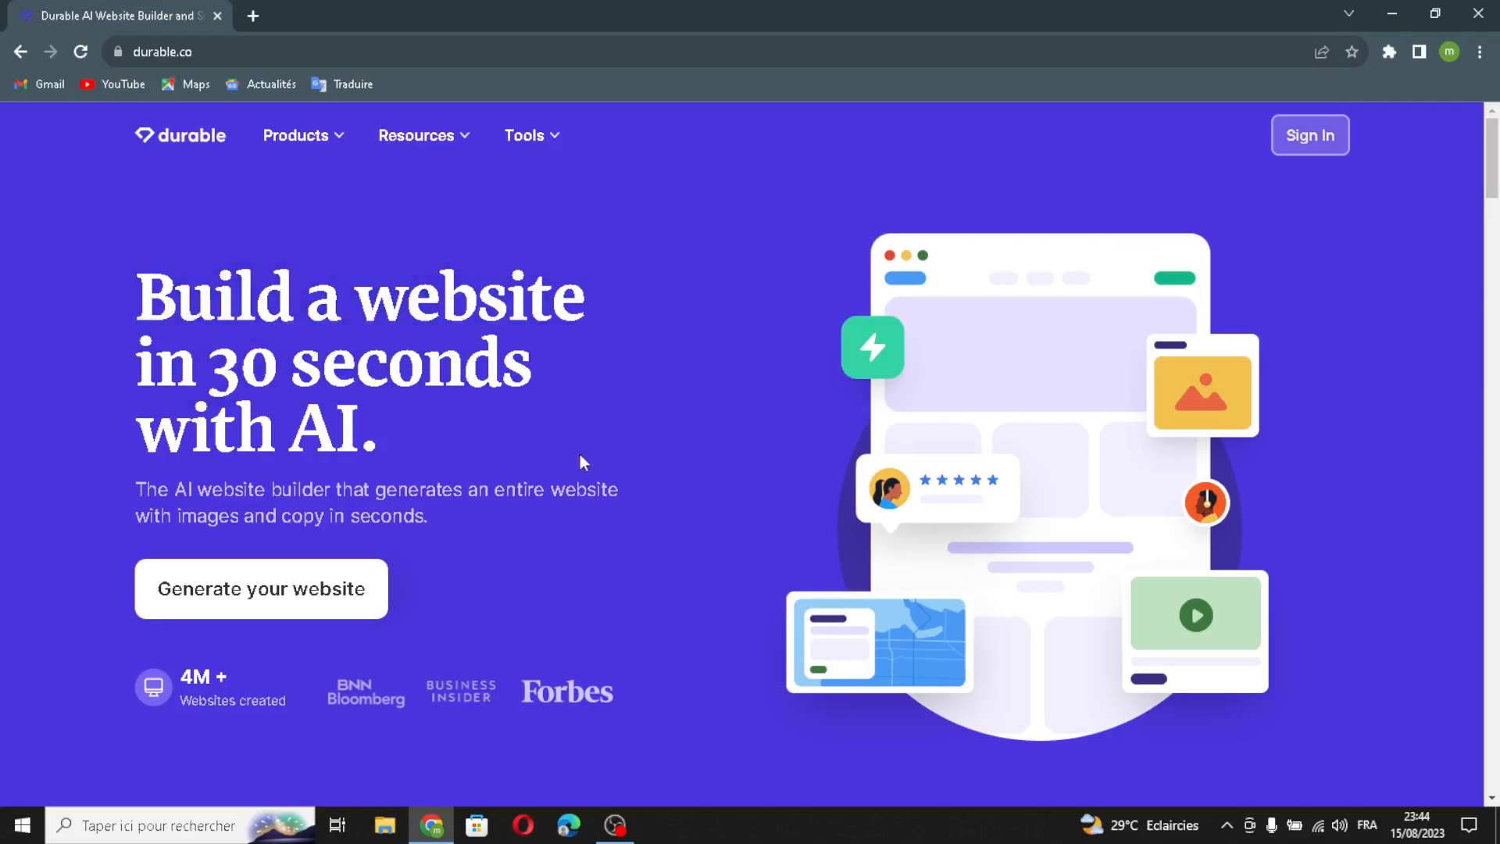
{"action": "left_click", "coordinate": [1315, 147]}
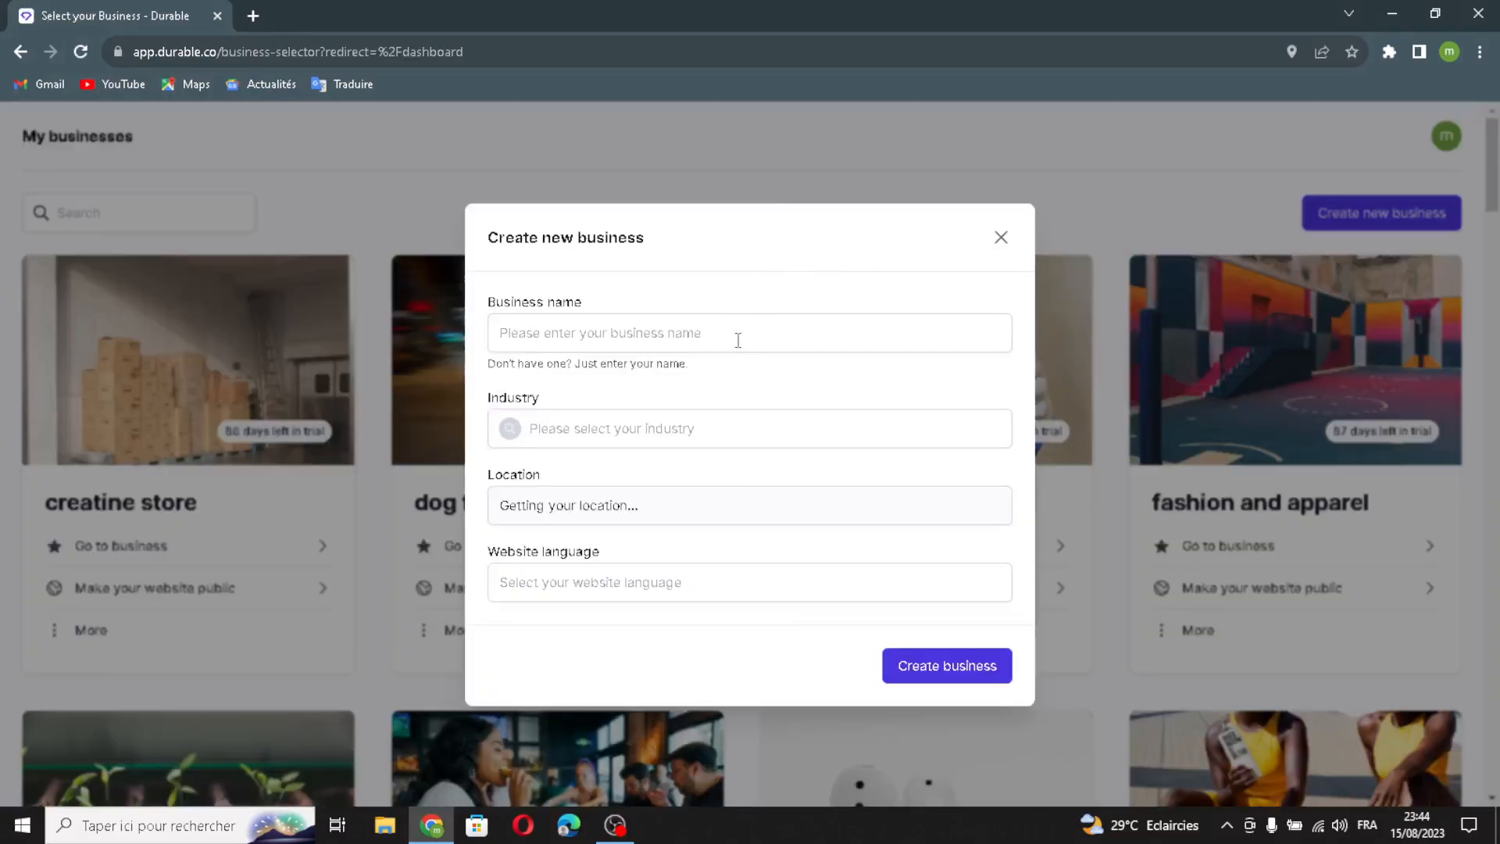
- Name the new business SipCraft and set its industry to "speciality tea and coffe"
{"action": "left_click", "coordinate": [737, 339]}
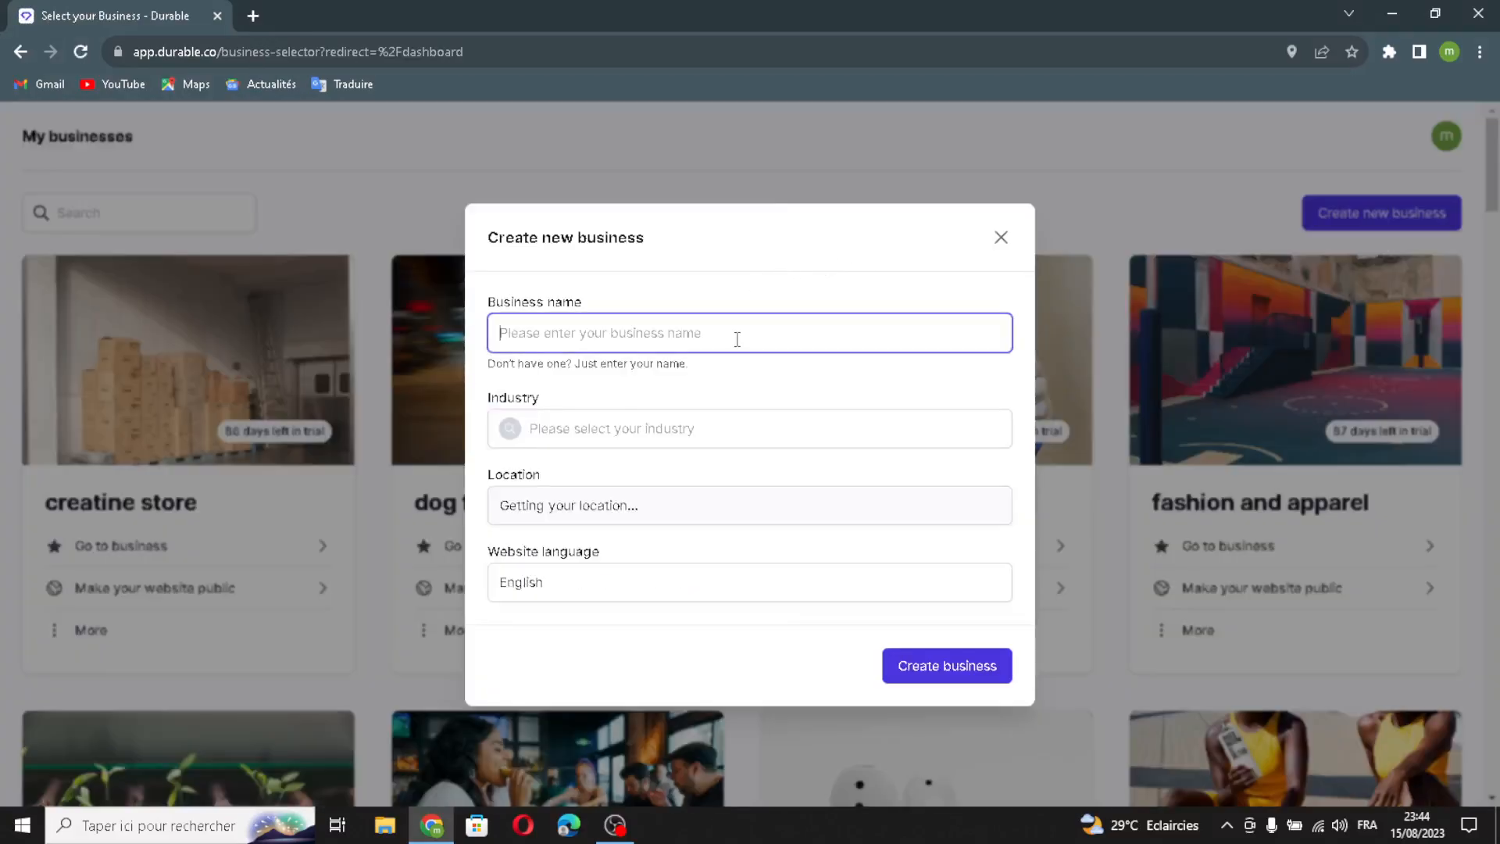
{"action": "type", "text": "SipCraft"}
{"action": "left_click", "coordinate": [744, 429]}
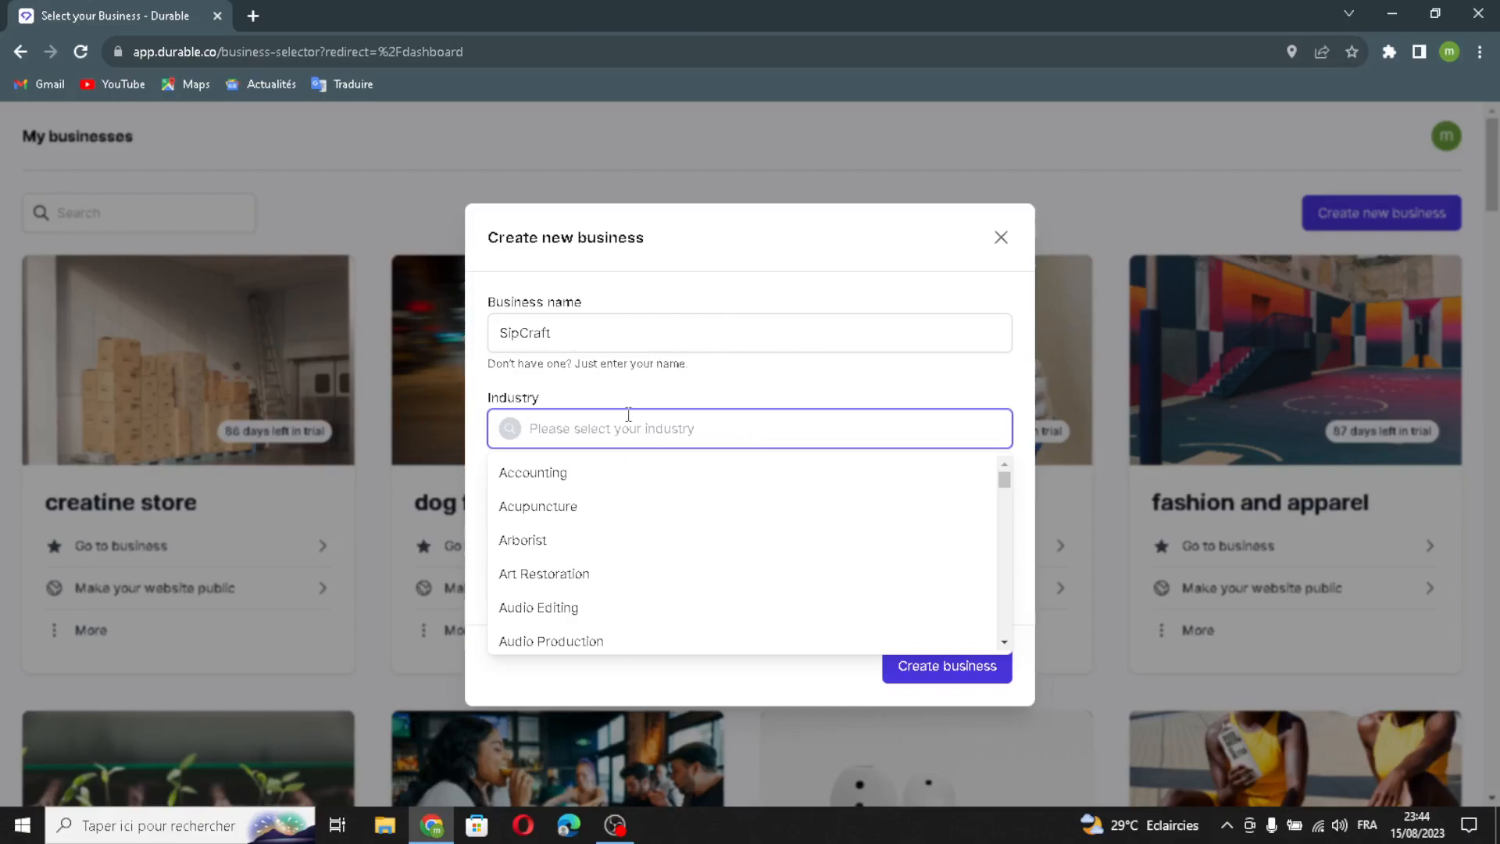
{"action": "type", "text": "spe"}
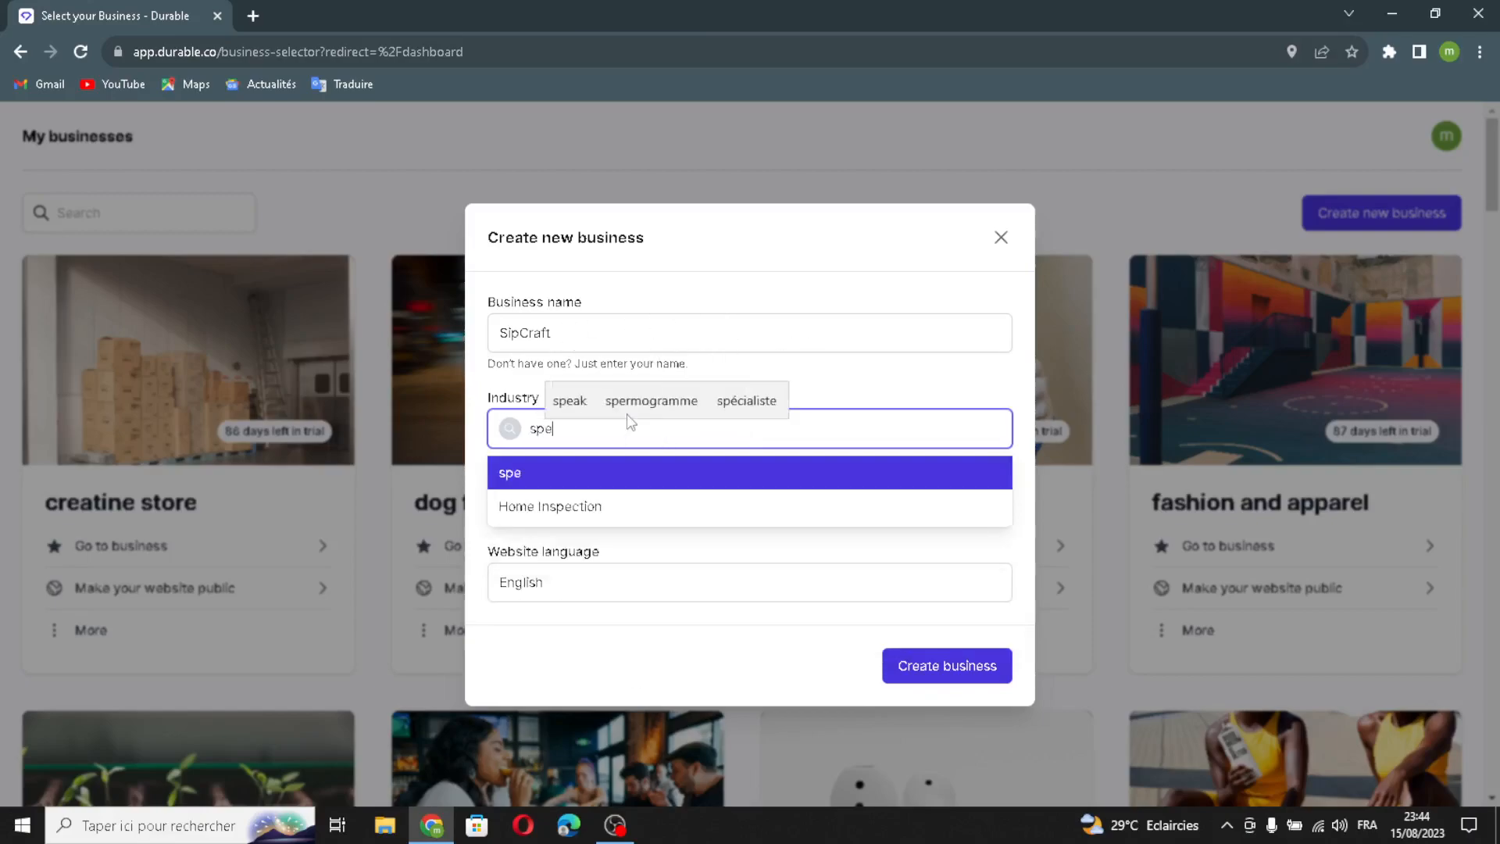
{"action": "type", "text": "ci"}
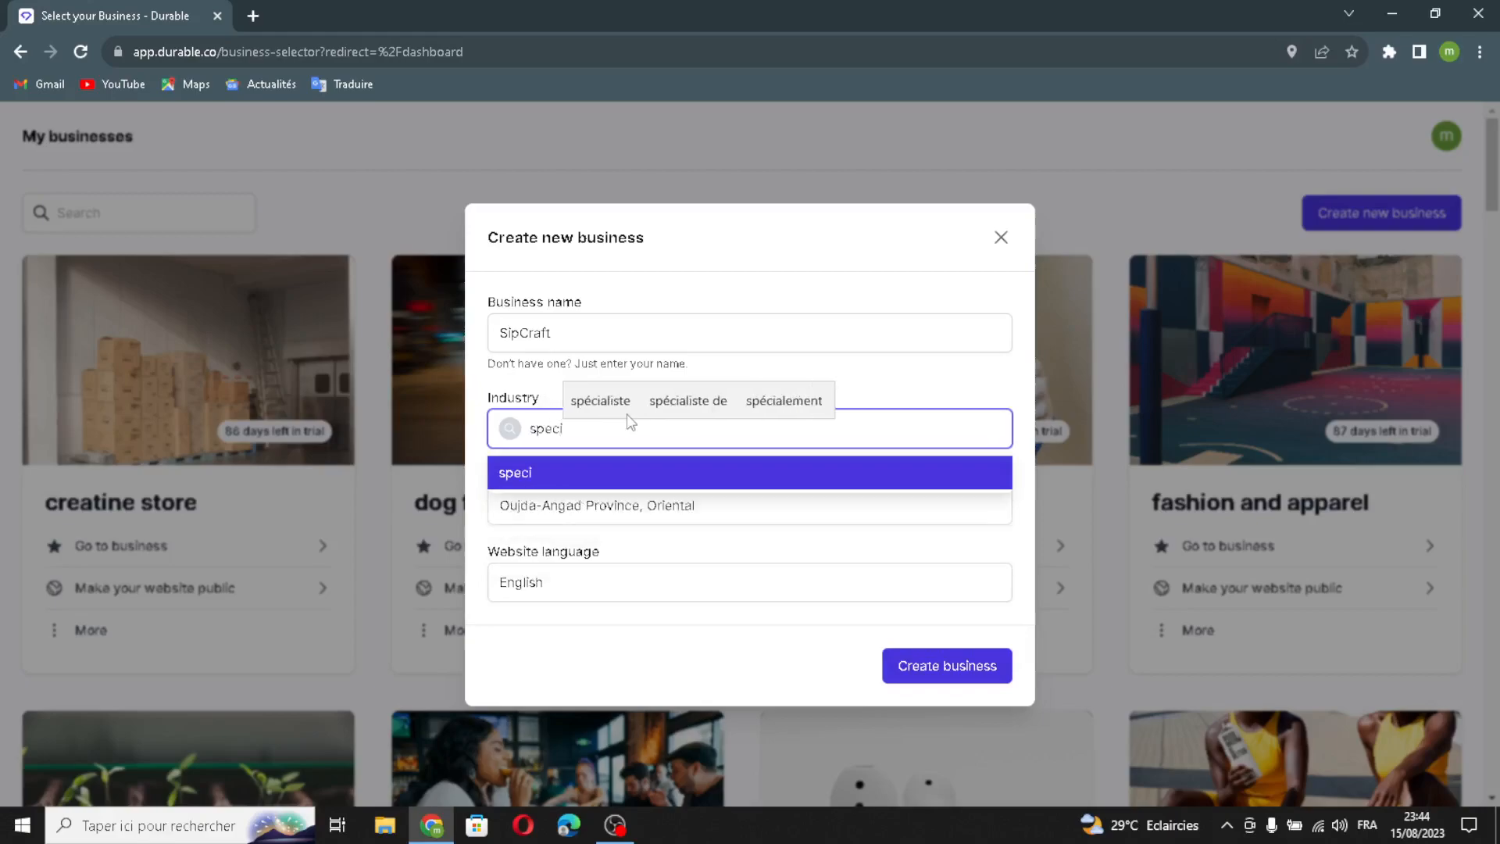
{"action": "type", "text": "ality tea and coffe"}
{"action": "left_click", "coordinate": [646, 542]}
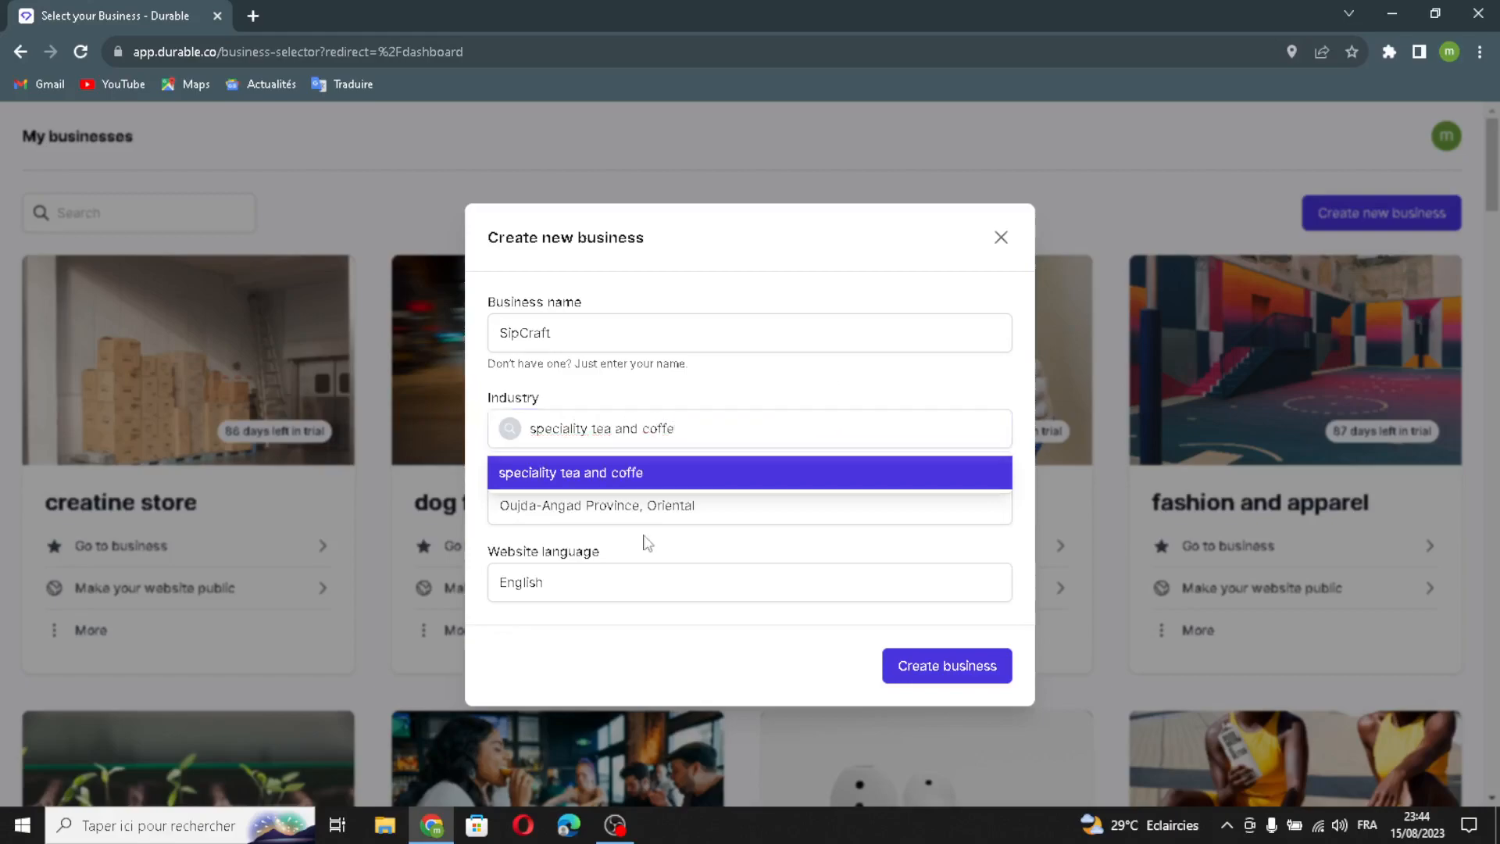
- Choose English as the website language and create the business
{"action": "left_click", "coordinate": [676, 586]}
{"action": "left_click", "coordinate": [617, 695]}
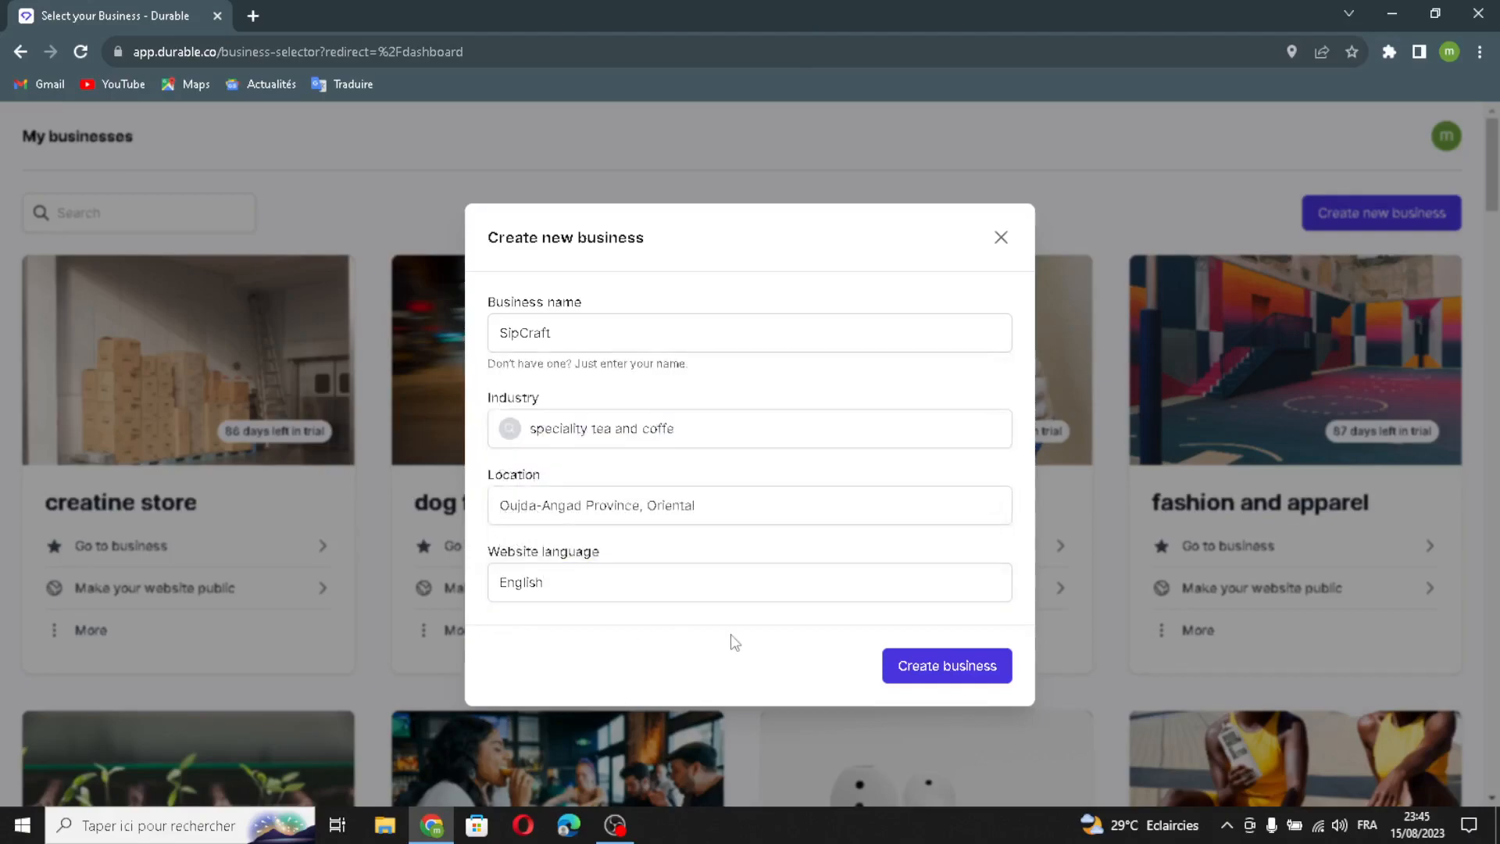
{"action": "left_click", "coordinate": [913, 669]}
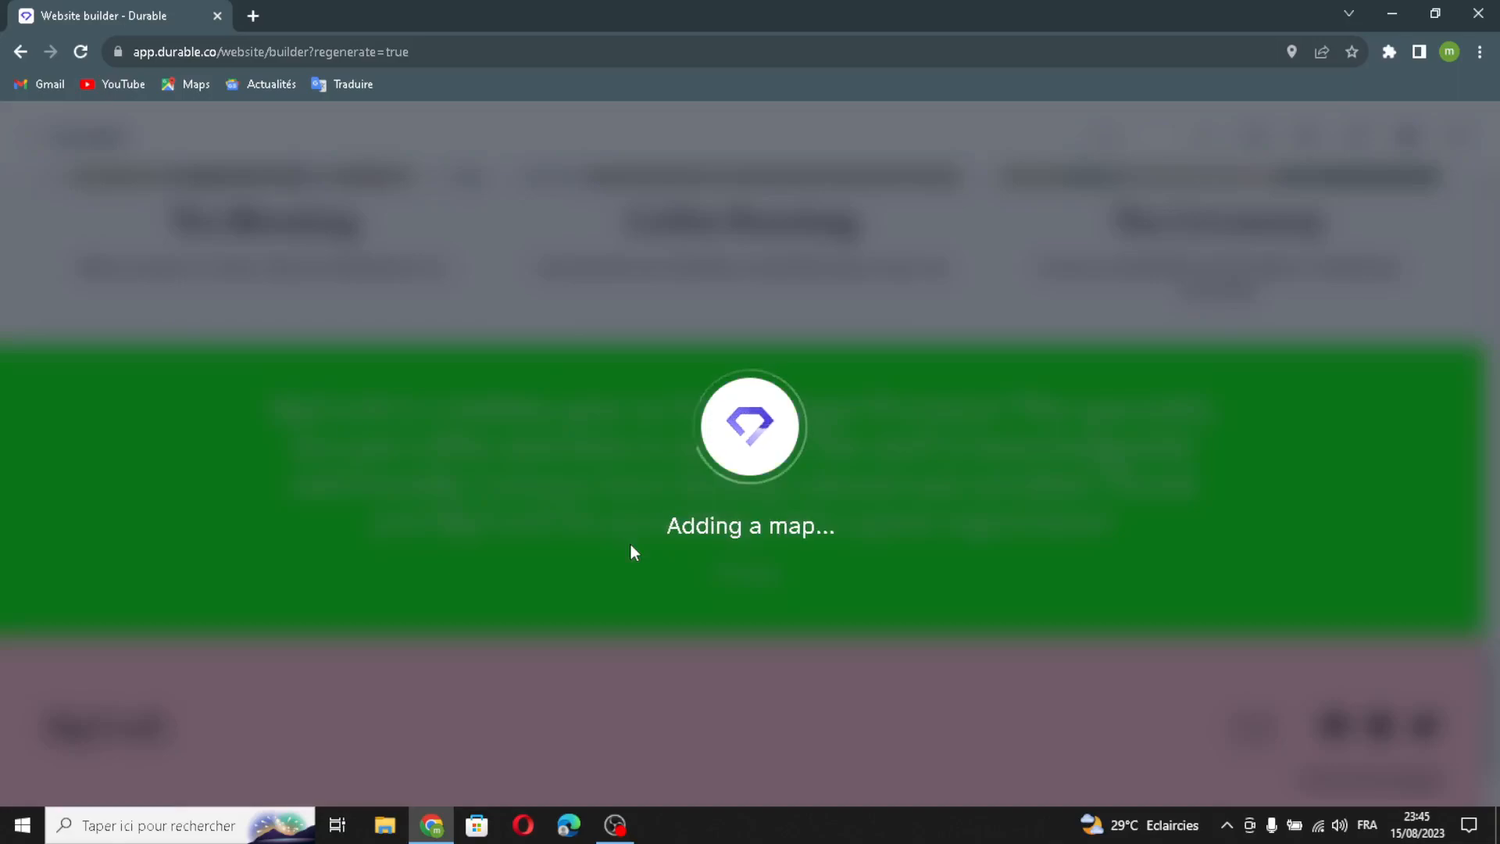
- Open the generated website's header for editing and enable the logo in place of the company name
{"action": "scroll", "coordinate": [668, 437], "scroll_direction": "up", "scroll_amount": 20}
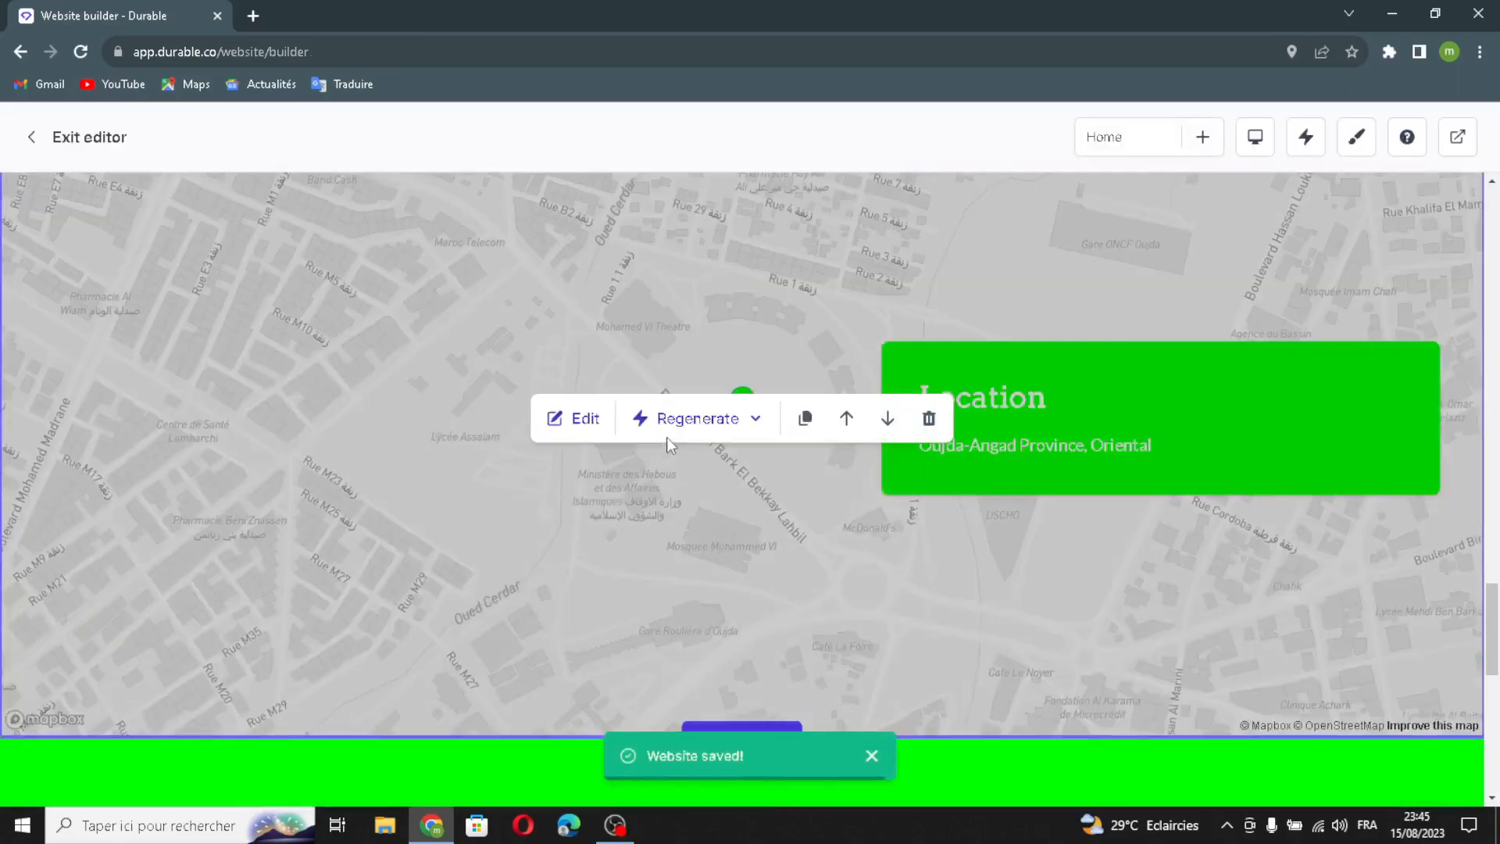
{"action": "scroll", "coordinate": [667, 441], "scroll_direction": "up", "scroll_amount": 6}
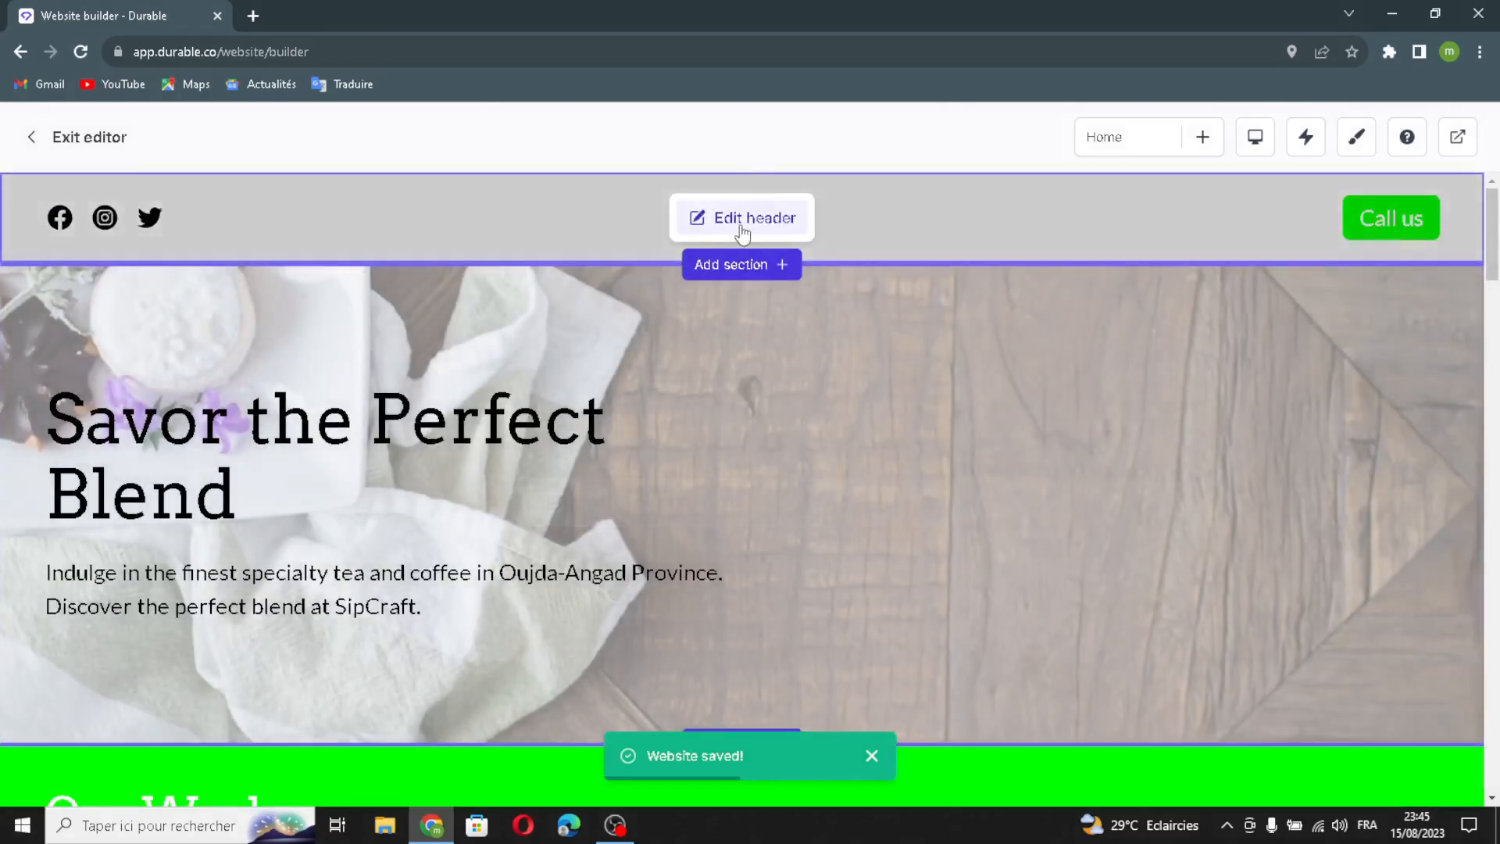
{"action": "left_click", "coordinate": [738, 222]}
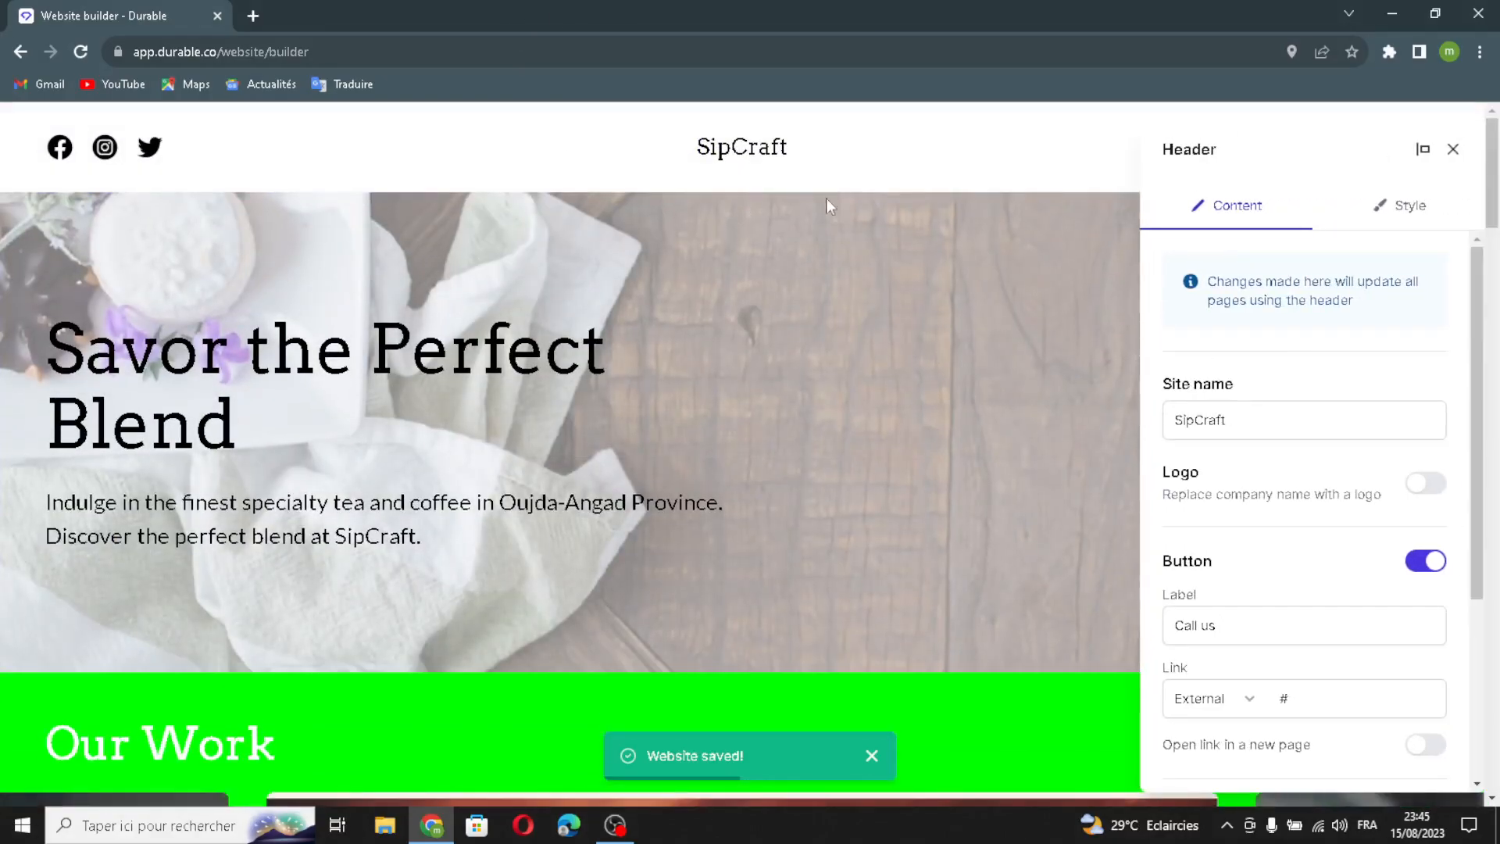
{"action": "left_click", "coordinate": [1260, 422]}
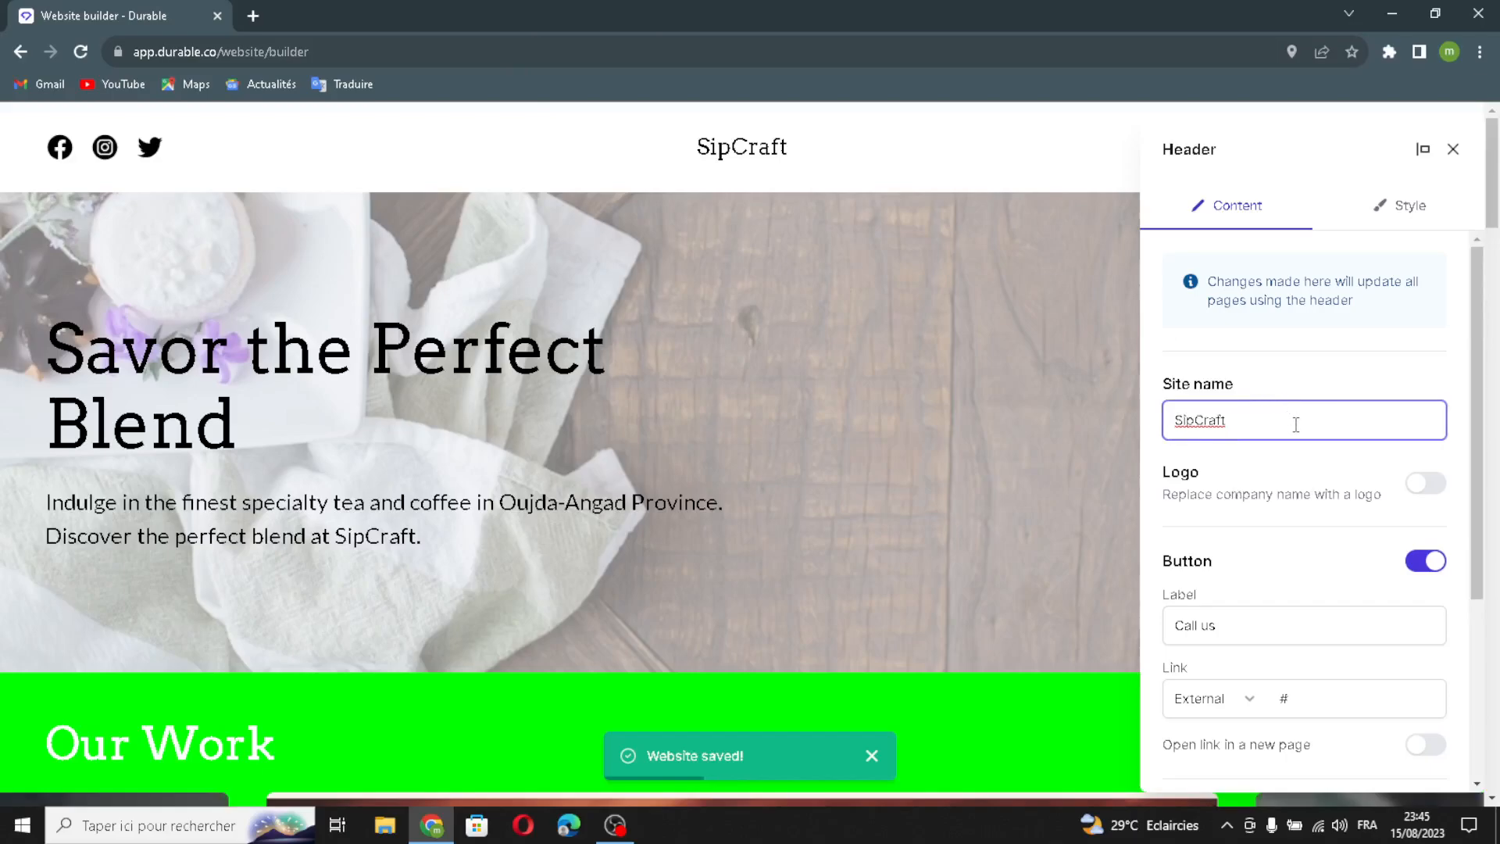
{"action": "left_click", "coordinate": [1425, 486]}
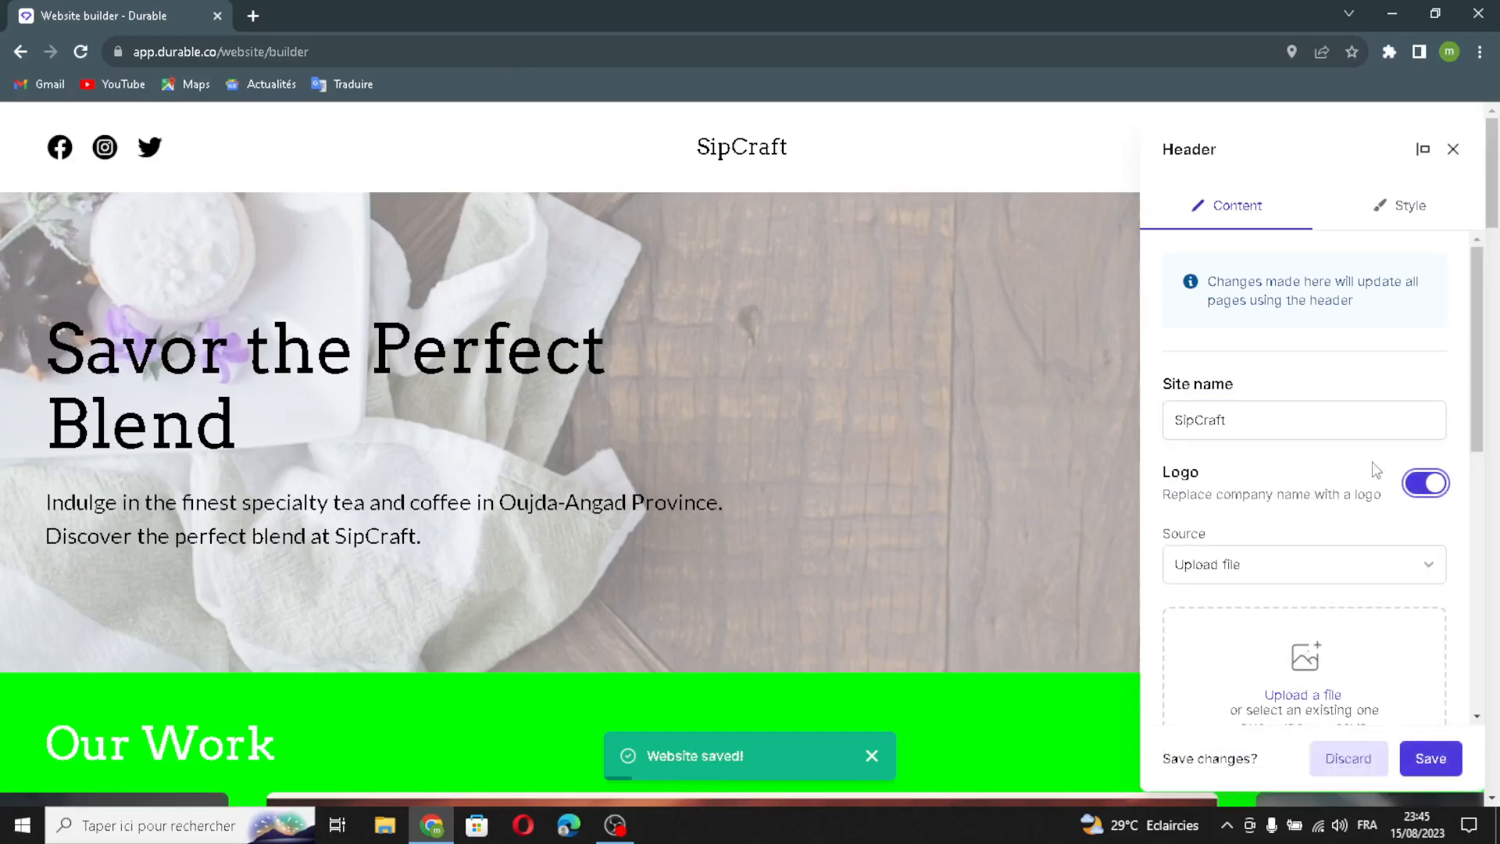
- Examine the header's logo upload, button label, button link and social links settings
{"action": "scroll", "coordinate": [1266, 664], "scroll_direction": "down", "scroll_amount": 1}
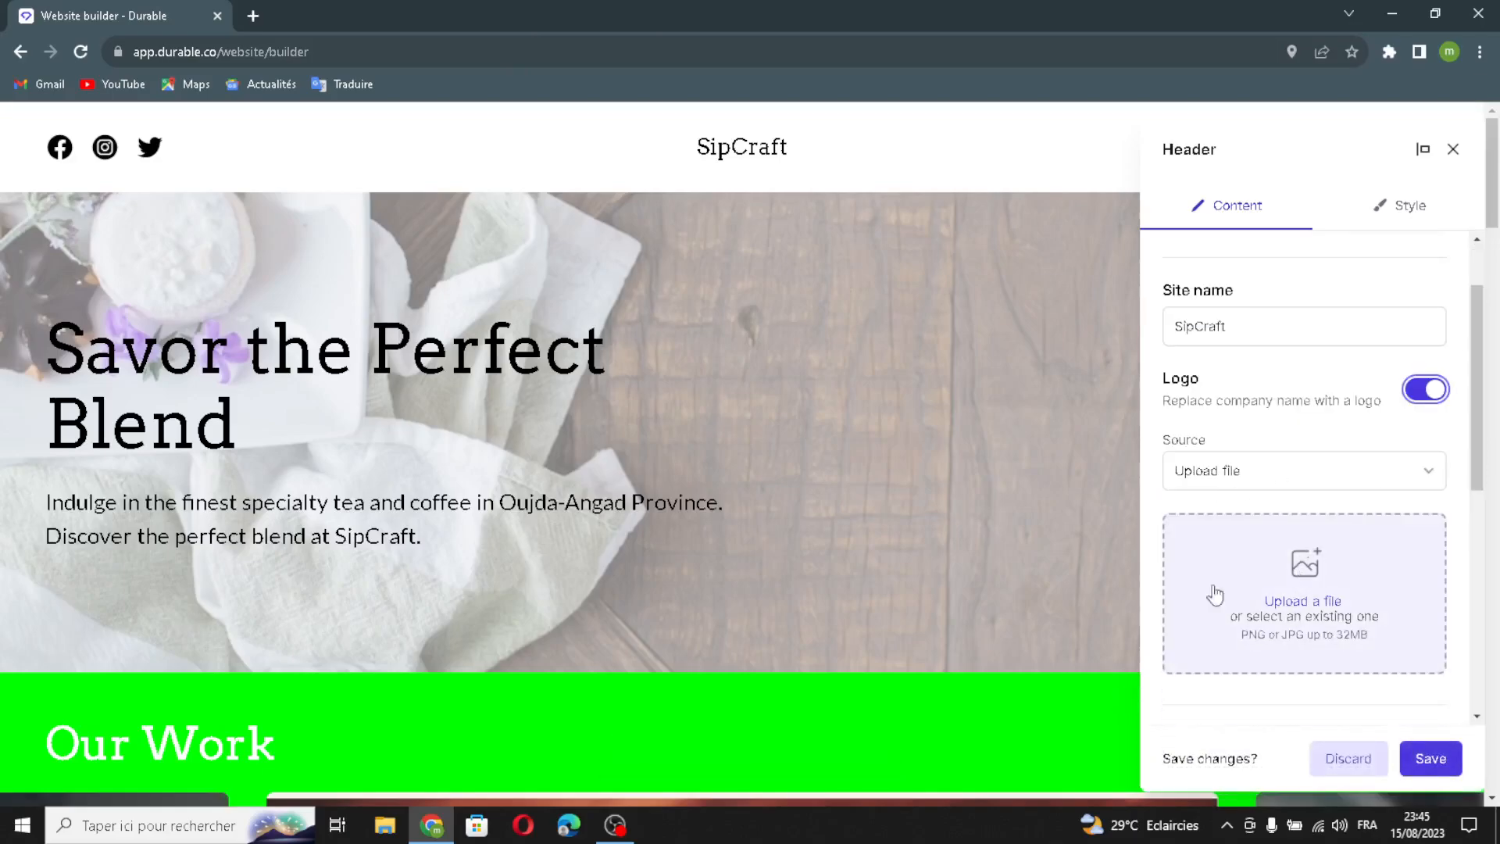
{"action": "scroll", "coordinate": [1293, 664], "scroll_direction": "down", "scroll_amount": 5}
{"action": "scroll", "coordinate": [1281, 508], "scroll_direction": "up", "scroll_amount": 1}
{"action": "left_click_drag", "start_coordinate": [1271, 430], "coordinate": [1153, 419]}
{"action": "left_click_drag", "start_coordinate": [1270, 420], "coordinate": [1137, 441]}
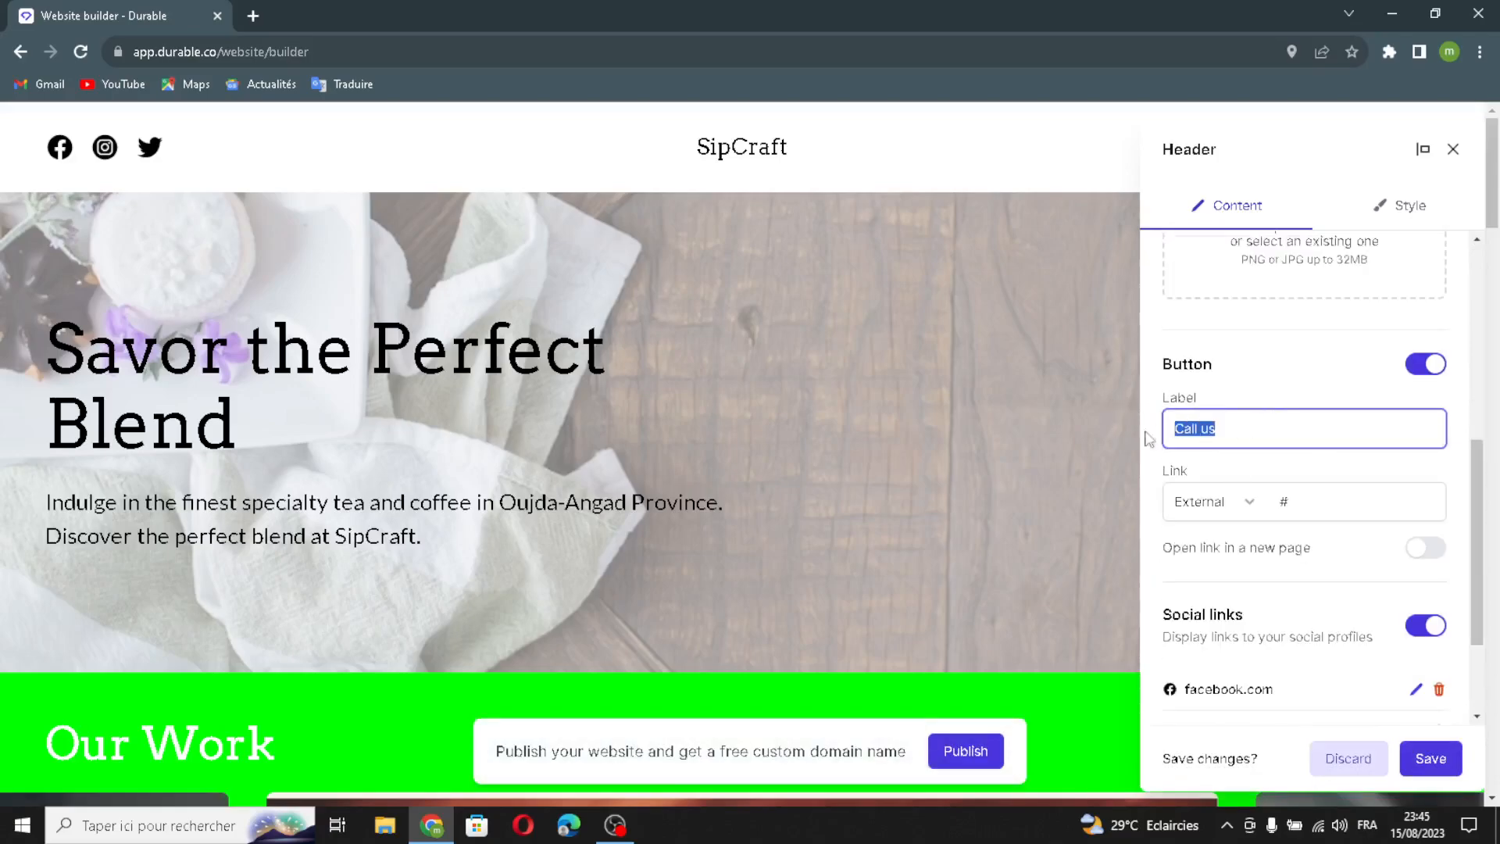
{"action": "left_click", "coordinate": [1301, 507]}
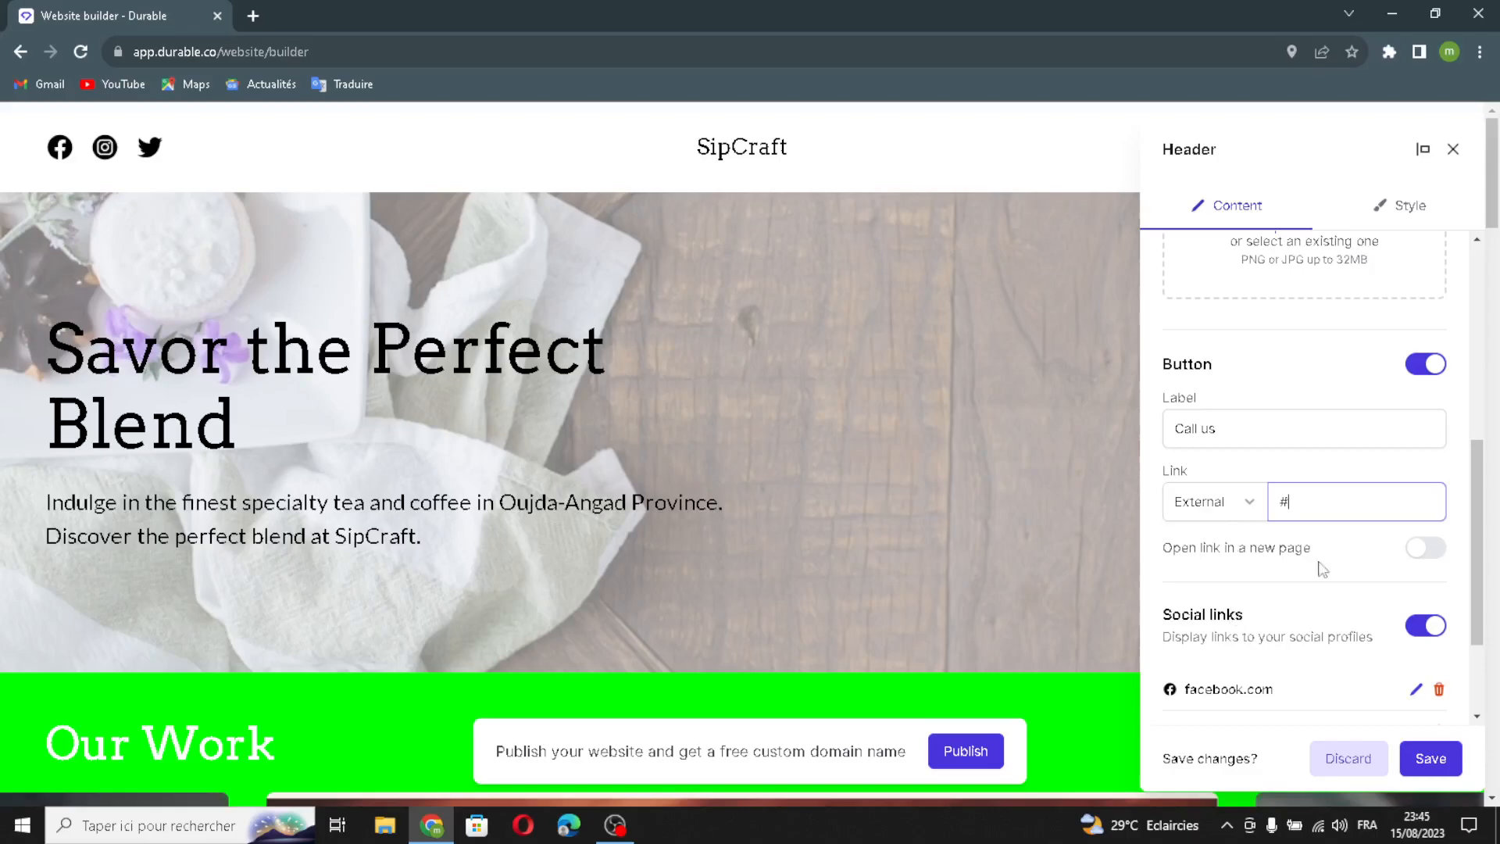
{"action": "scroll", "coordinate": [1336, 589], "scroll_direction": "down", "scroll_amount": 1}
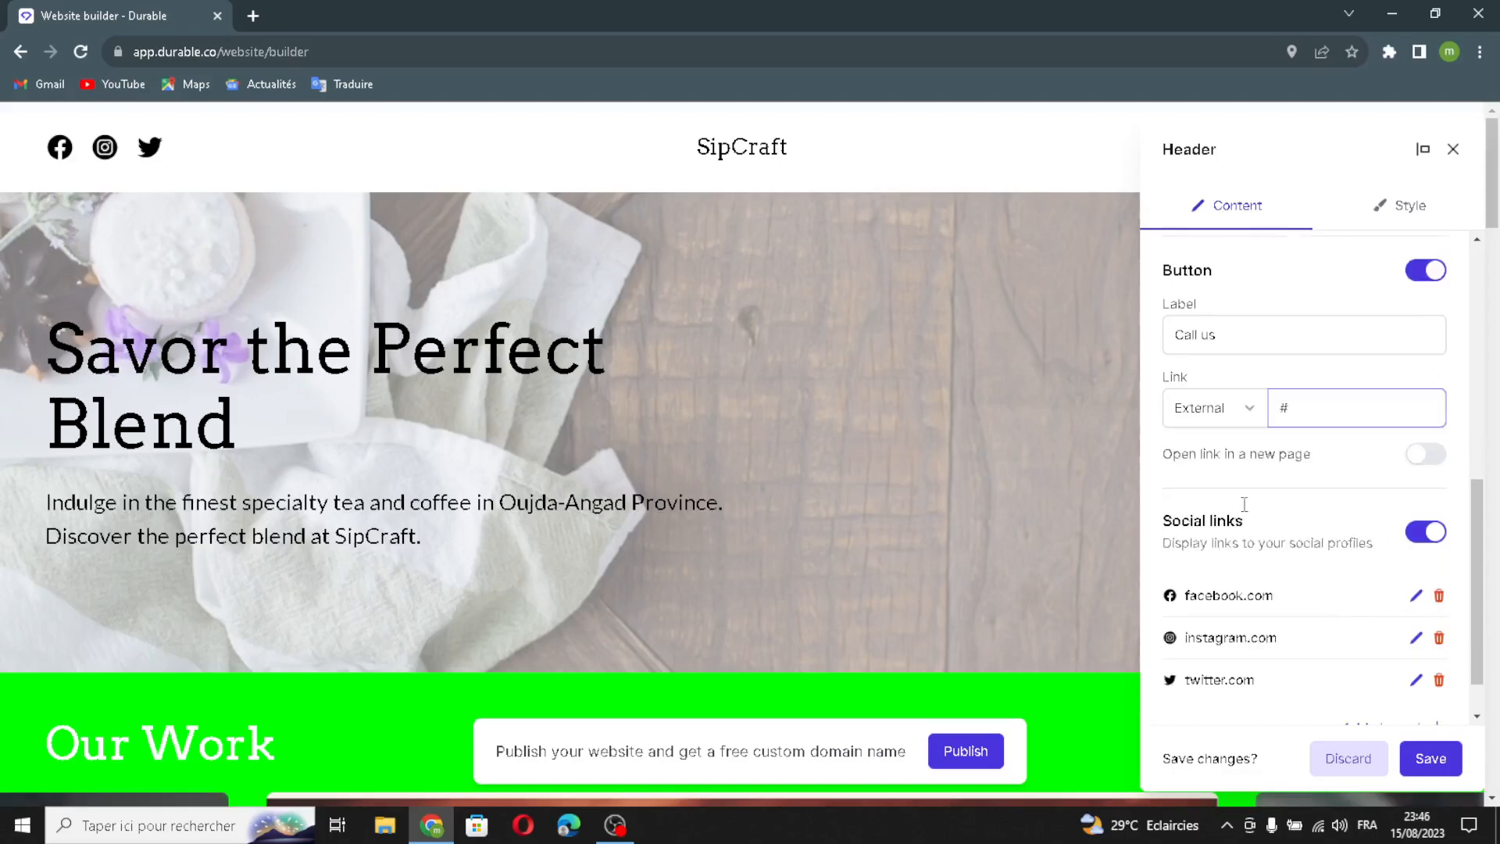
{"action": "scroll", "coordinate": [1256, 540], "scroll_direction": "down", "scroll_amount": 1}
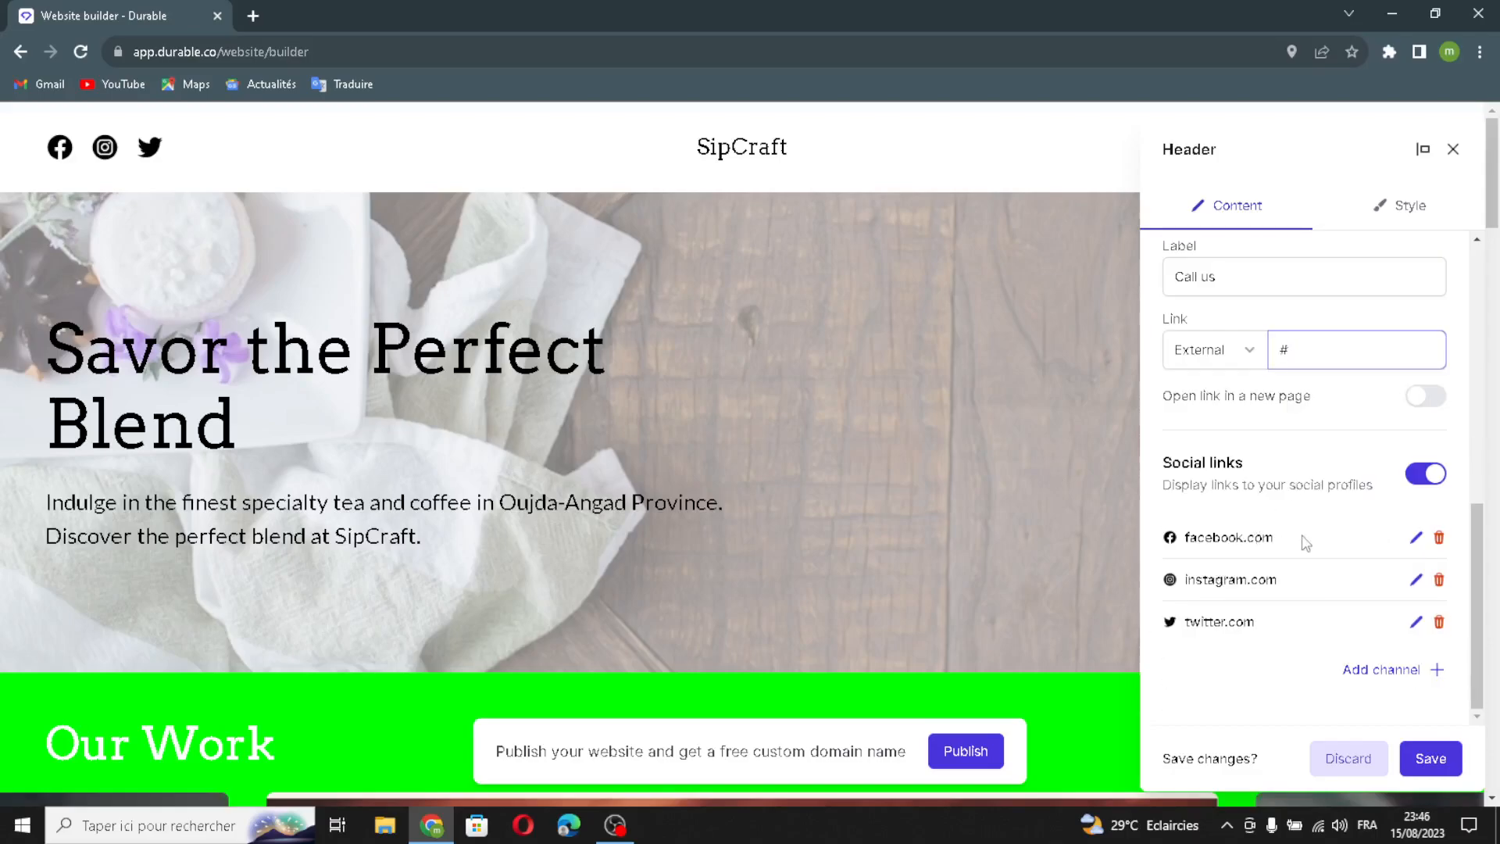
- Check the types offered for a new social link without adding one, and save the header changes
{"action": "left_click", "coordinate": [1363, 669]}
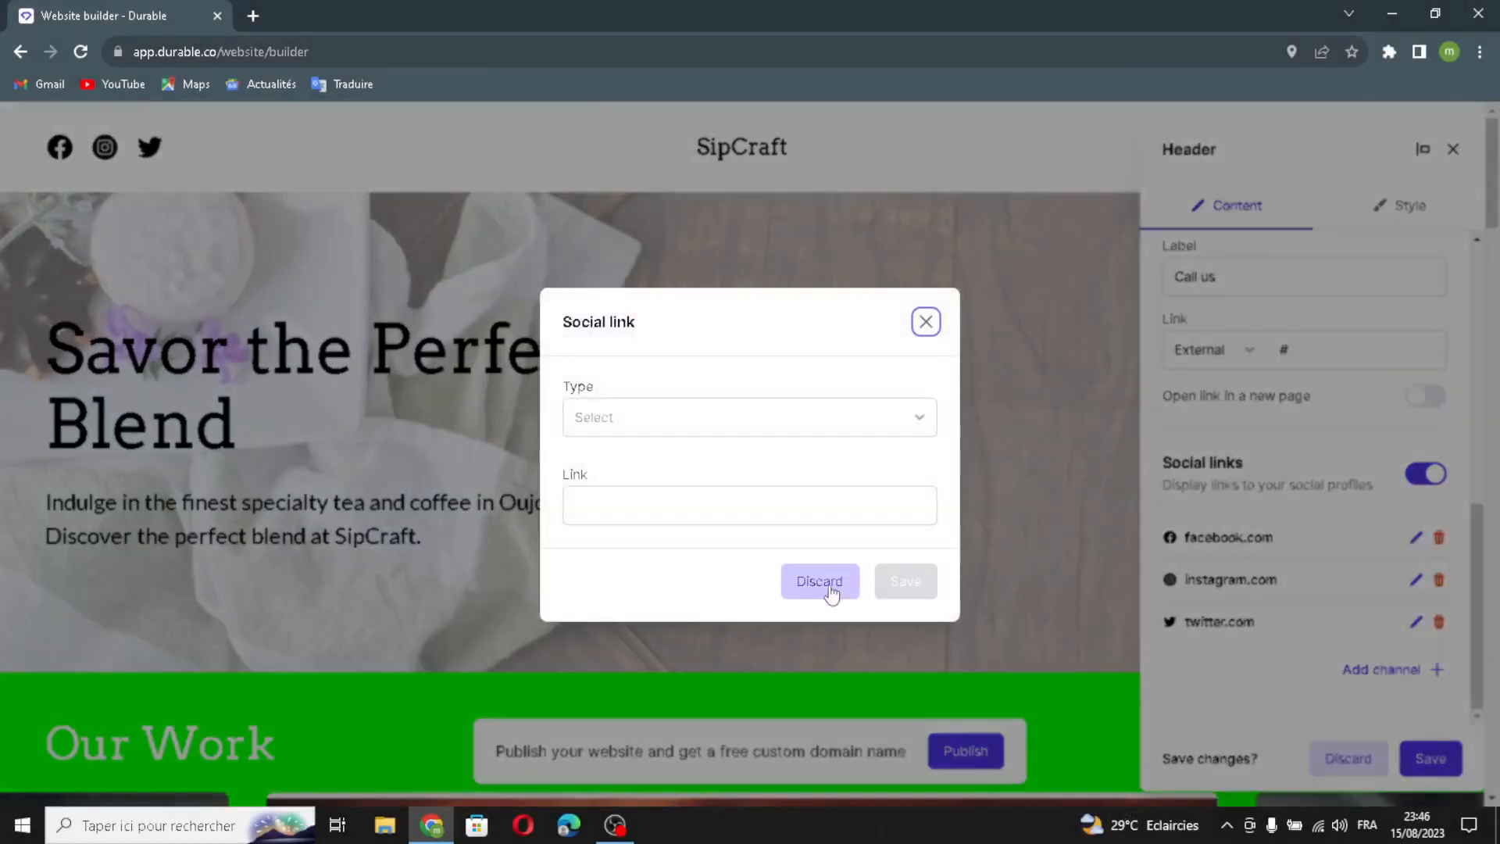
{"action": "left_click", "coordinate": [679, 425]}
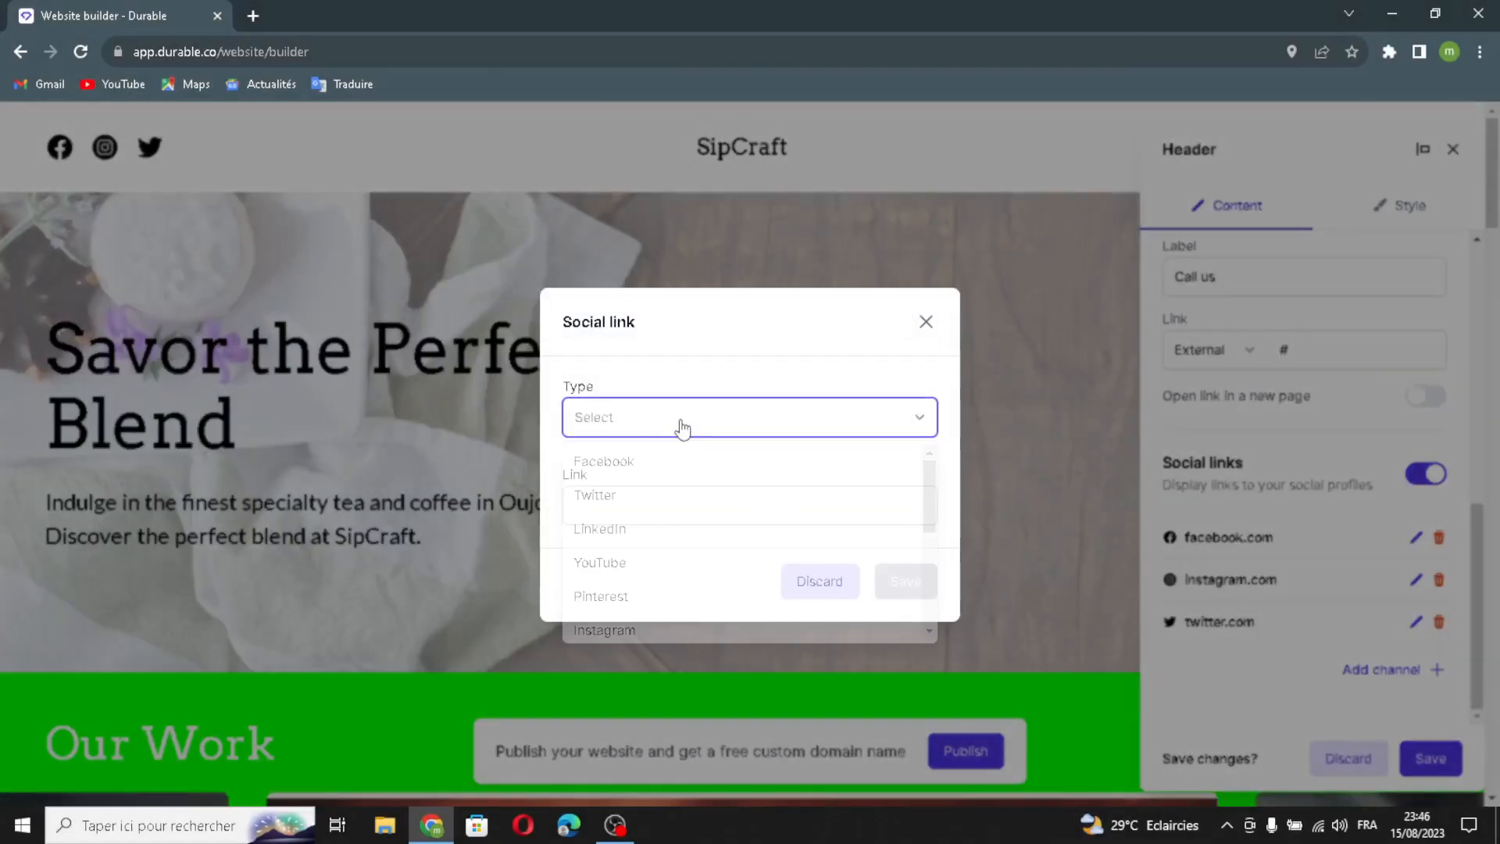
{"action": "left_click", "coordinate": [679, 425]}
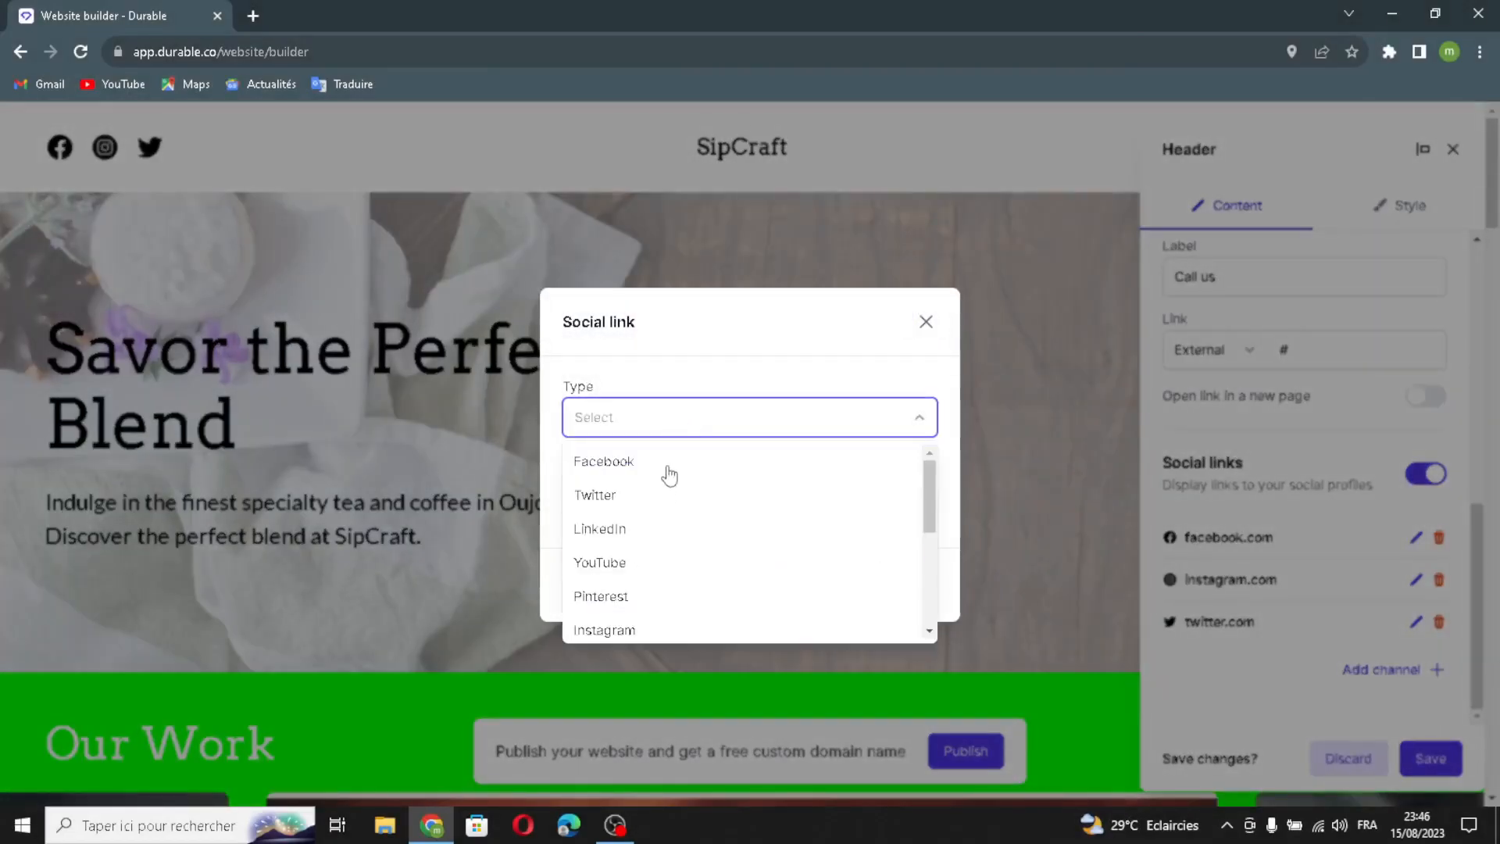
{"action": "left_click", "coordinate": [680, 426]}
{"action": "left_click", "coordinate": [677, 517]}
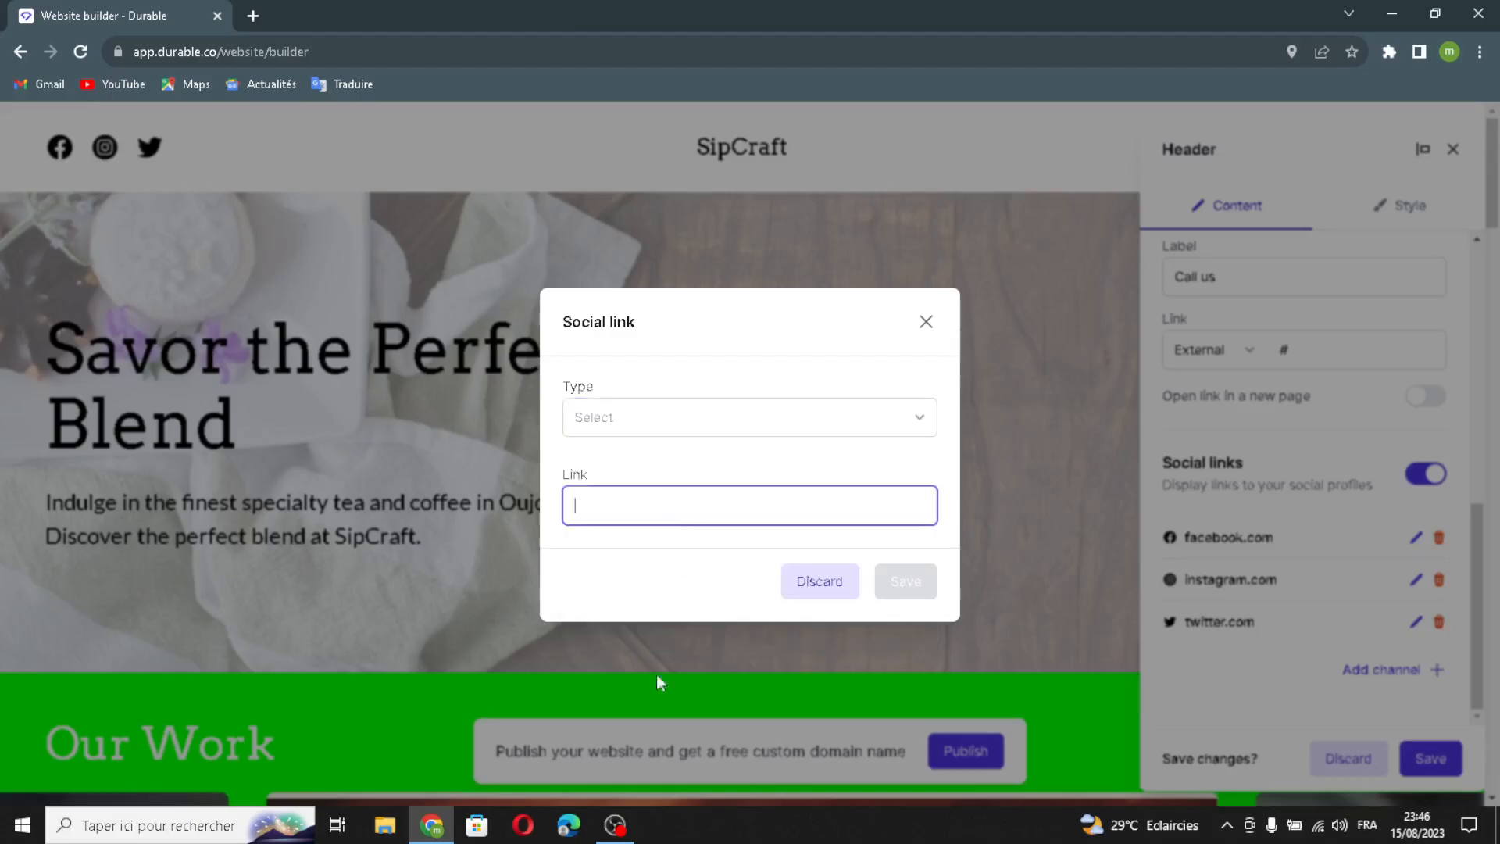
{"action": "left_click", "coordinate": [926, 321]}
{"action": "left_click", "coordinate": [1430, 758]}
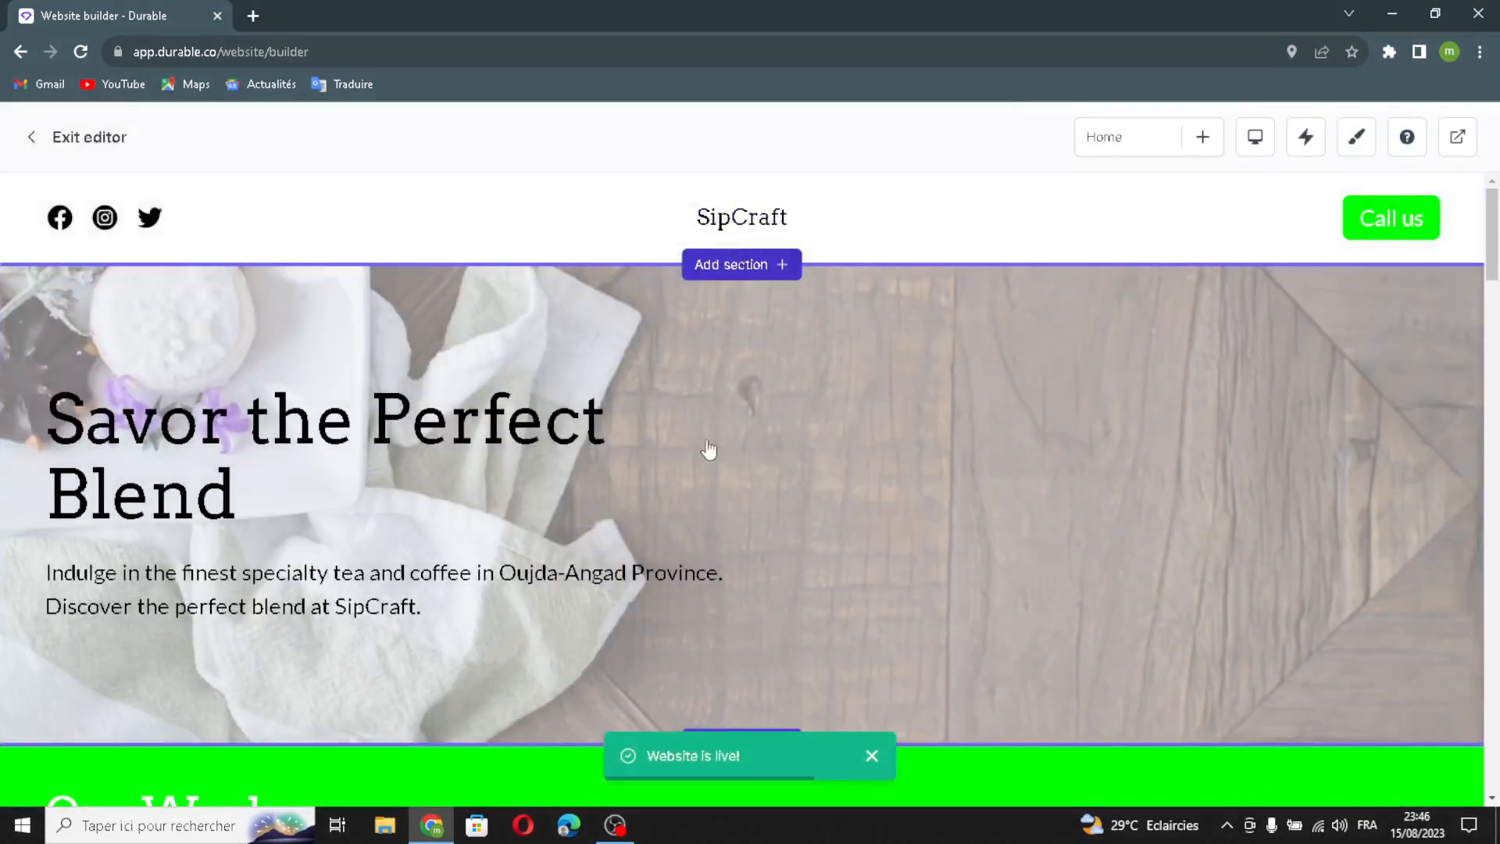
- Examine the section types that can be added between the header and the banner
{"action": "left_click", "coordinate": [739, 266]}
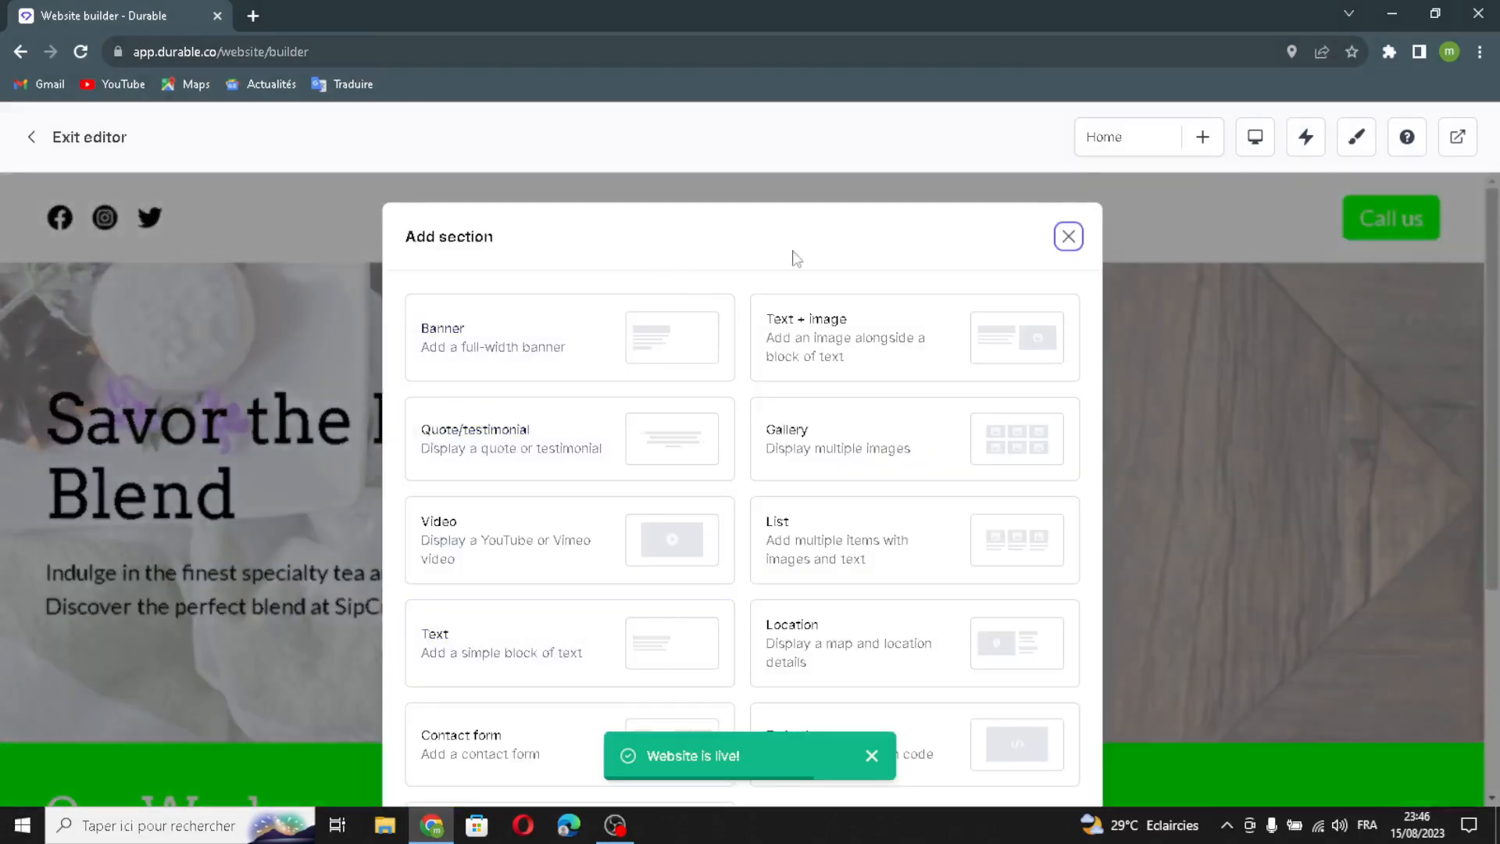
{"action": "scroll", "coordinate": [687, 576], "scroll_direction": "down", "scroll_amount": 4}
{"action": "scroll", "coordinate": [823, 451], "scroll_direction": "up", "scroll_amount": 4}
{"action": "left_click", "coordinate": [1068, 237]}
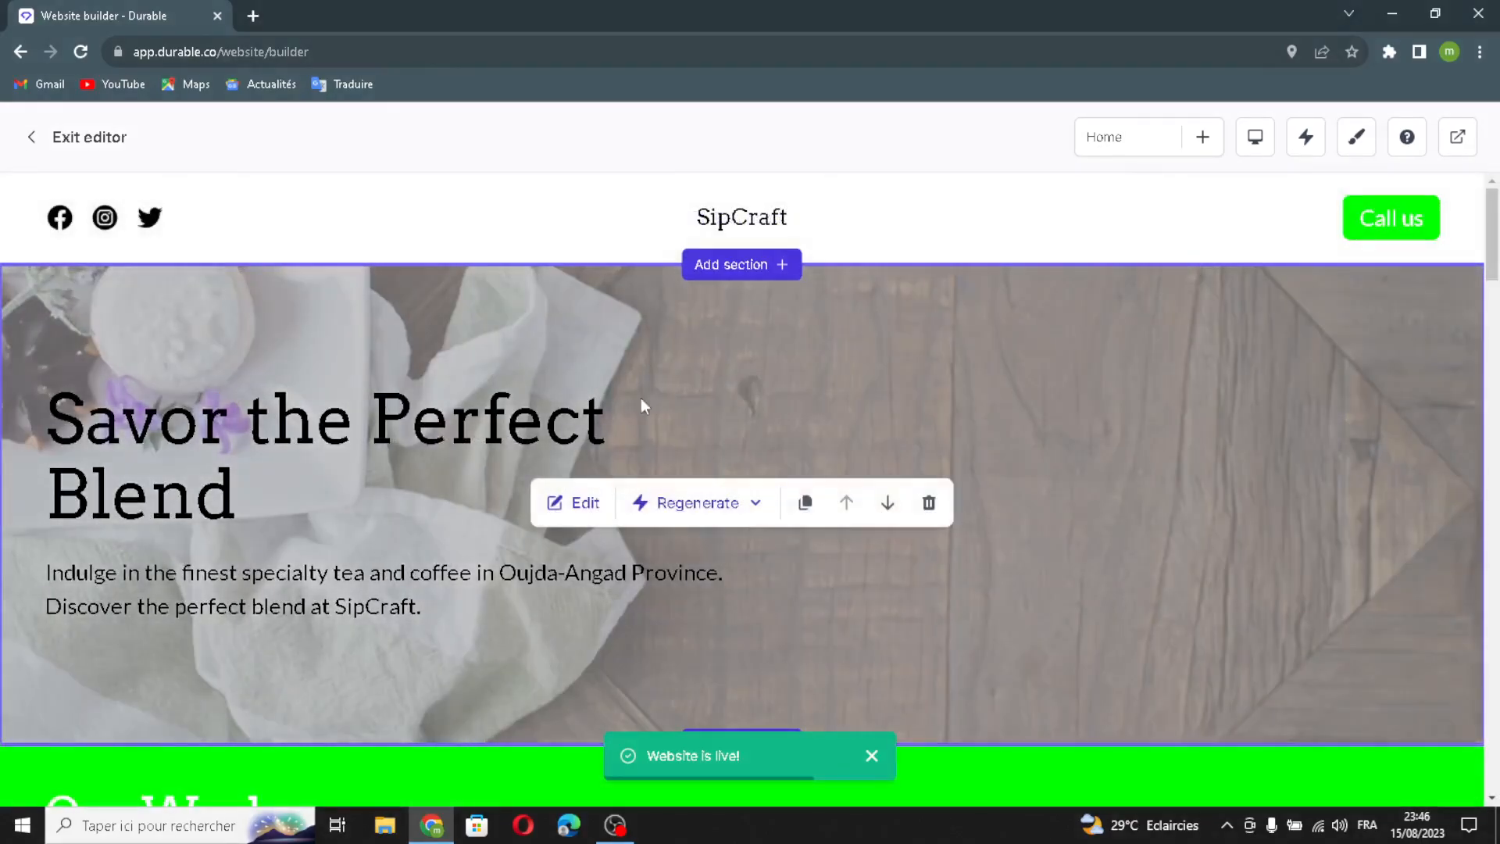
- Open the banner for editing and regenerate its heading and subtext with AI
{"action": "left_click", "coordinate": [578, 502]}
{"action": "left_click", "coordinate": [1307, 313]}
{"action": "left_click", "coordinate": [1408, 266]}
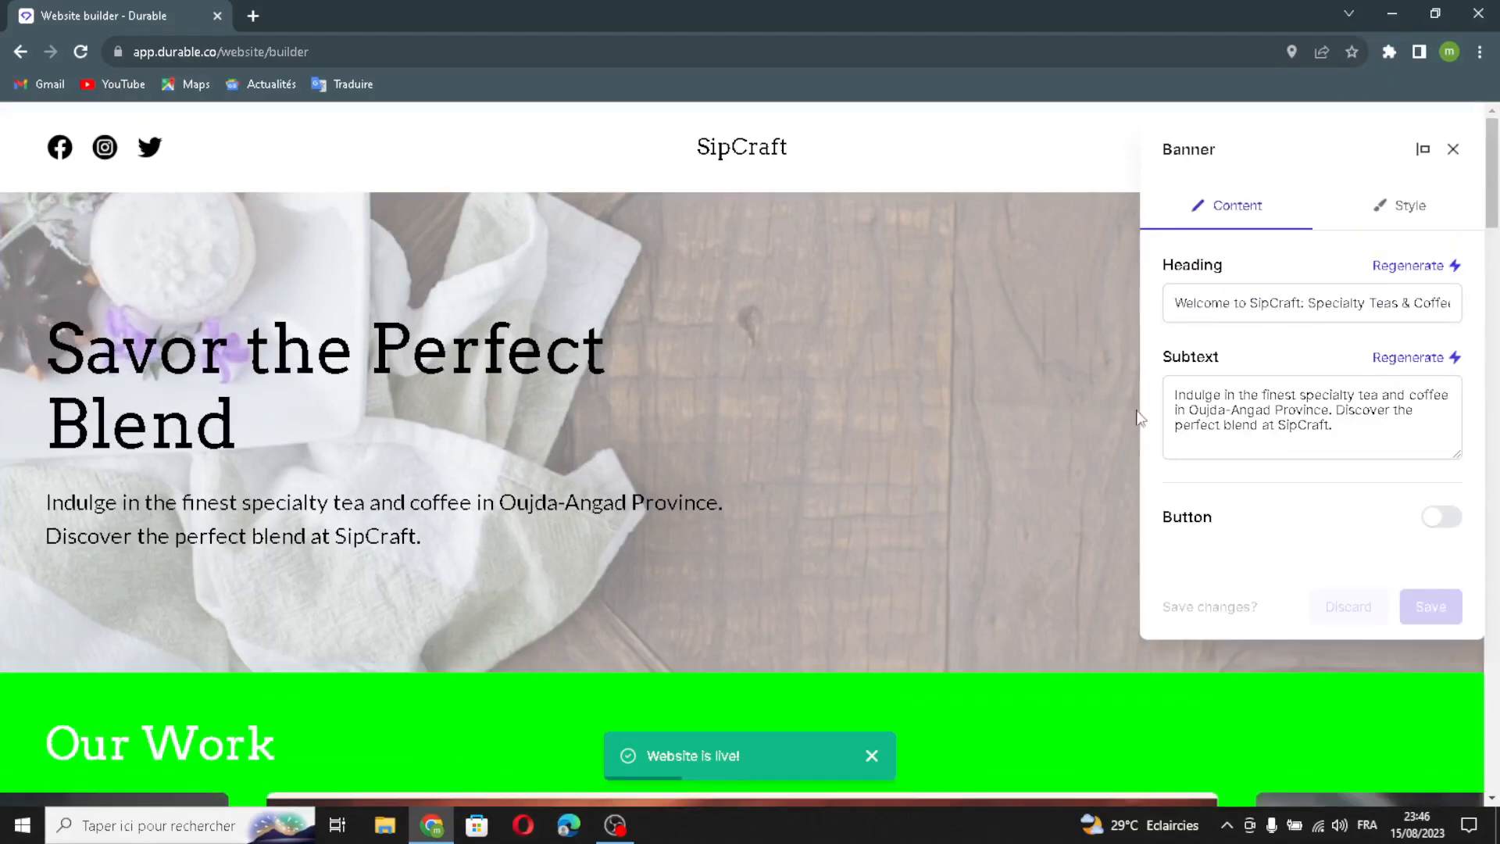
{"action": "left_click_drag", "start_coordinate": [1293, 395], "coordinate": [1492, 483]}
{"action": "left_click", "coordinate": [1408, 357]}
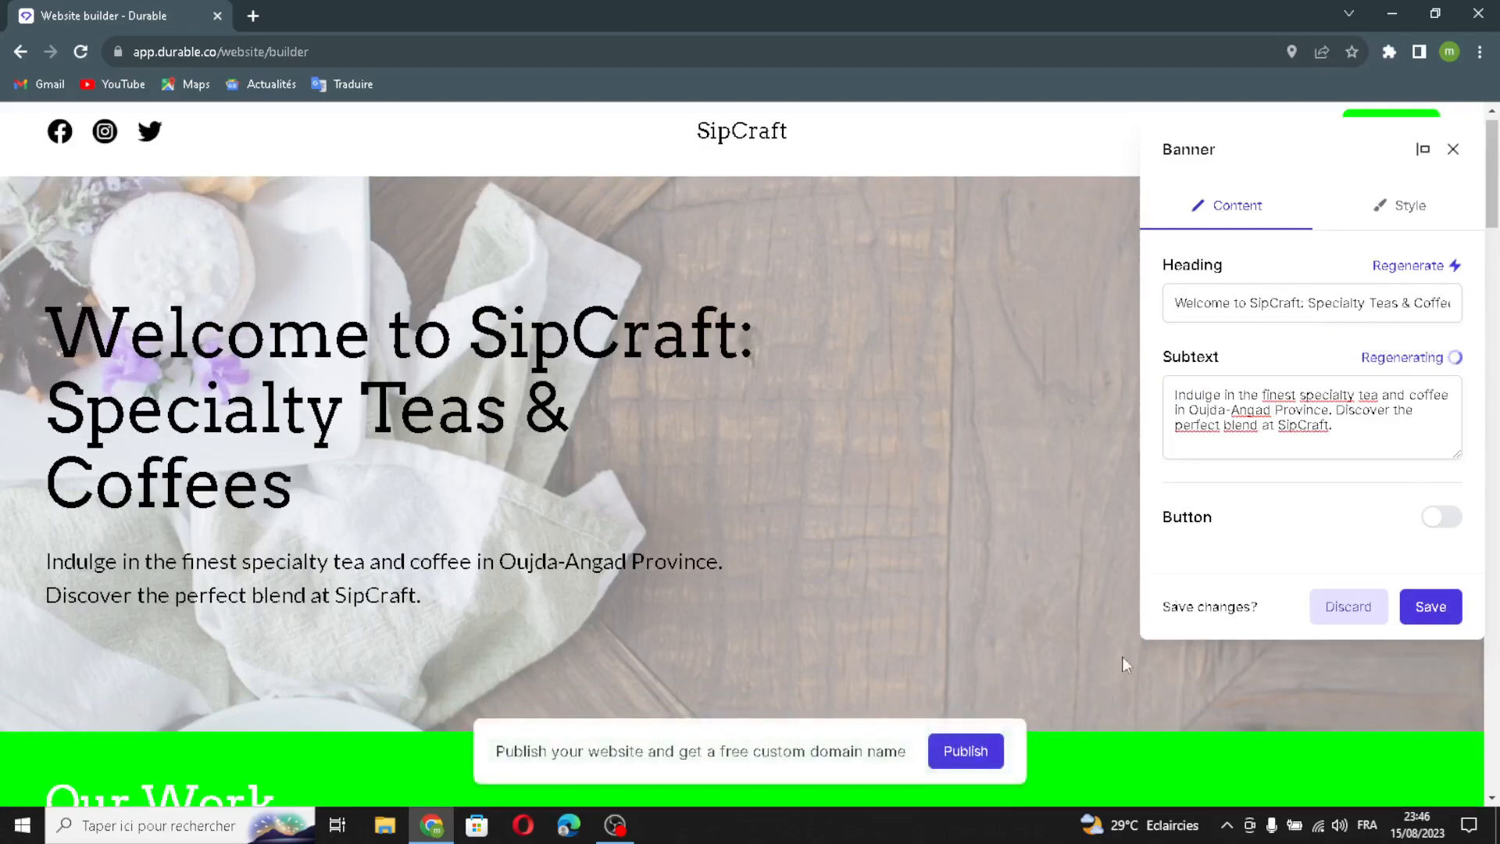
{"action": "left_click", "coordinate": [1441, 517]}
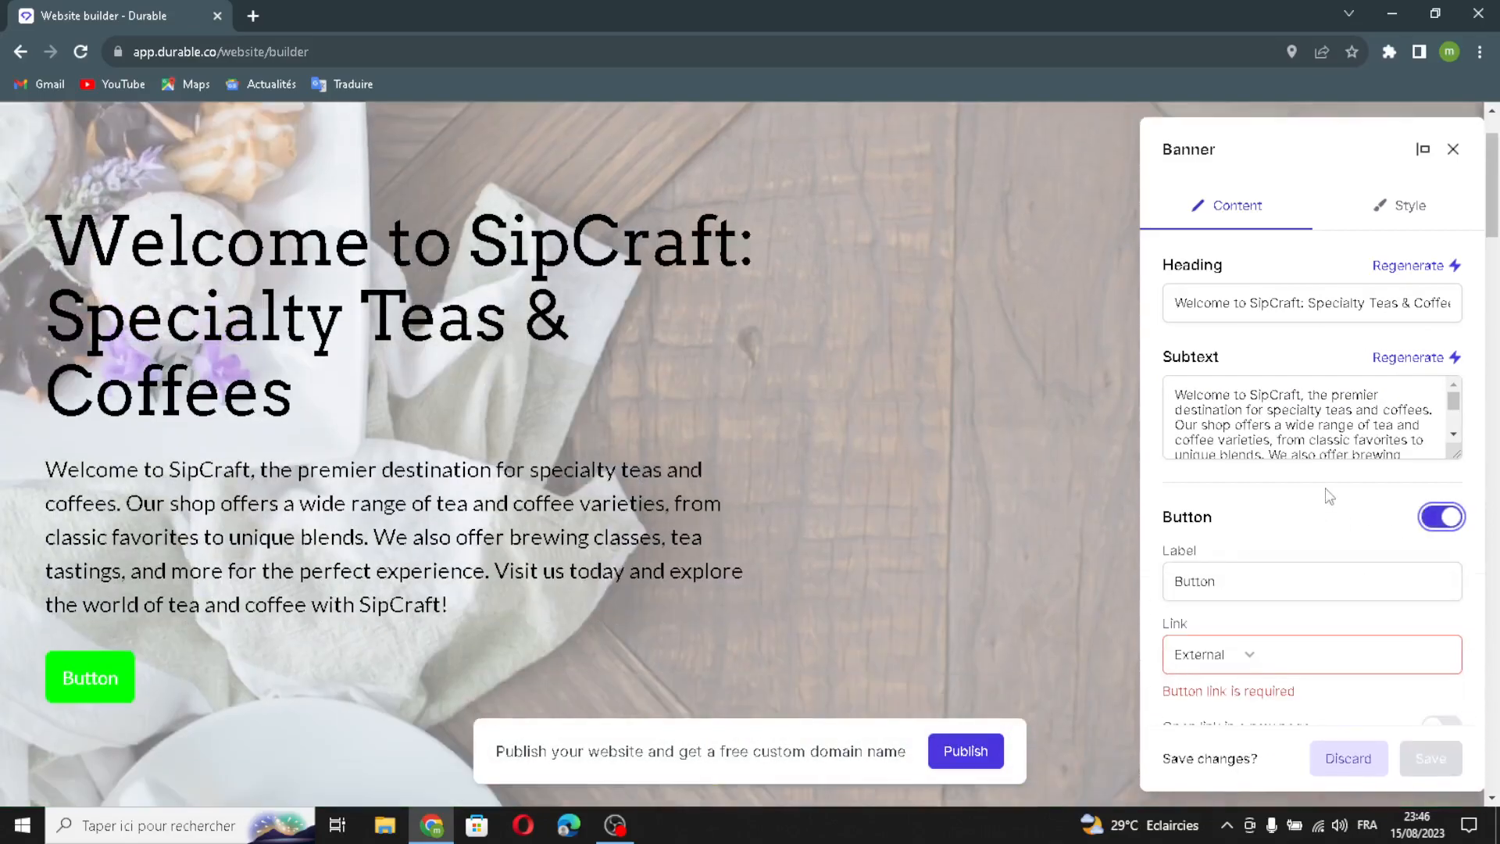
{"action": "key", "text": "ctrl+a"}
{"action": "left_click", "coordinate": [1317, 660]}
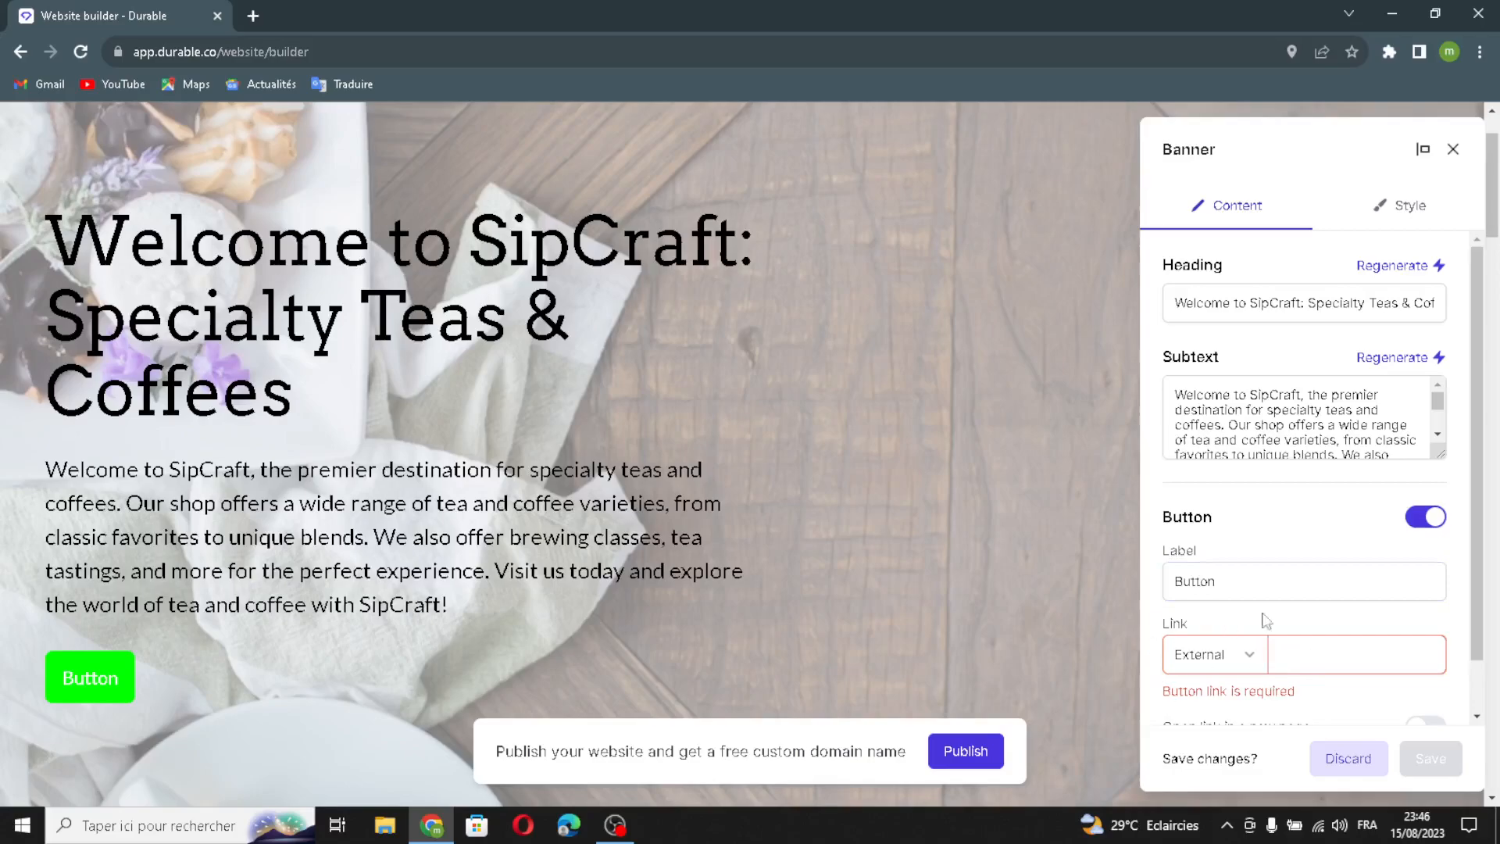
{"action": "scroll", "coordinate": [1334, 668], "scroll_direction": "down", "scroll_amount": 1}
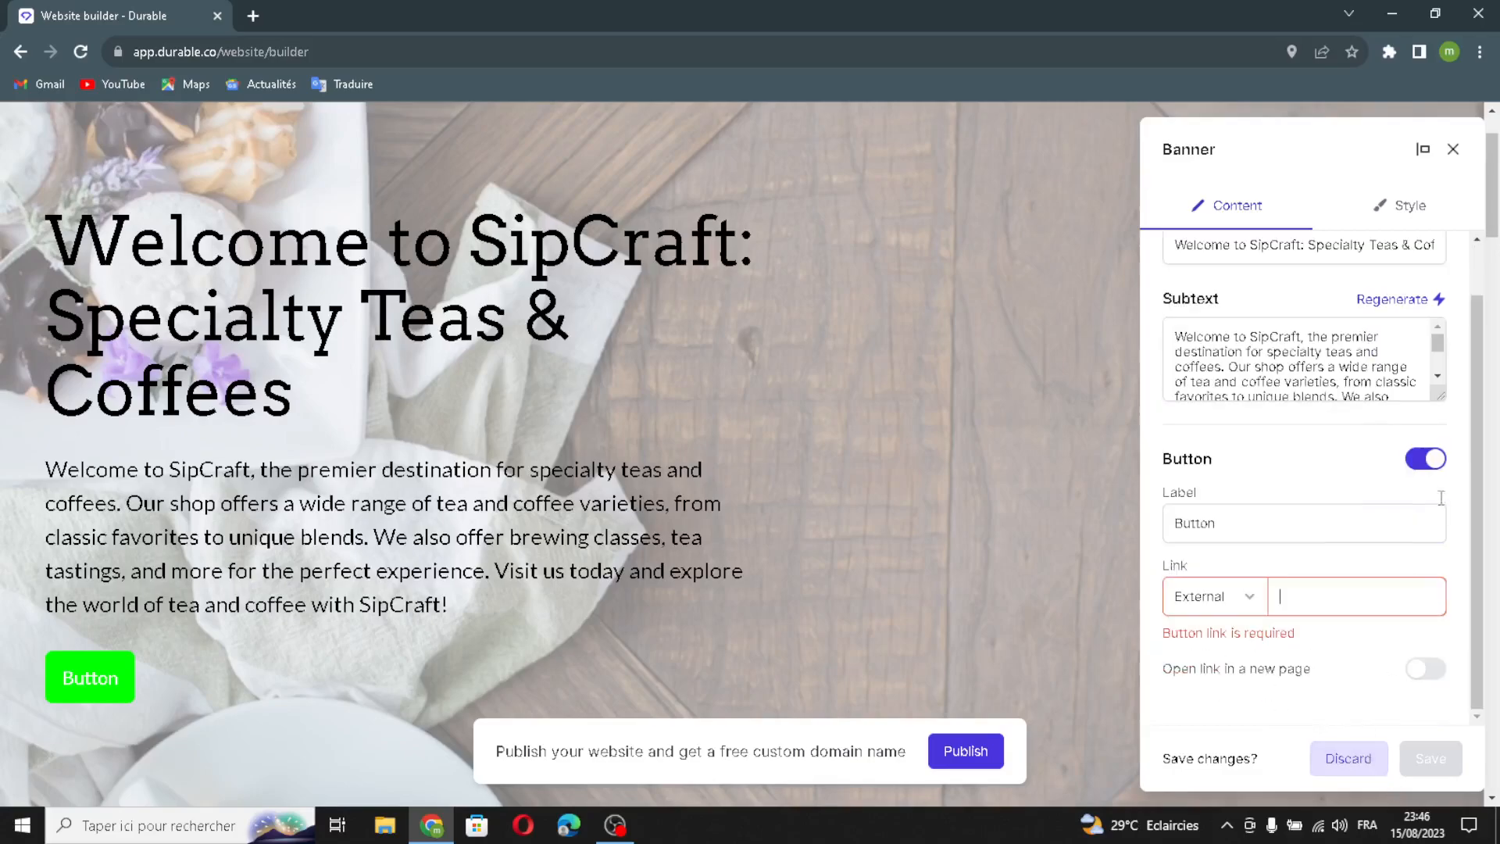
{"action": "left_click", "coordinate": [1426, 458]}
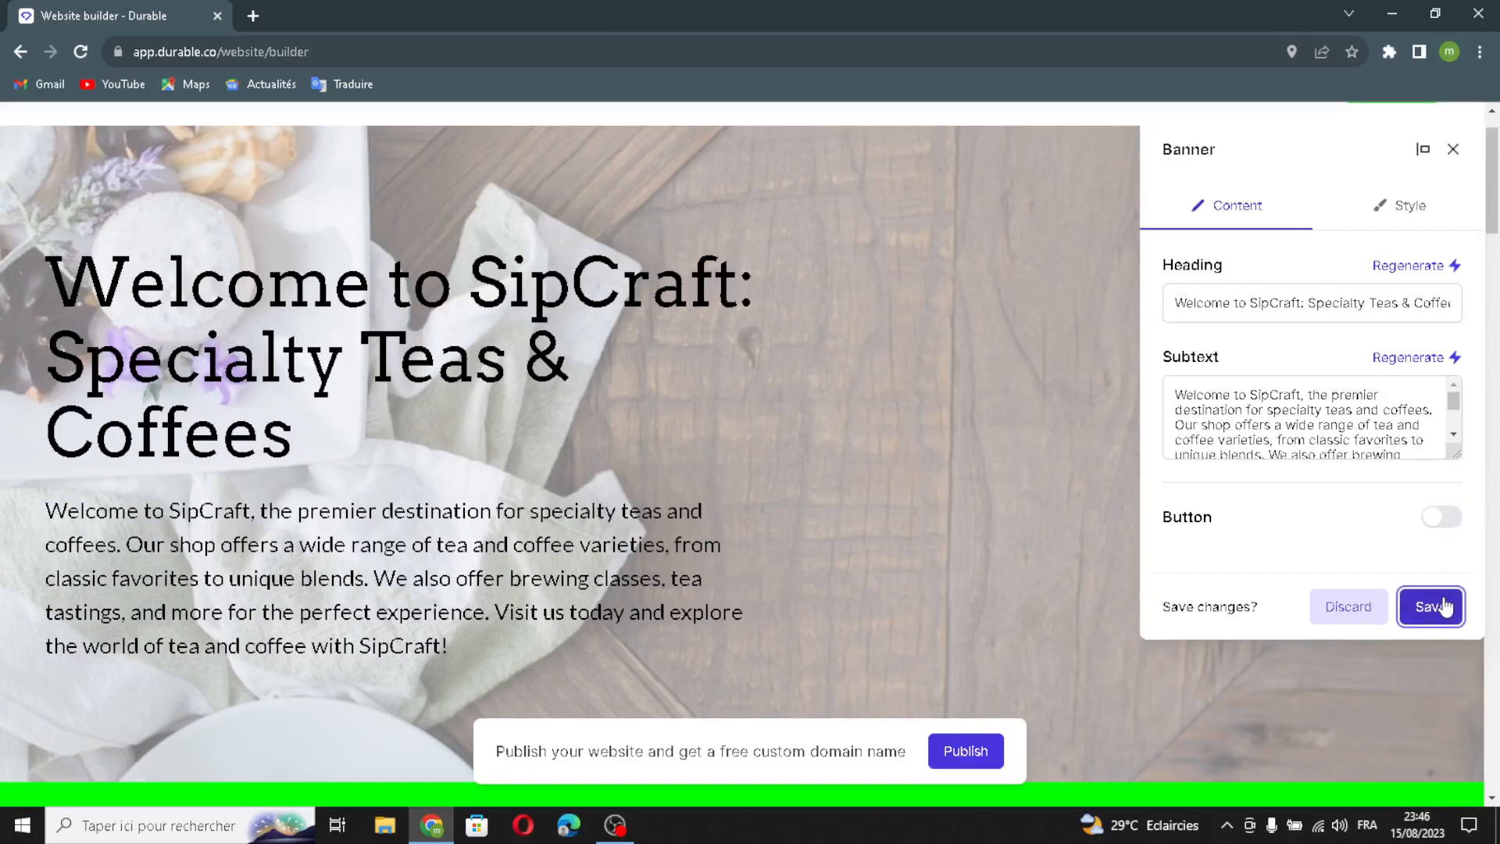
- Save the banner's regenerated heading and subtext
{"action": "left_click", "coordinate": [1443, 606]}
{"action": "scroll", "coordinate": [683, 490], "scroll_direction": "down", "scroll_amount": 5}
{"action": "scroll", "coordinate": [683, 490], "scroll_direction": "down", "scroll_amount": 5}
{"action": "scroll", "coordinate": [682, 490], "scroll_direction": "up", "scroll_amount": 2}
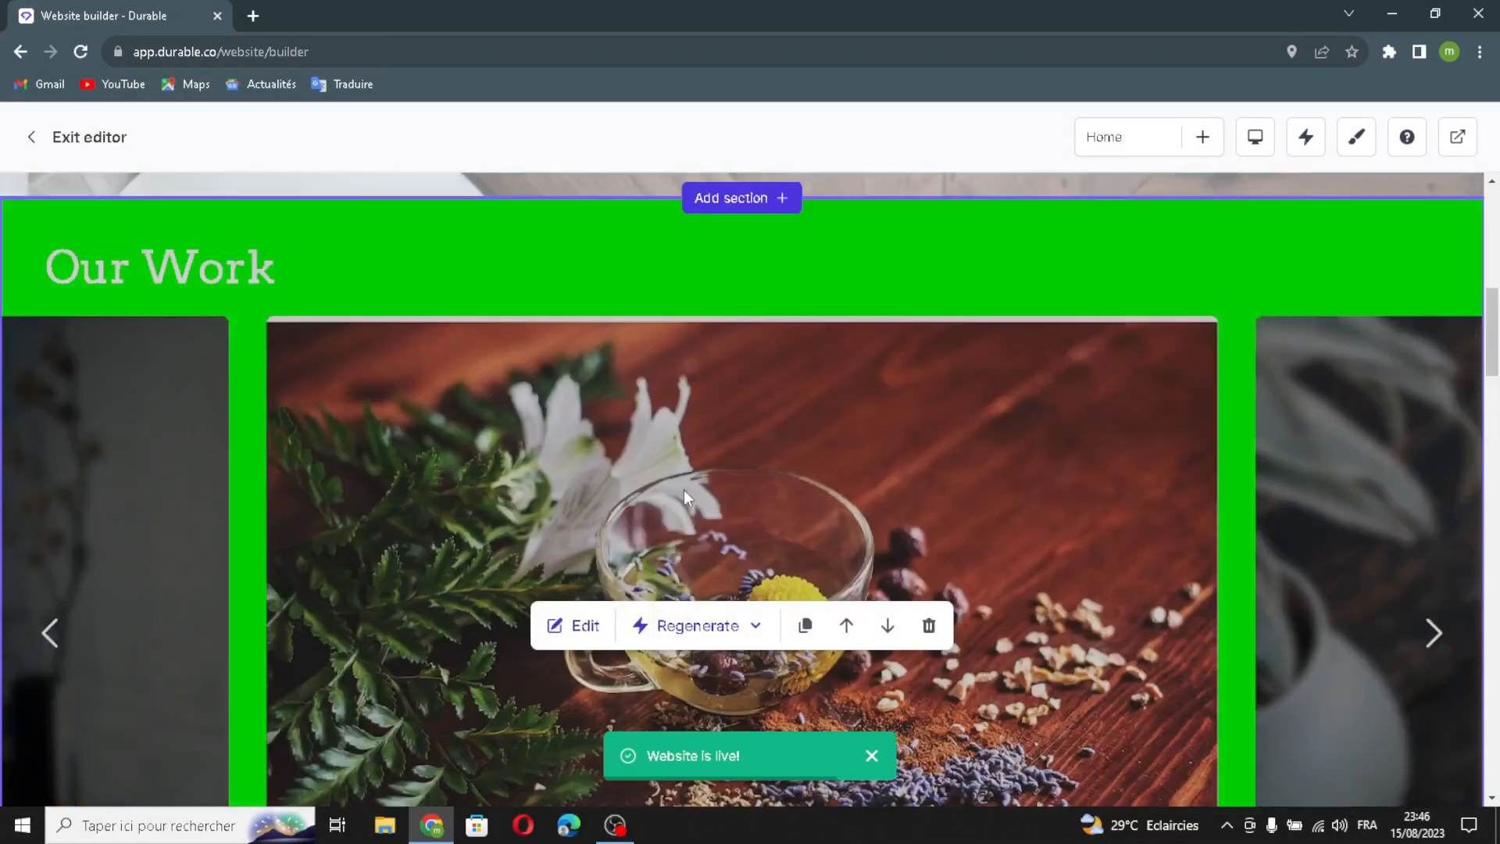
- Open the "Our Work" gallery section for editing and generate an additional image for it with AI
{"action": "scroll", "coordinate": [682, 489], "scroll_direction": "down", "scroll_amount": 4}
{"action": "scroll", "coordinate": [683, 490], "scroll_direction": "up", "scroll_amount": 2}
{"action": "scroll", "coordinate": [682, 489], "scroll_direction": "down", "scroll_amount": 3}
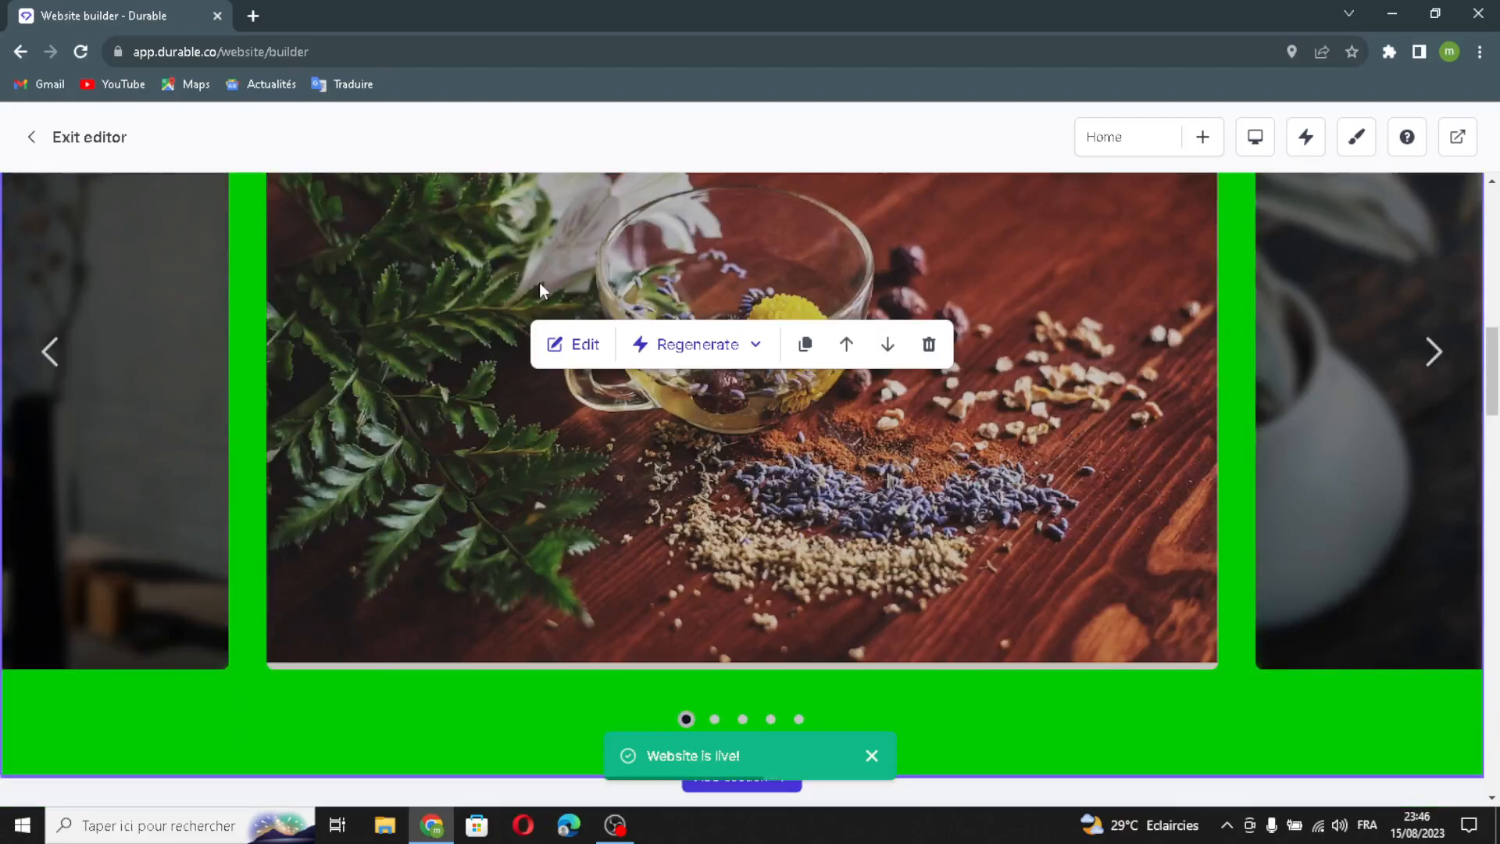
{"action": "left_click", "coordinate": [574, 345]}
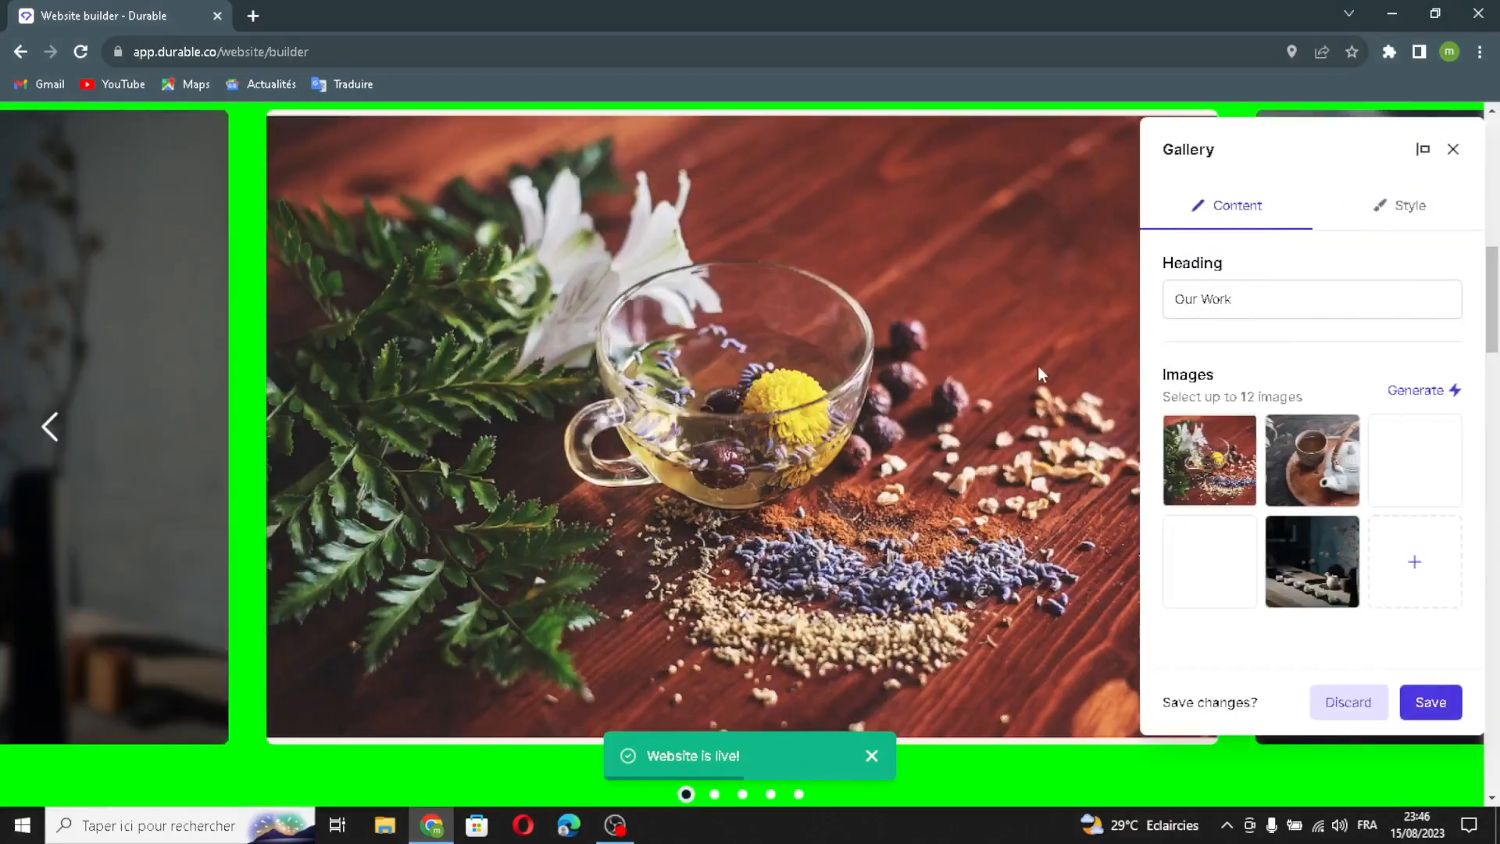
{"action": "left_click", "coordinate": [1279, 297]}
{"action": "left_click", "coordinate": [1402, 389]}
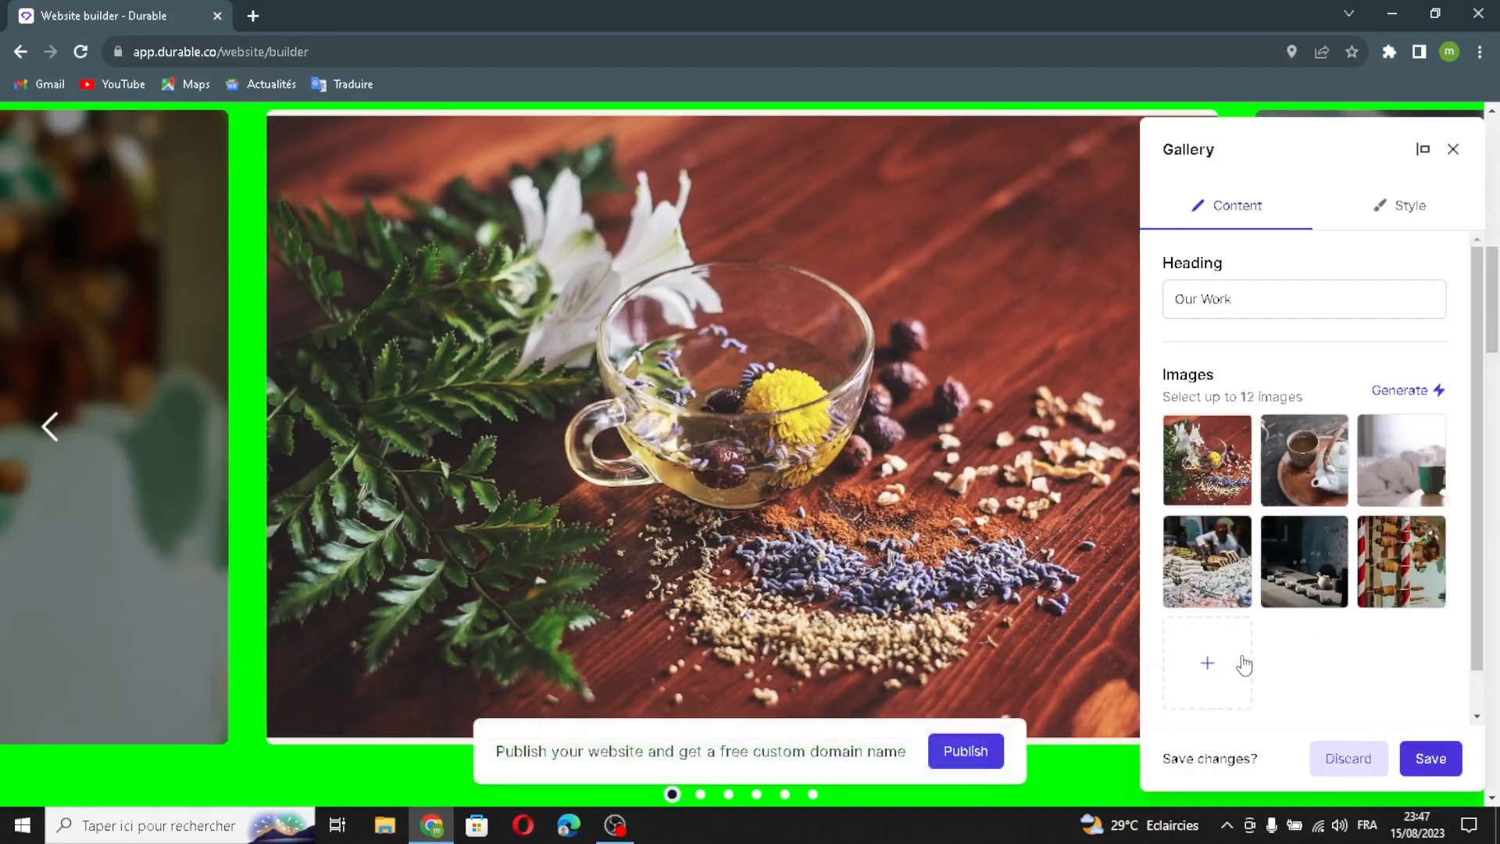
- Start adding another gallery image by upload, and search the web for "tea and coffee" in a new browser tab
{"action": "left_click", "coordinate": [1239, 660]}
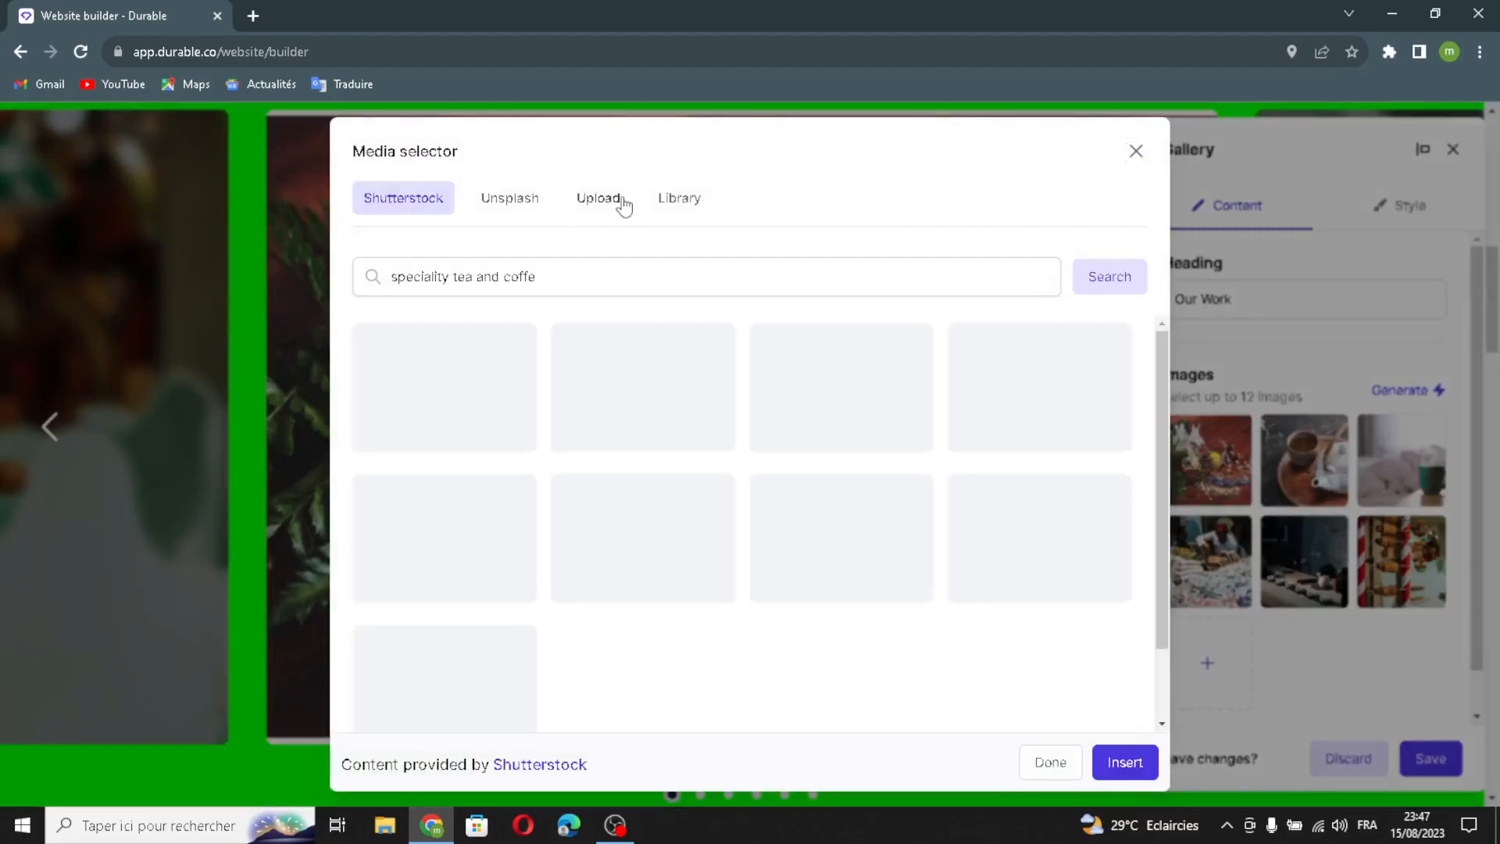
{"action": "left_click", "coordinate": [613, 199]}
{"action": "left_click", "coordinate": [252, 16]}
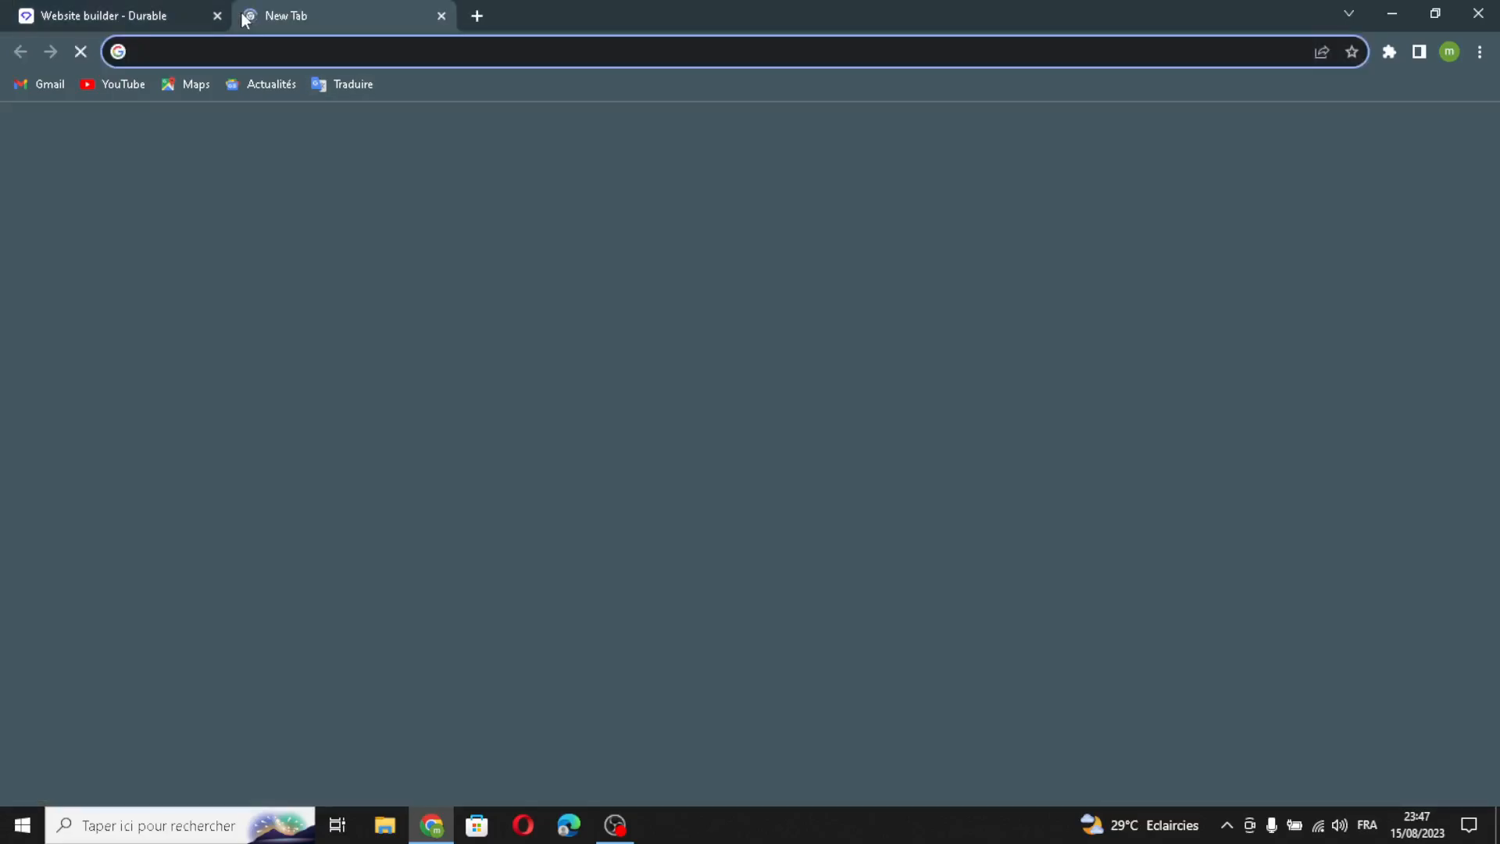
{"action": "type", "text": "tea"}
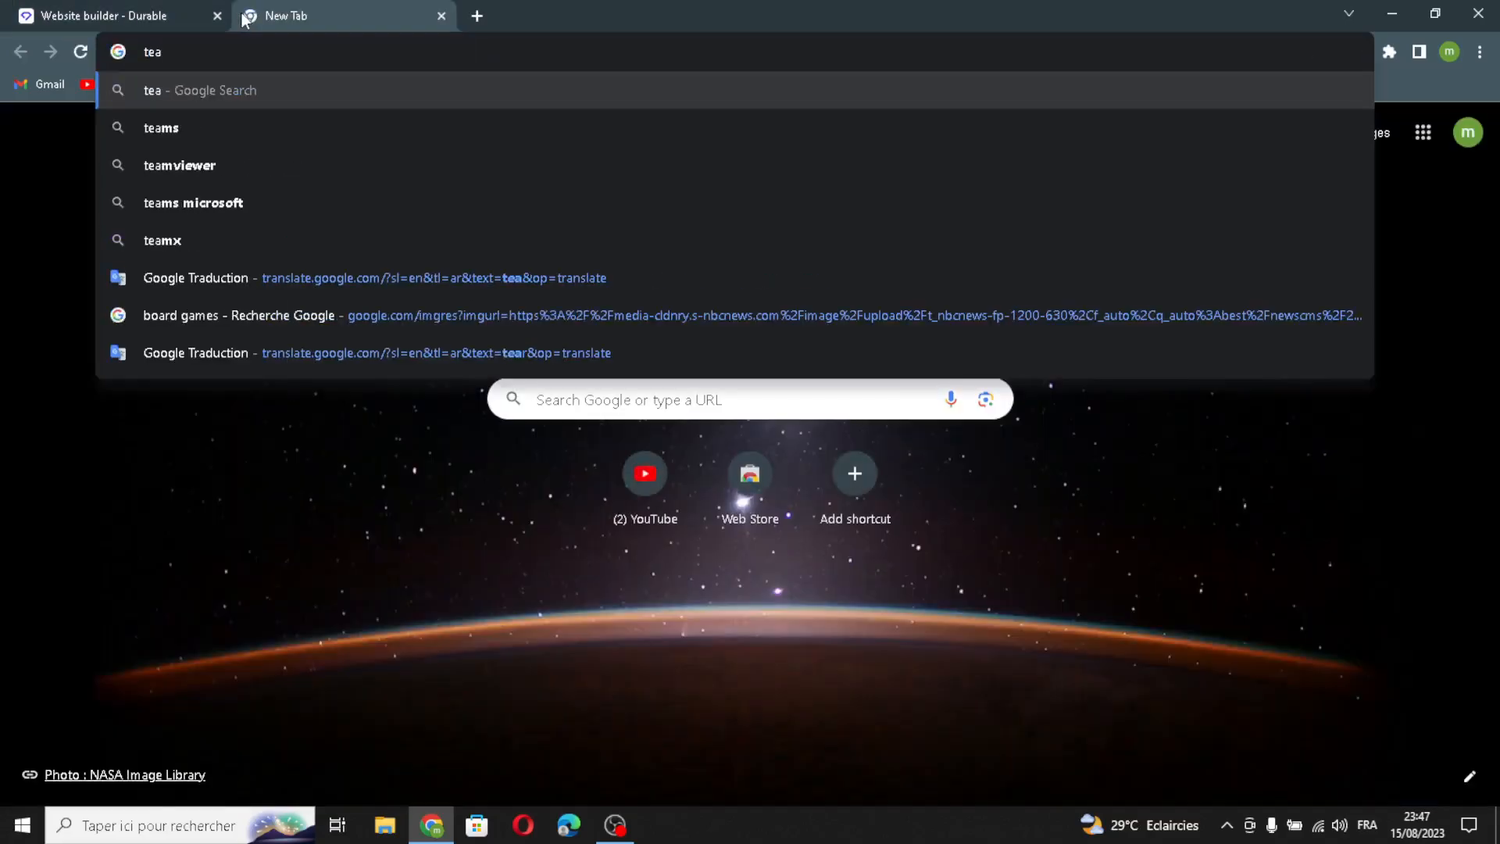
{"action": "key", "text": "BackSpace"}
{"action": "key", "text": "BackSpace"}
{"action": "key", "text": "BackSpace"}
{"action": "type", "text": "t"}
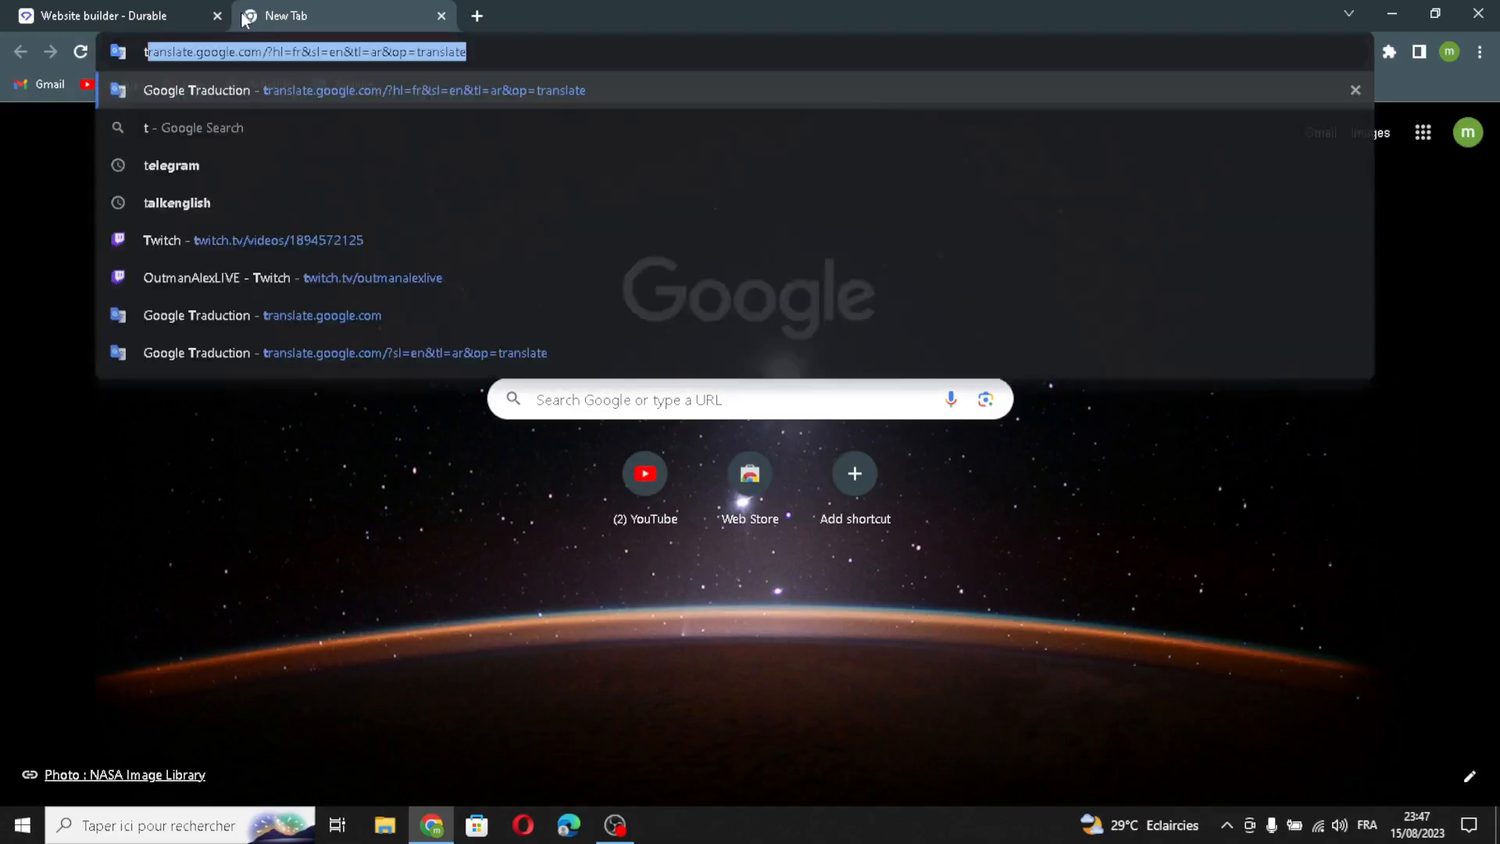
{"action": "type", "text": "ea and co"}
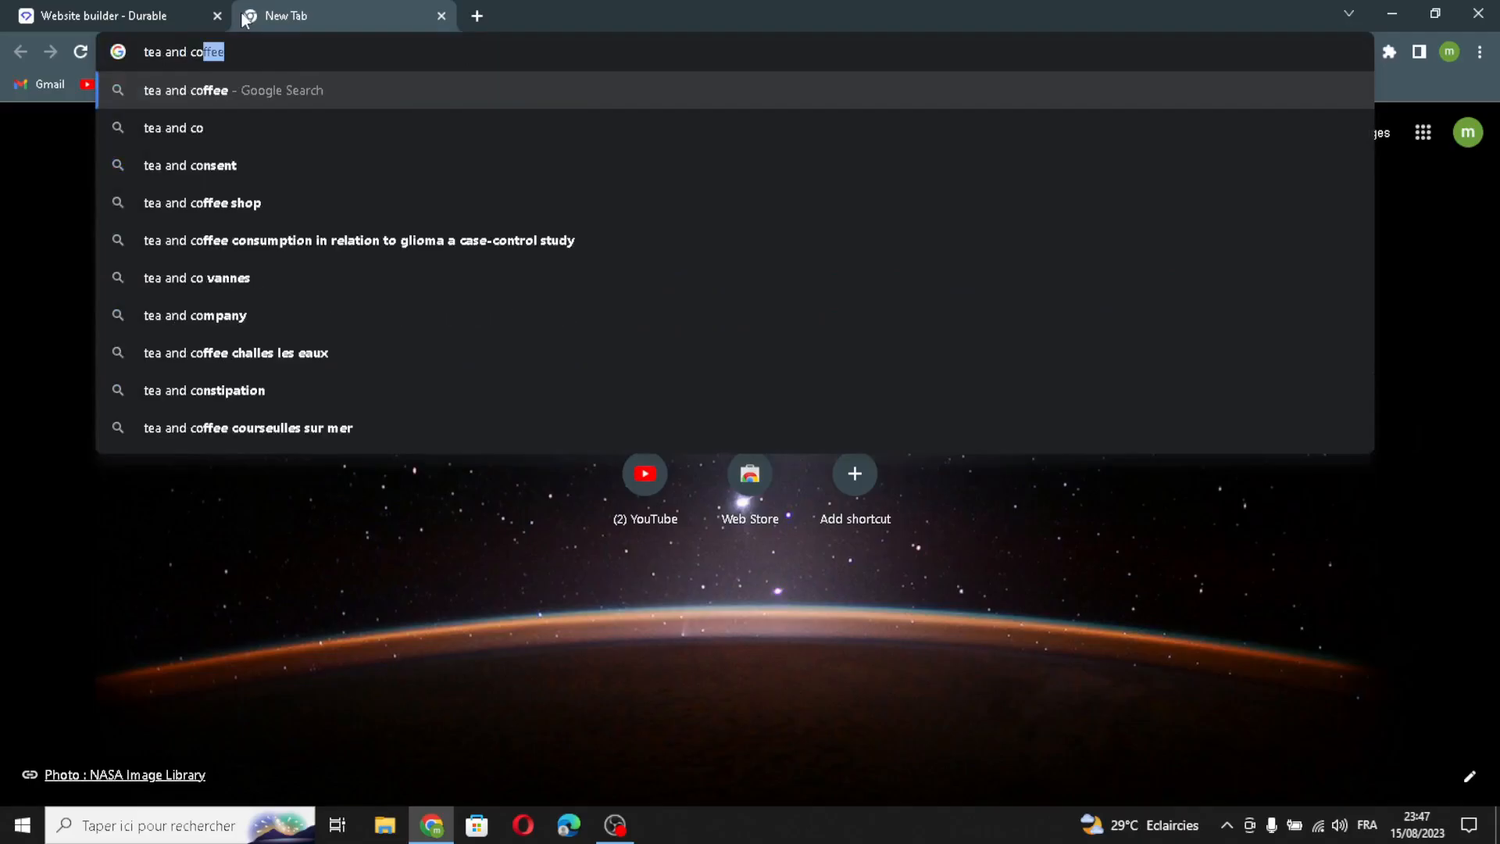
{"action": "type", "text": "ffee"}
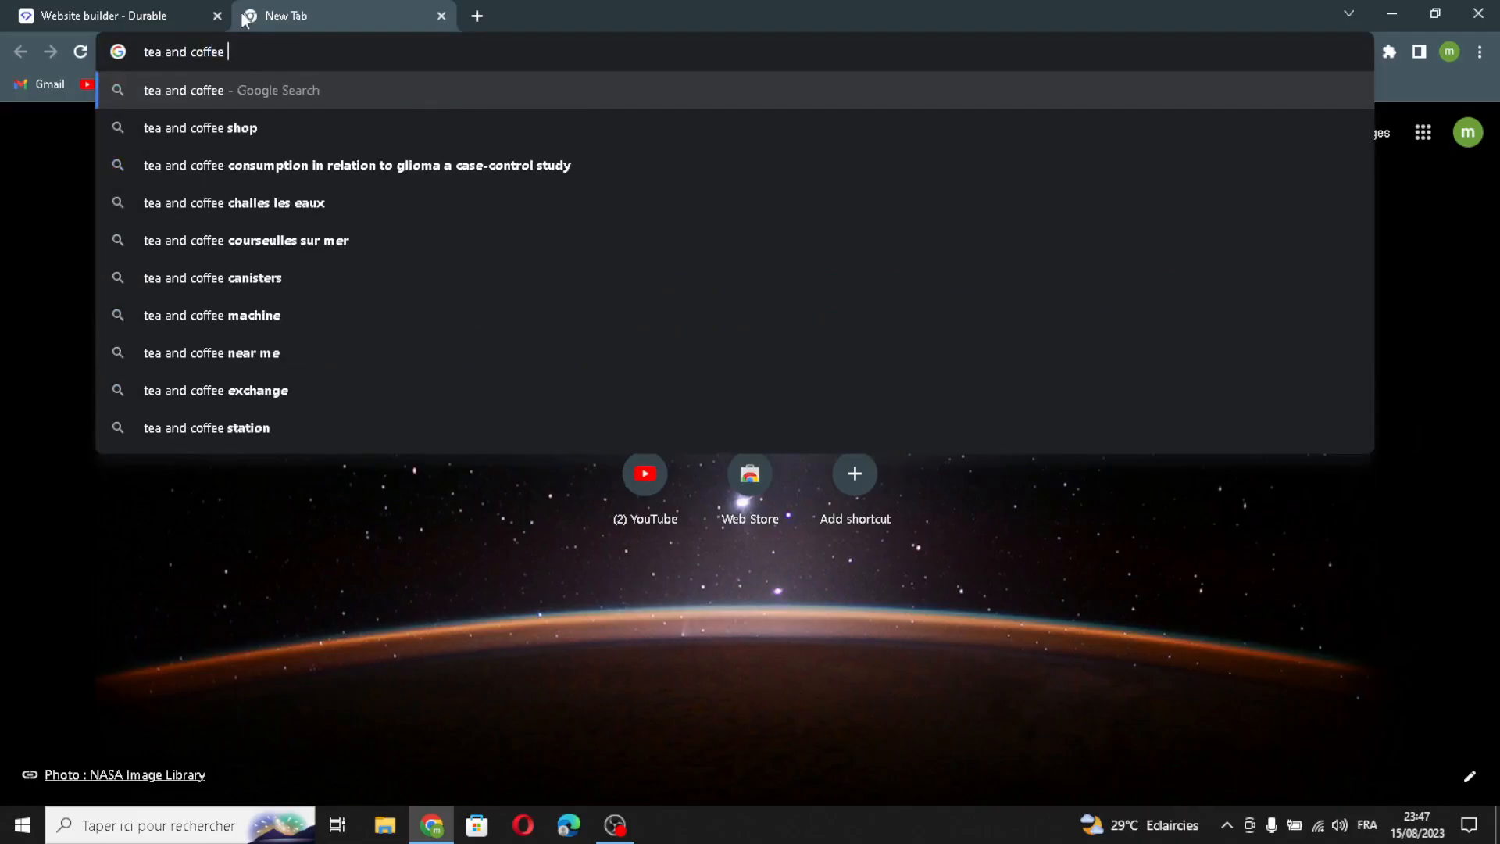
{"action": "key", "text": "Return"}
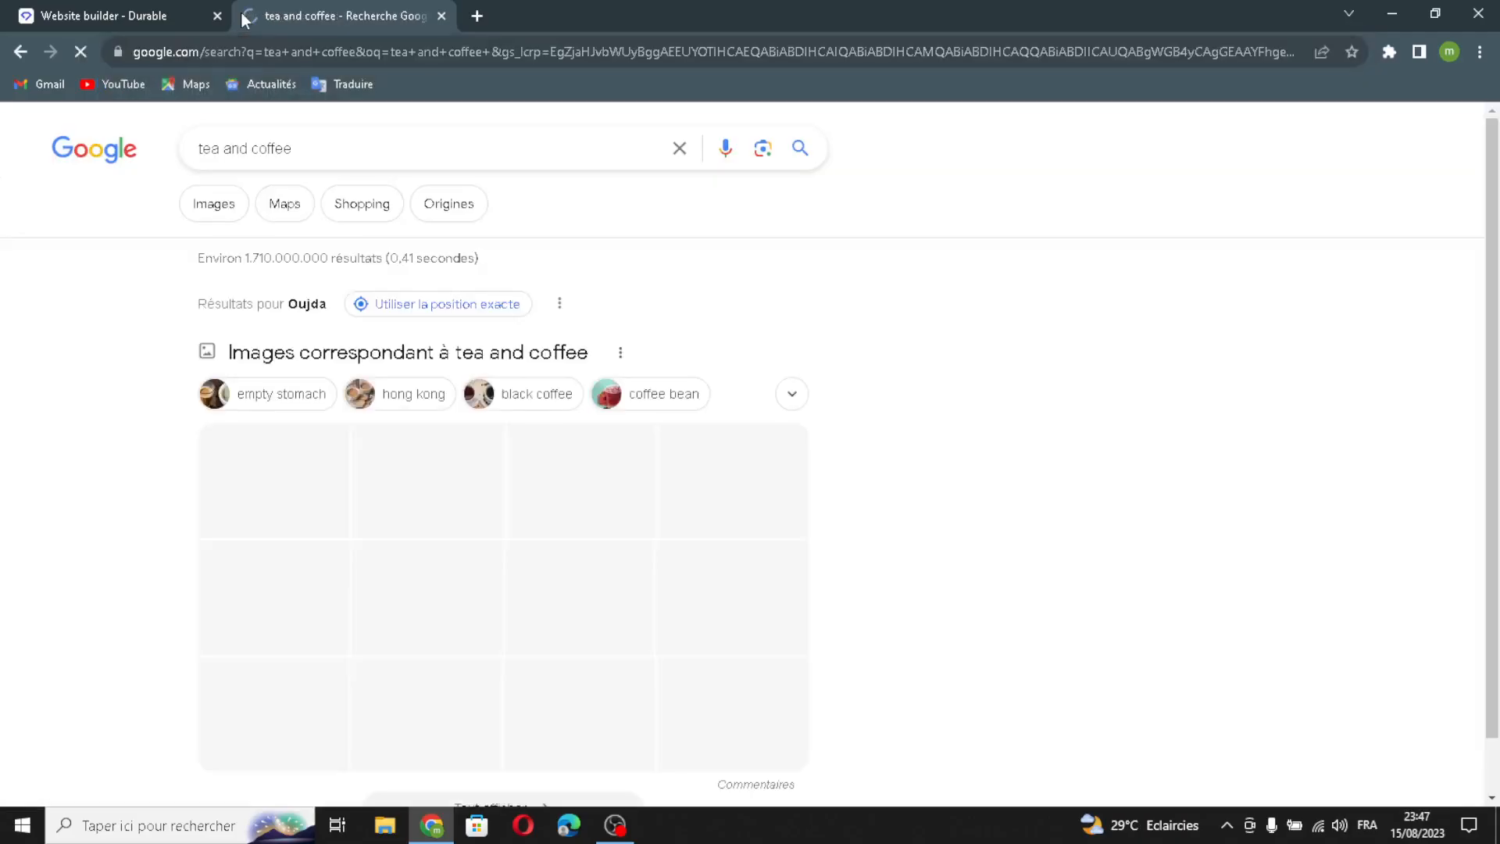
- Switch to the image results and upload the Holar "COFFEE TEA" picture to the website's gallery
{"action": "left_click", "coordinate": [228, 211]}
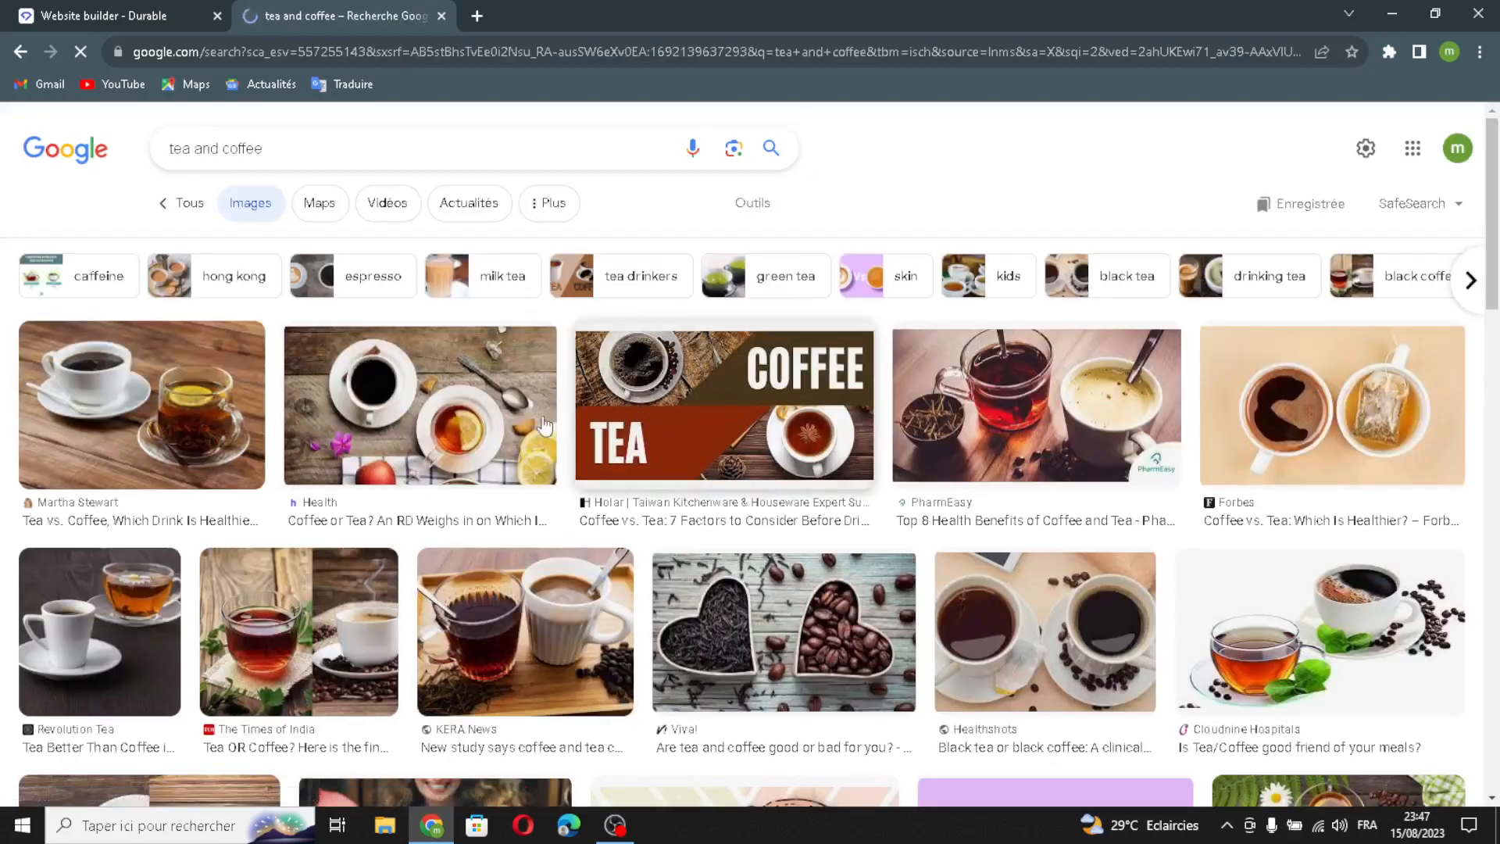
{"action": "left_click_drag", "start_coordinate": [637, 364], "coordinate": [301, 14]}
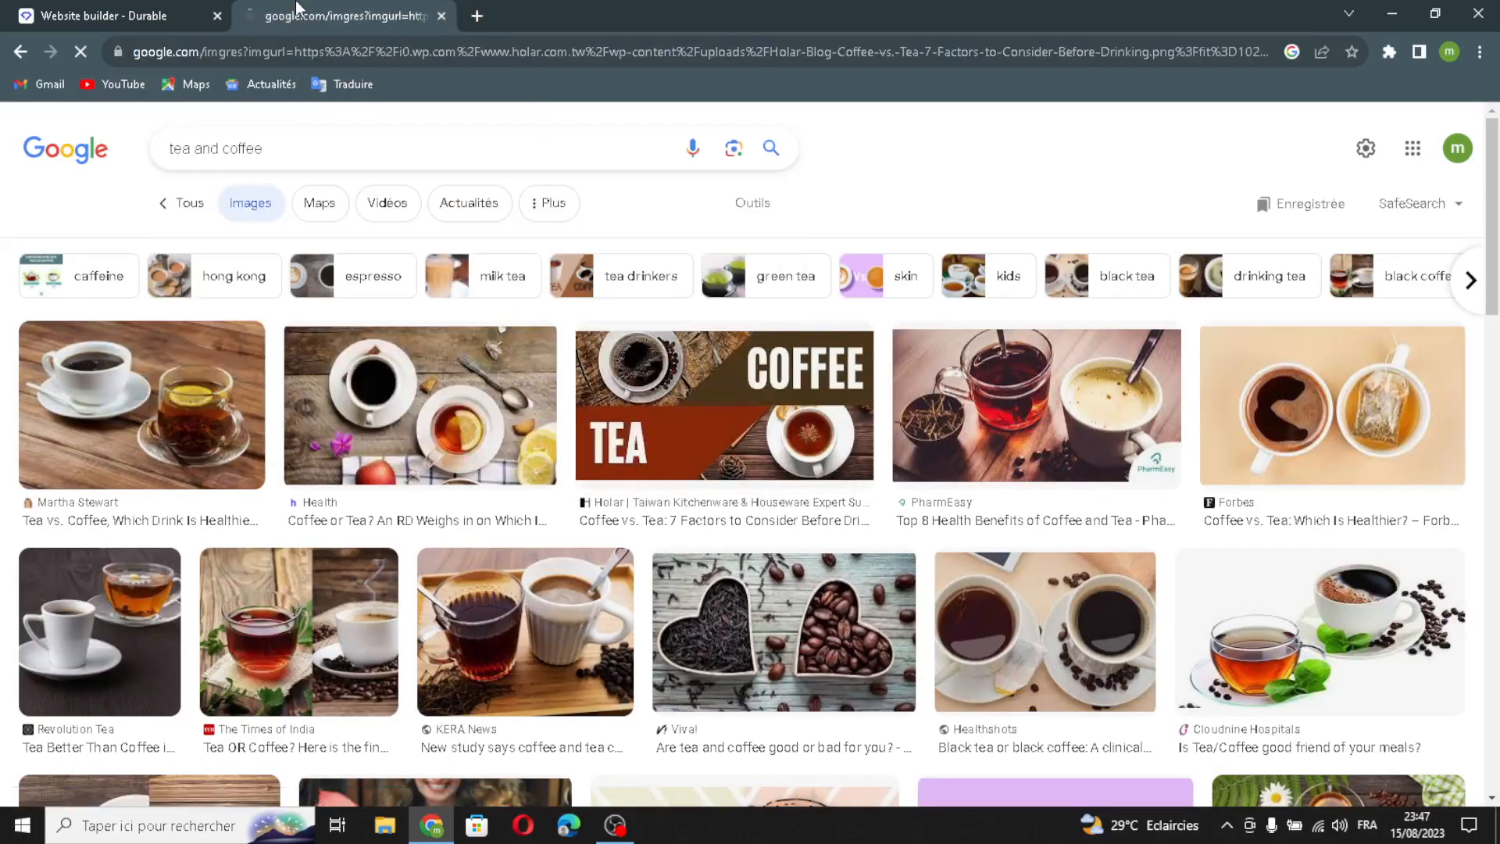
{"action": "left_click_drag", "start_coordinate": [677, 406], "coordinate": [751, 511]}
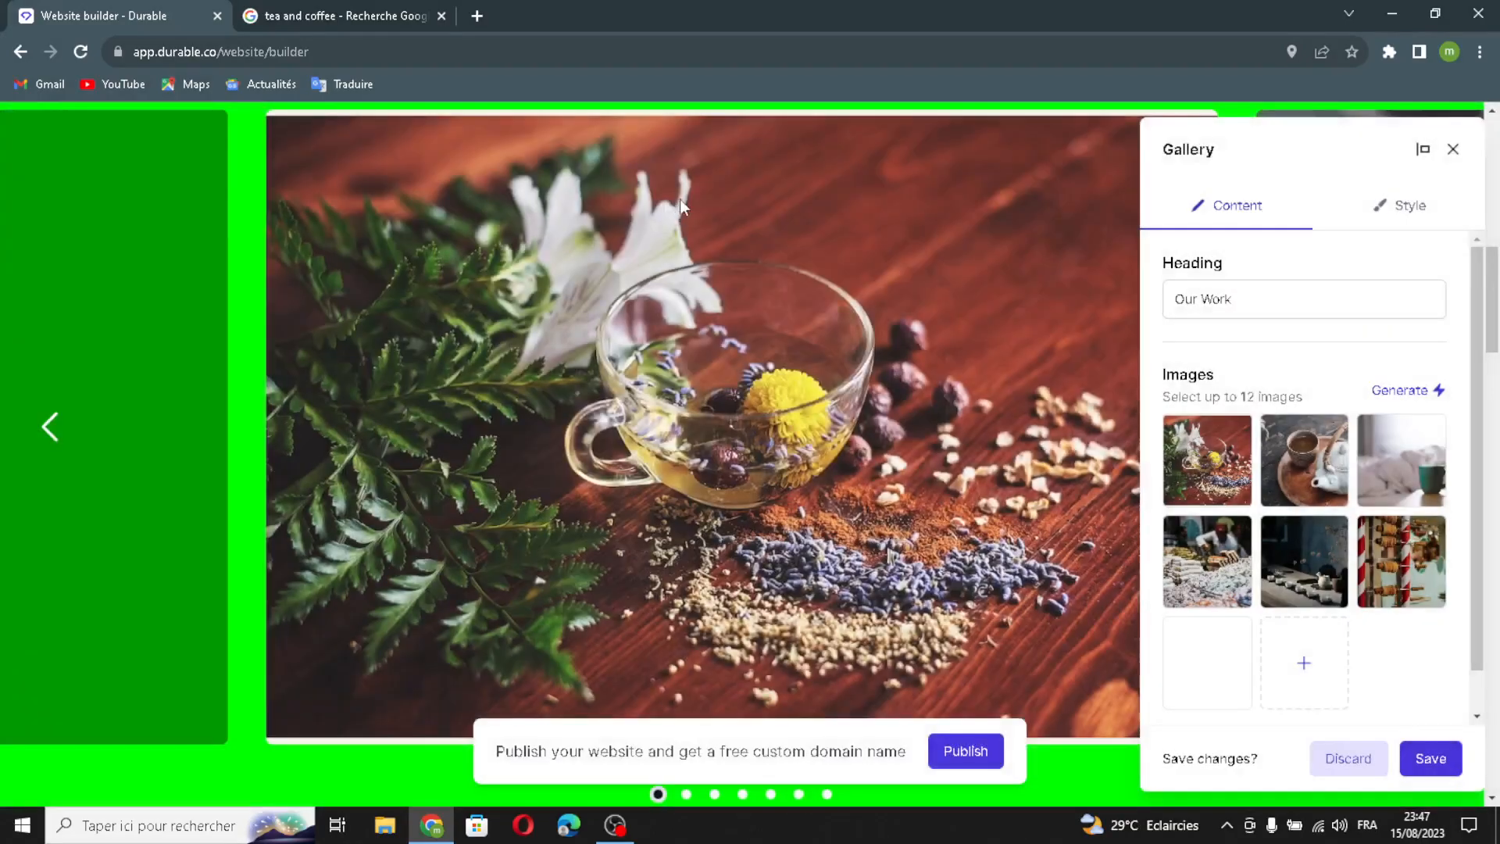
- Insert the first Shutterstock photo, two hands holding a lidded paper cup, into the gallery and save the section
{"action": "left_click", "coordinate": [1303, 663]}
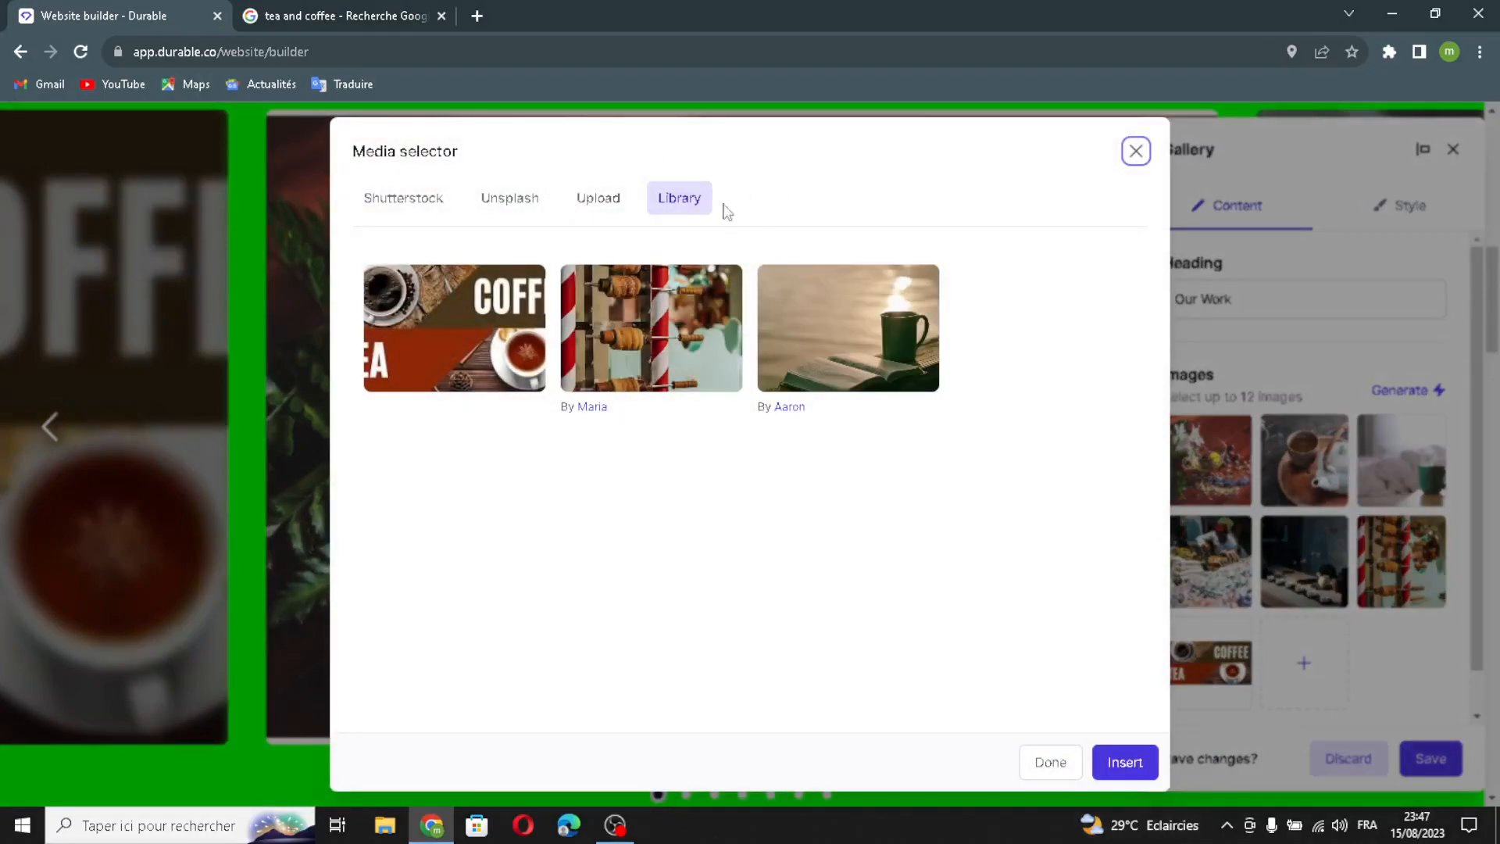
{"action": "left_click", "coordinate": [442, 200]}
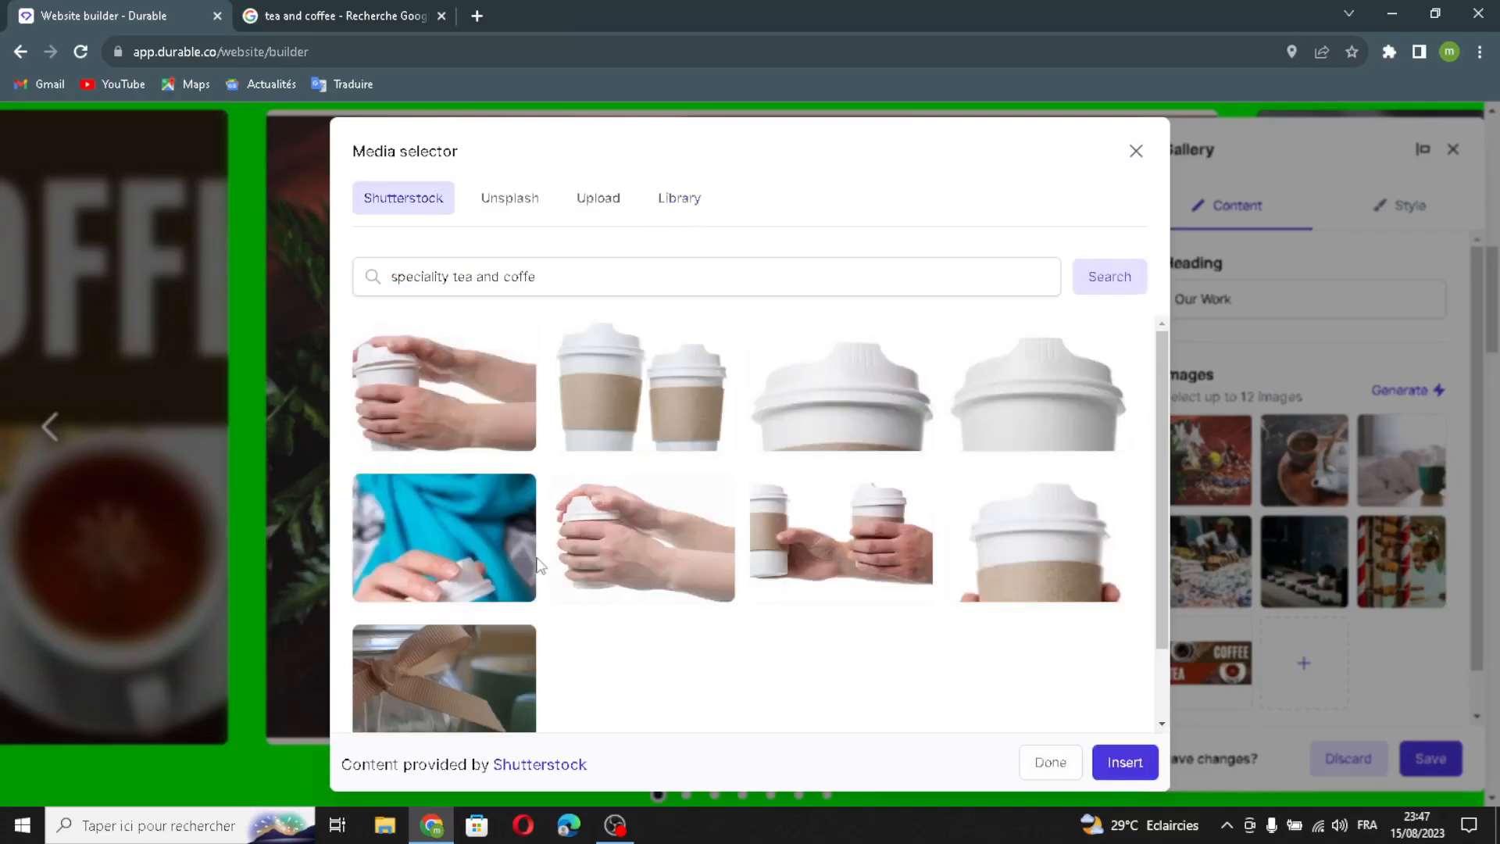
{"action": "scroll", "coordinate": [837, 602], "scroll_direction": "down", "scroll_amount": 2}
{"action": "scroll", "coordinate": [532, 559], "scroll_direction": "up", "scroll_amount": 2}
{"action": "left_click", "coordinate": [448, 388]}
{"action": "left_click", "coordinate": [1122, 768]}
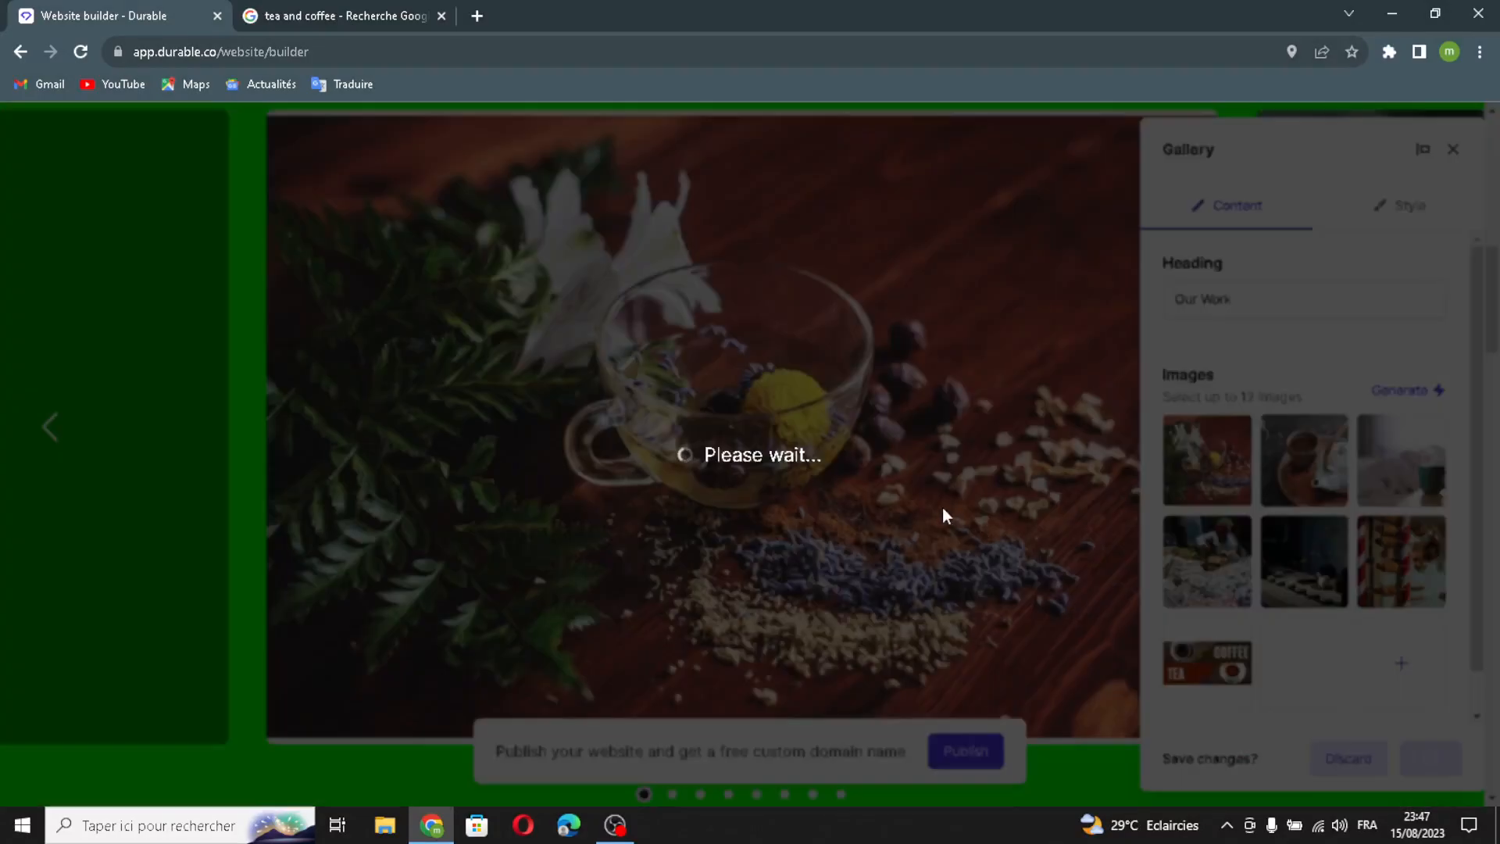
- Open the "About us" text section, review its content in the editor and close it without changes
{"action": "scroll", "coordinate": [937, 512], "scroll_direction": "down", "scroll_amount": 5}
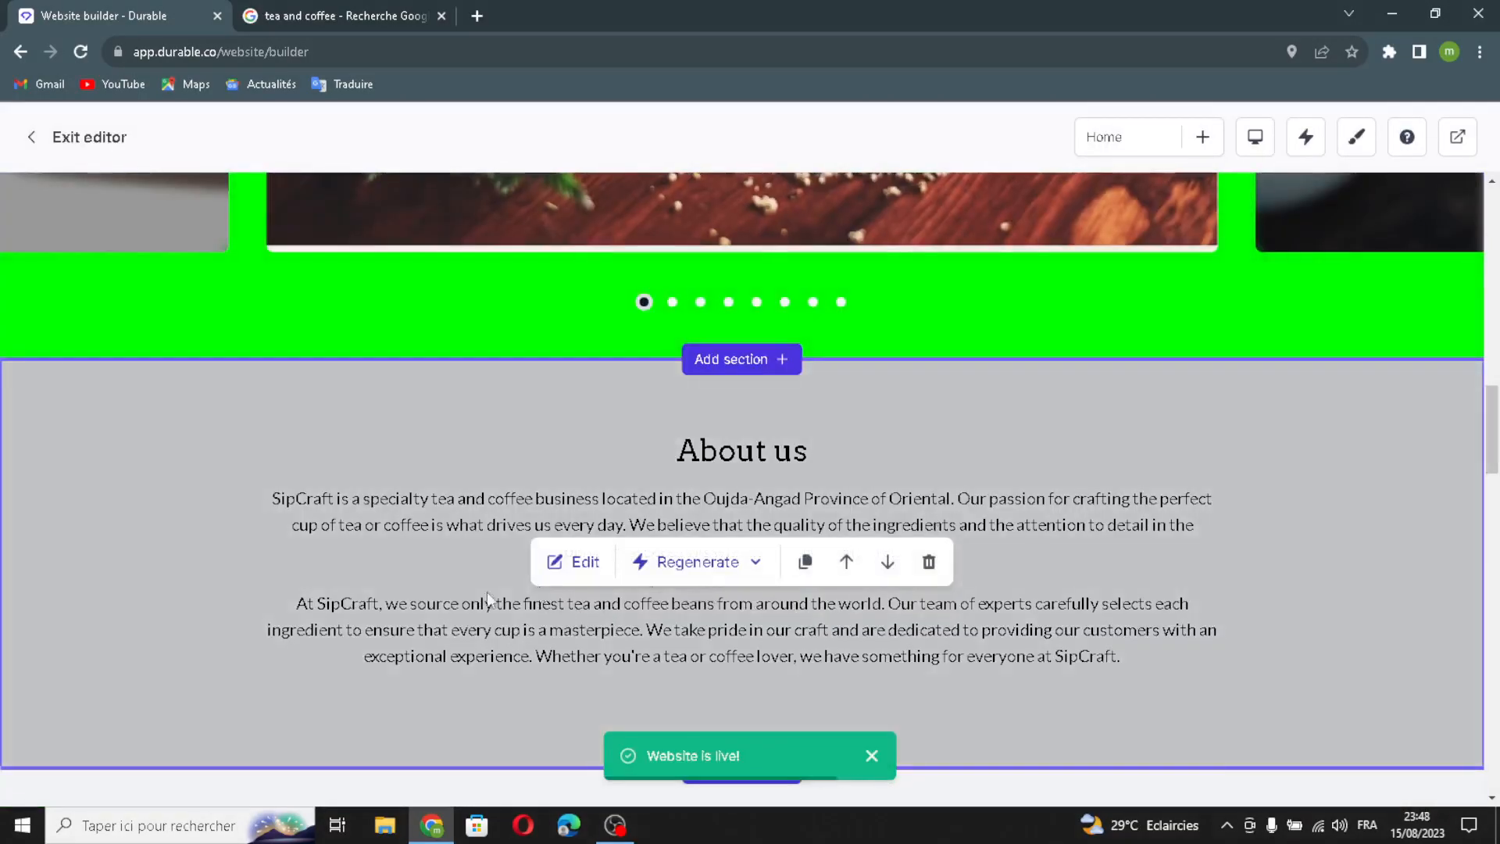
{"action": "left_click", "coordinate": [576, 562]}
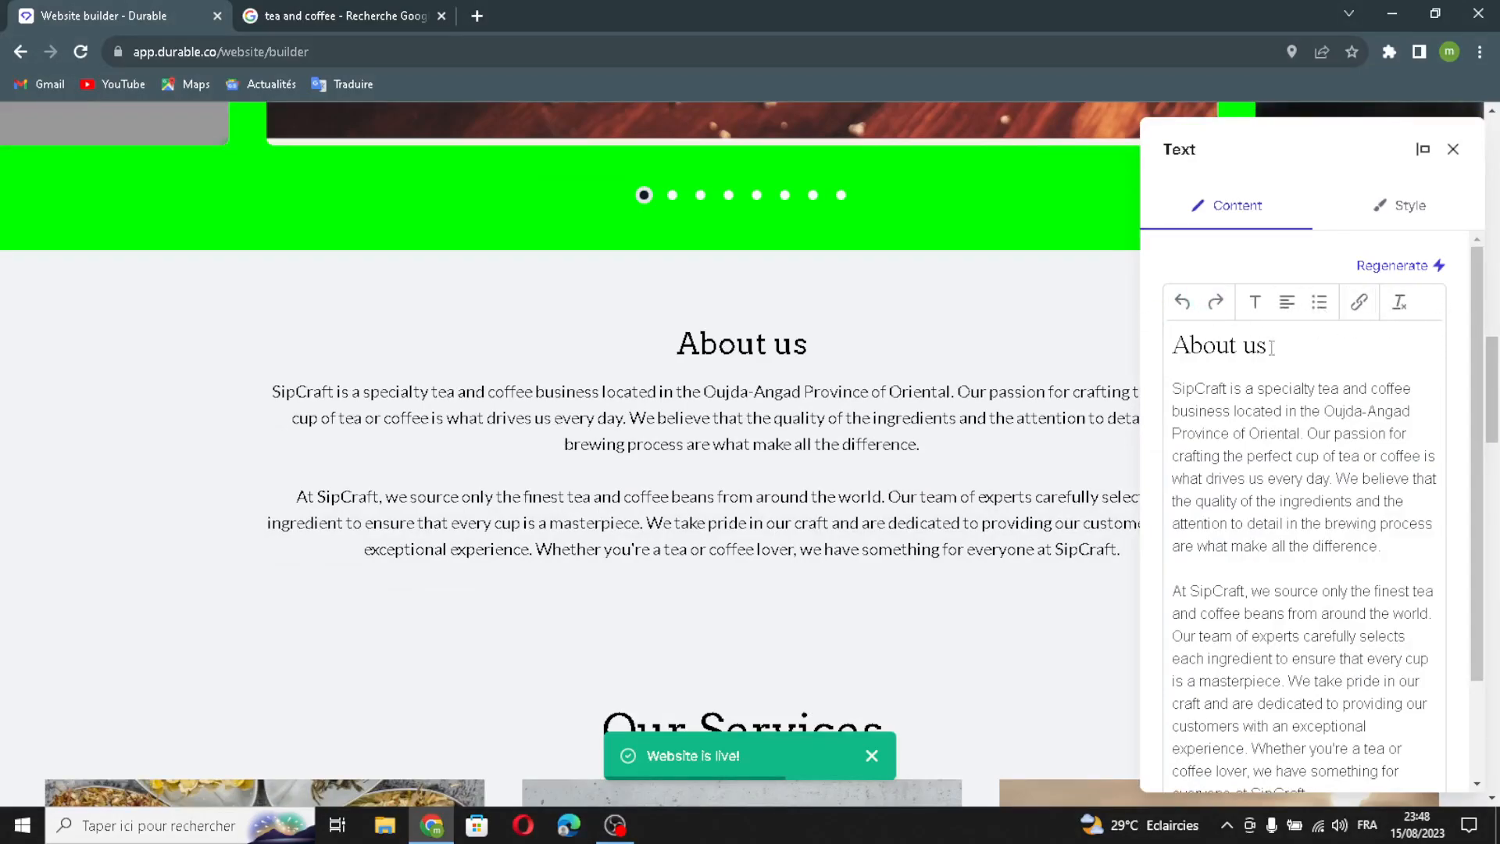
{"action": "scroll", "coordinate": [1318, 667], "scroll_direction": "down", "scroll_amount": 2}
{"action": "scroll", "coordinate": [1328, 469], "scroll_direction": "up", "scroll_amount": 2}
{"action": "left_click", "coordinate": [1451, 150]}
- Open the "Our Services" list for editing and review its heading, display options and list items
{"action": "scroll", "coordinate": [869, 445], "scroll_direction": "down", "scroll_amount": 7}
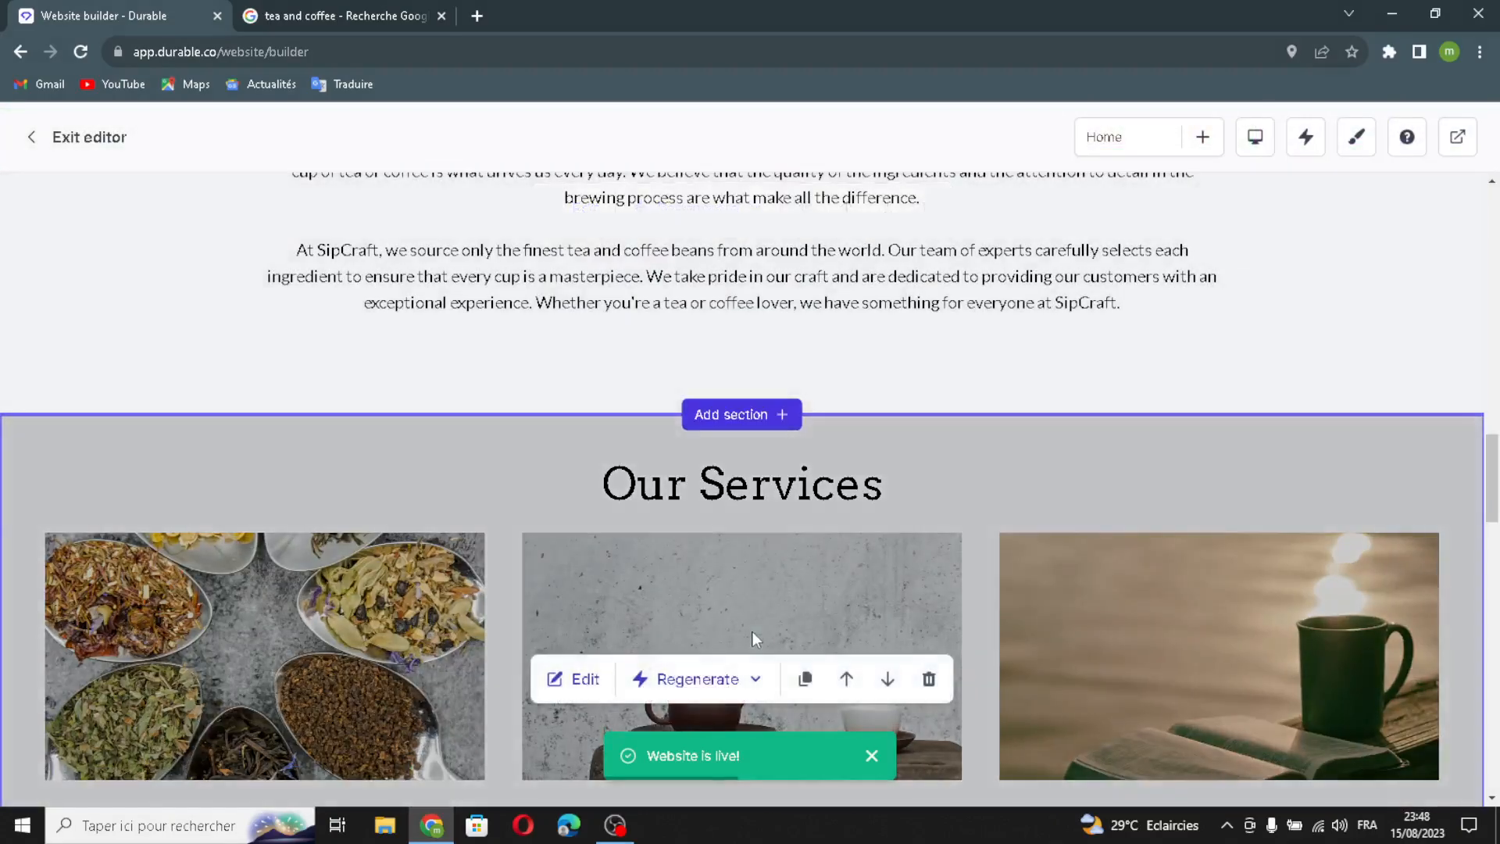
{"action": "scroll", "coordinate": [599, 640], "scroll_direction": "up", "scroll_amount": 2}
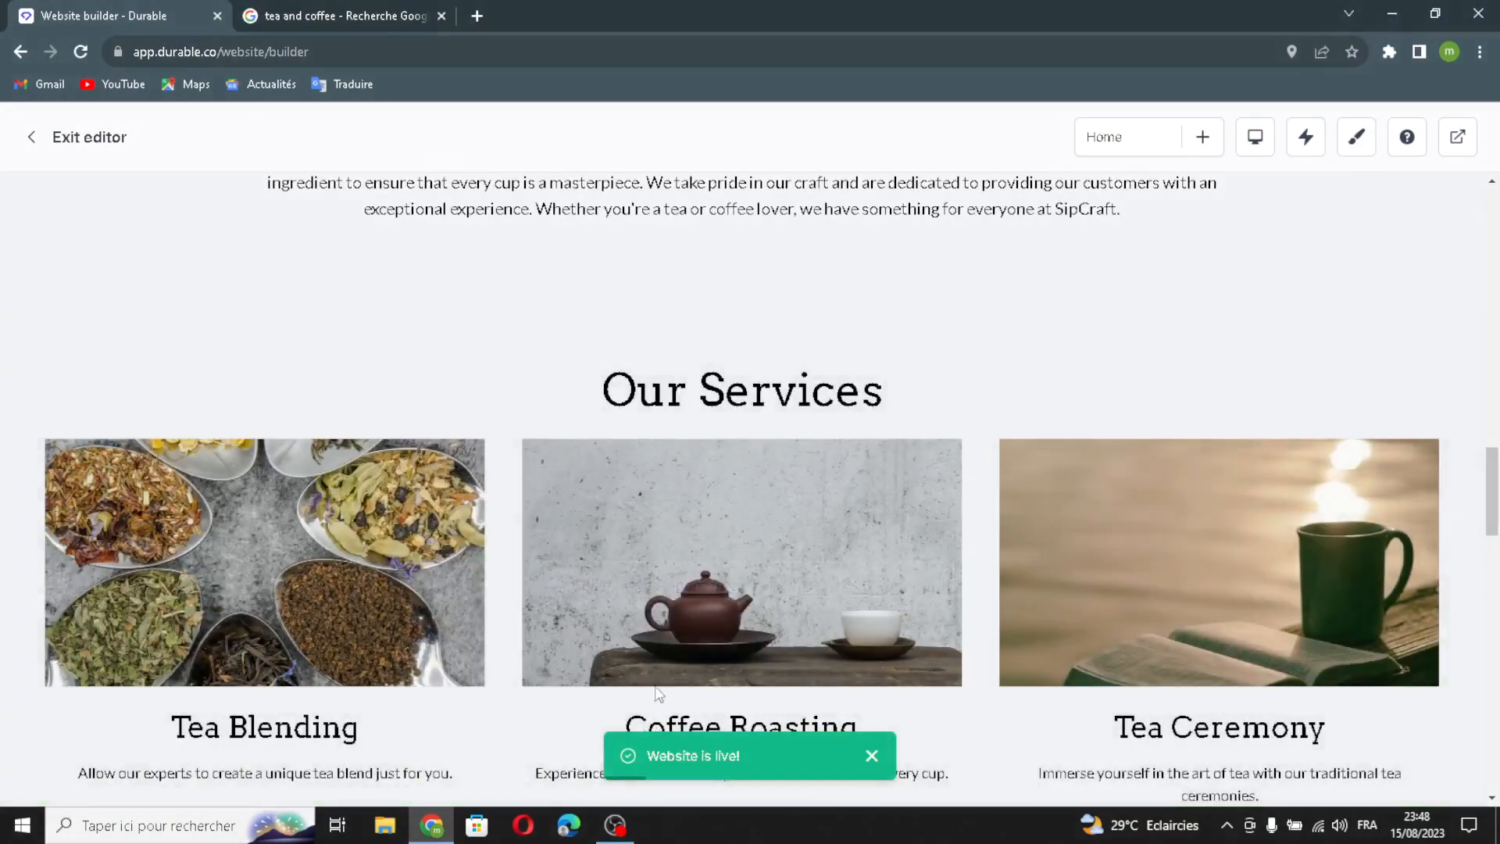
{"action": "scroll", "coordinate": [573, 514], "scroll_direction": "down", "scroll_amount": 1}
{"action": "left_click", "coordinate": [574, 489]}
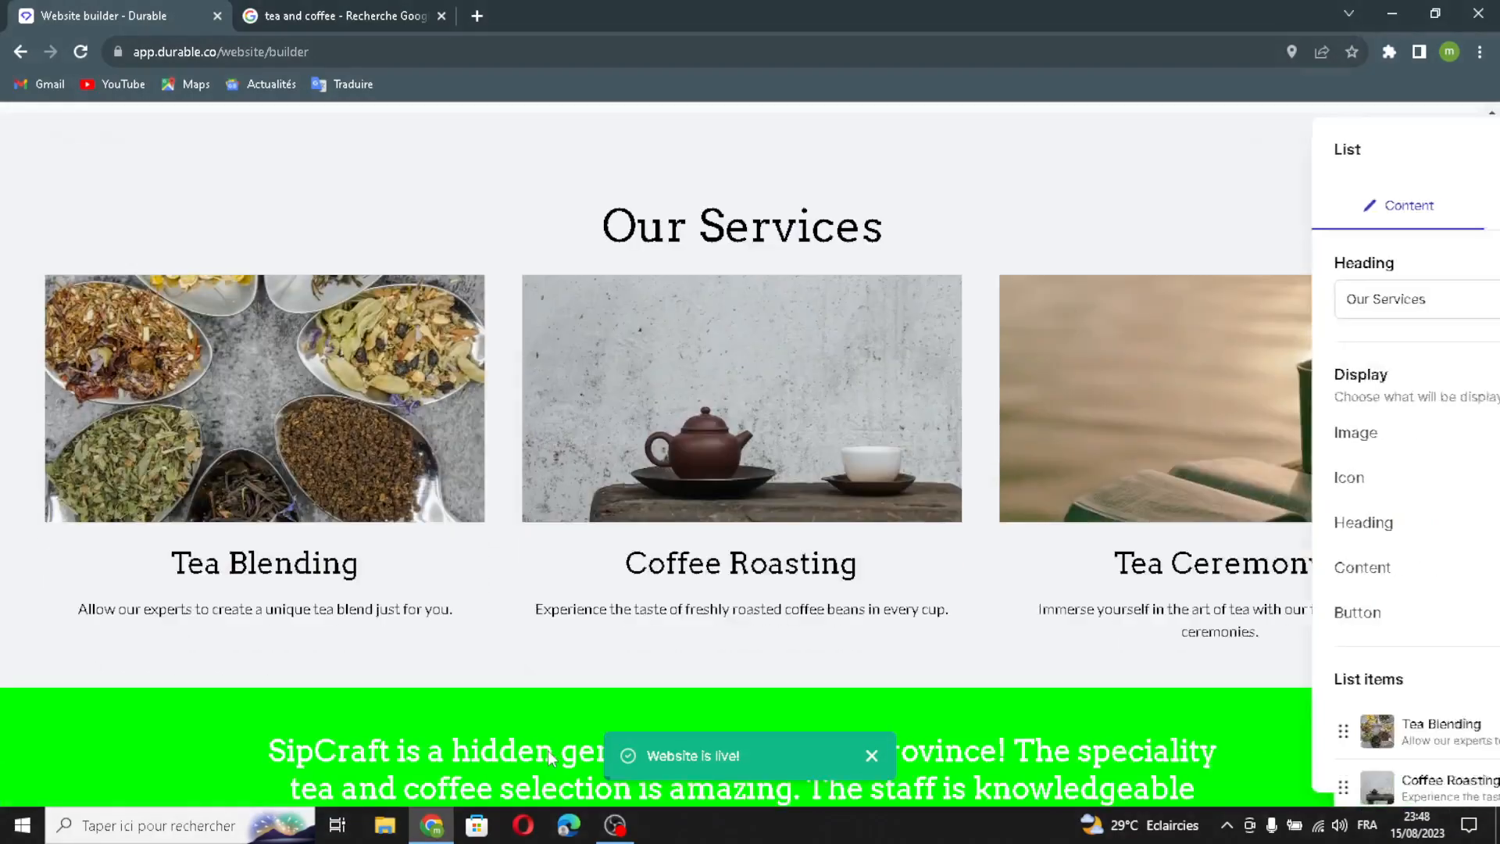
{"action": "mouse_move", "coordinate": [1316, 302]}
{"action": "left_mouse_down"}
{"action": "mouse_move", "coordinate": [1239, 274]}
{"action": "mouse_move", "coordinate": [1286, 302]}
{"action": "left_mouse_up"}
{"action": "left_click", "coordinate": [1285, 302]}
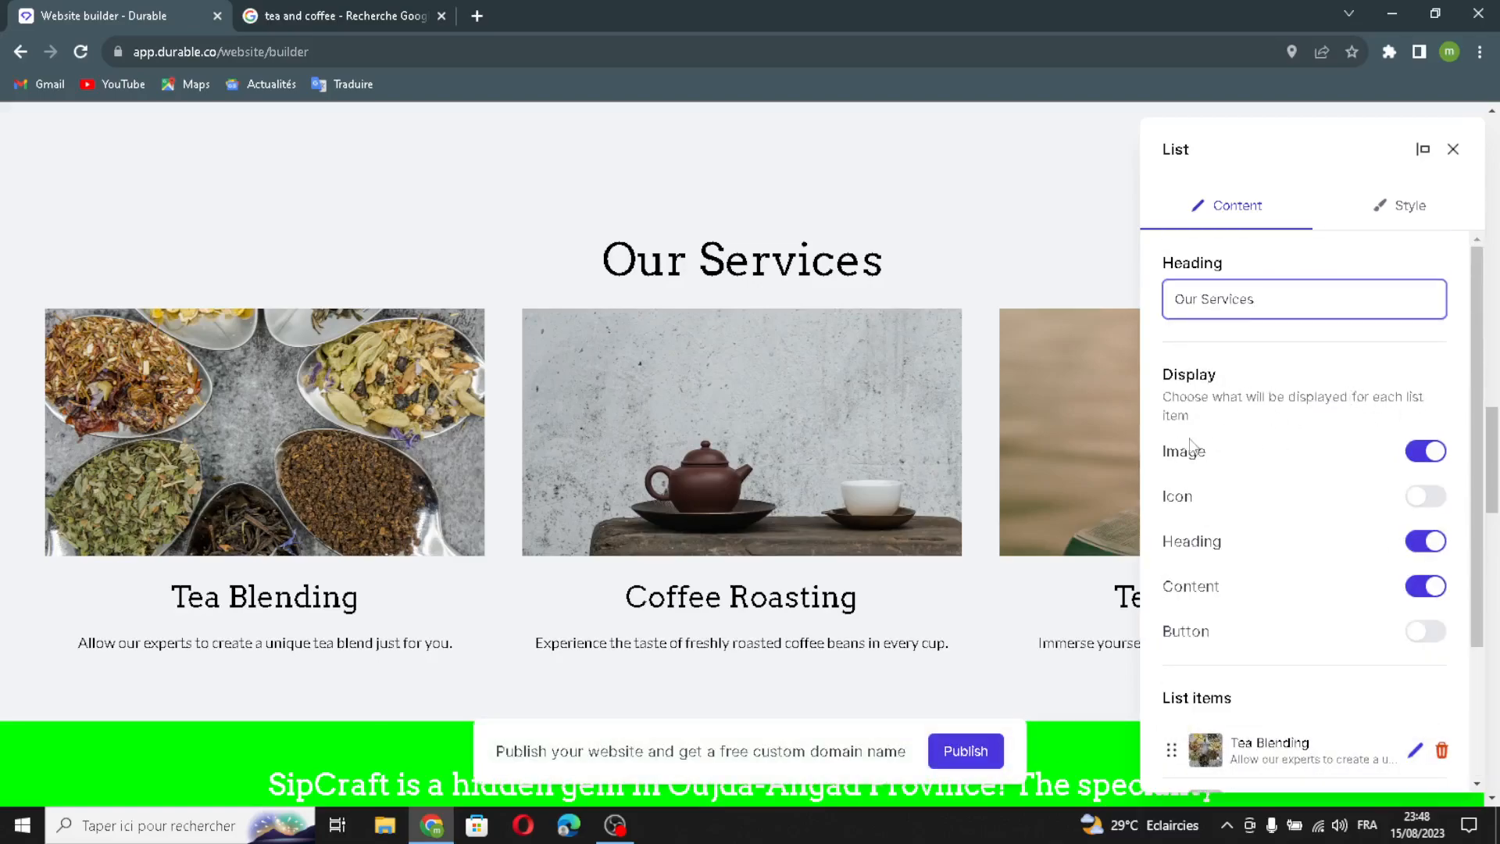
{"action": "scroll", "coordinate": [1201, 539], "scroll_direction": "down", "scroll_amount": 2}
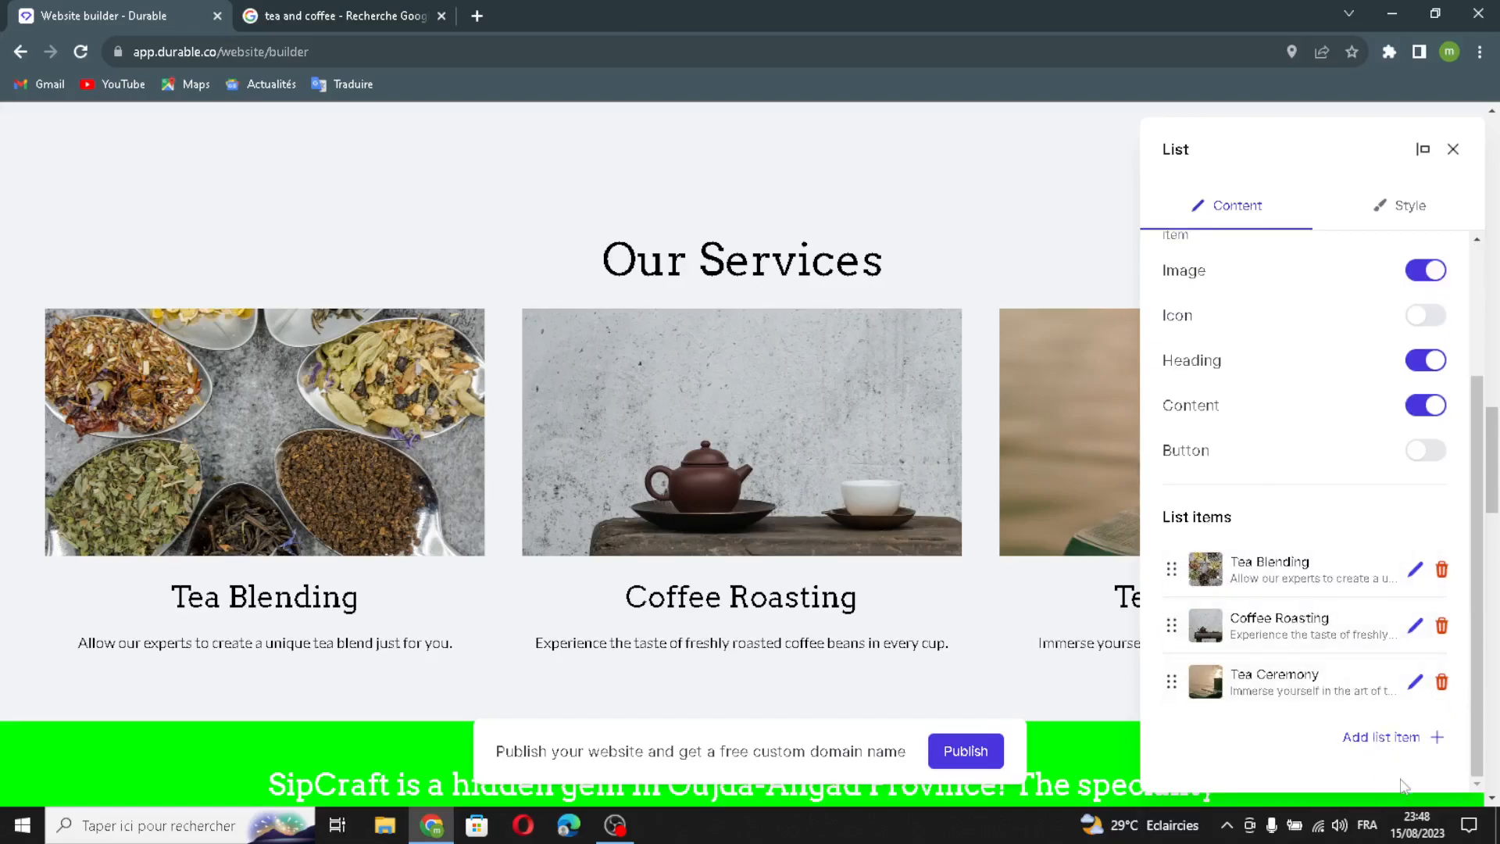
- Add a list item to the services with an AI-generated image, title and content, and save the section
{"action": "left_click", "coordinate": [1403, 740]}
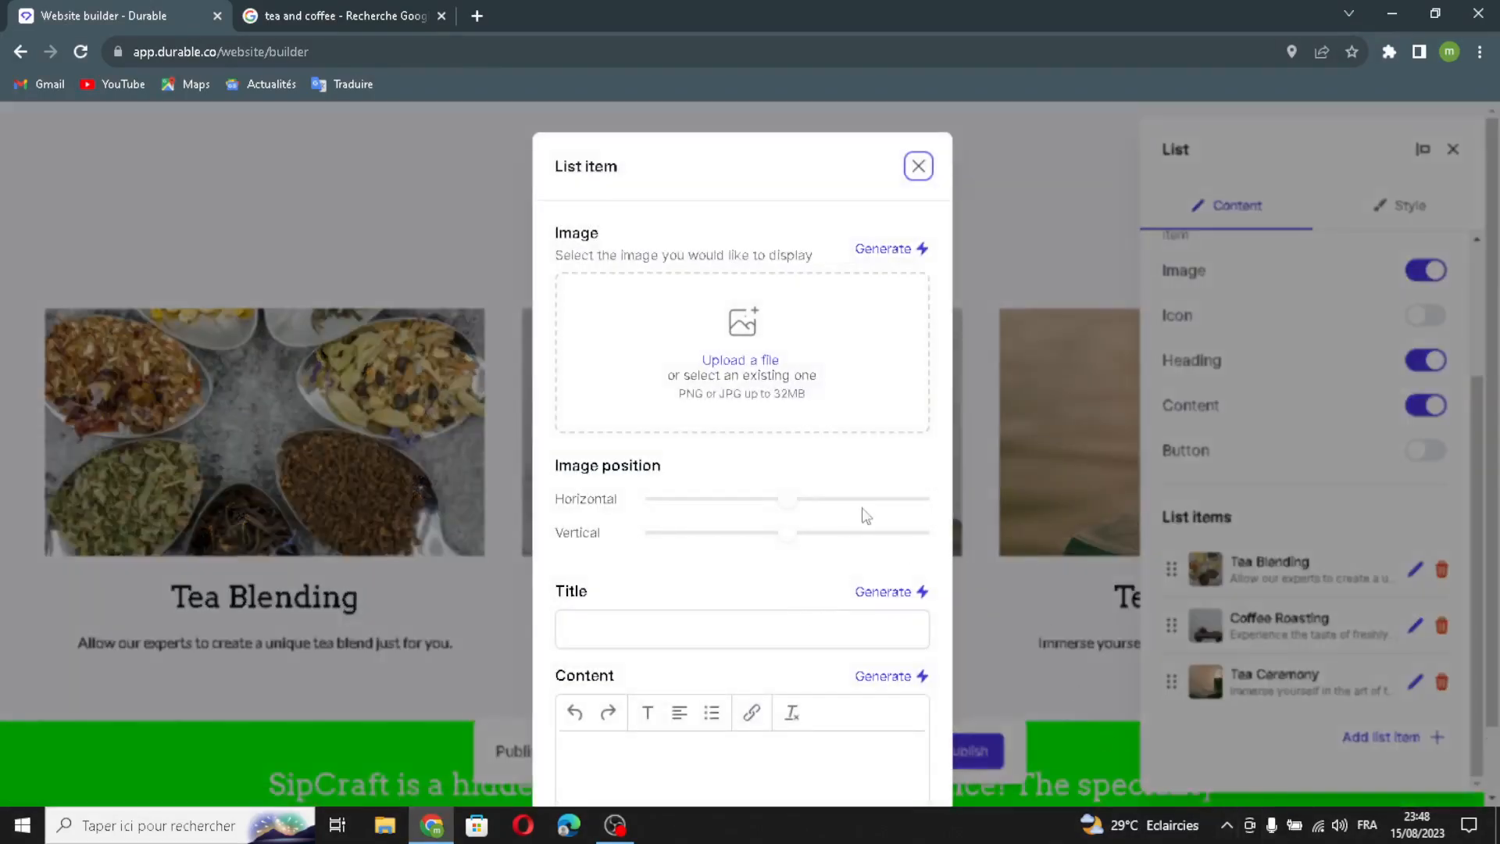
{"action": "left_click", "coordinate": [871, 250]}
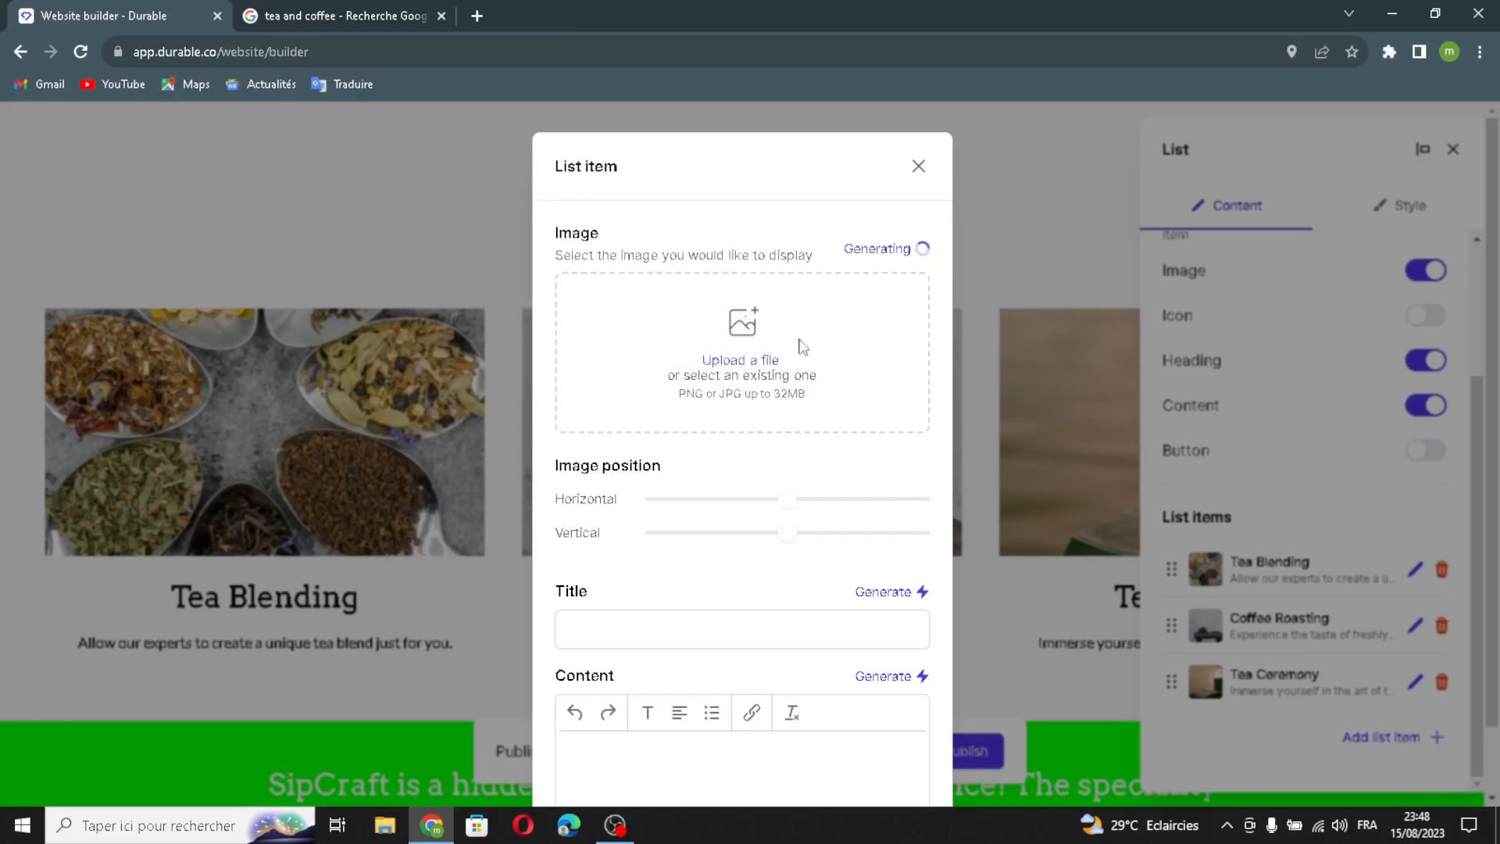
{"action": "left_click", "coordinate": [895, 592]}
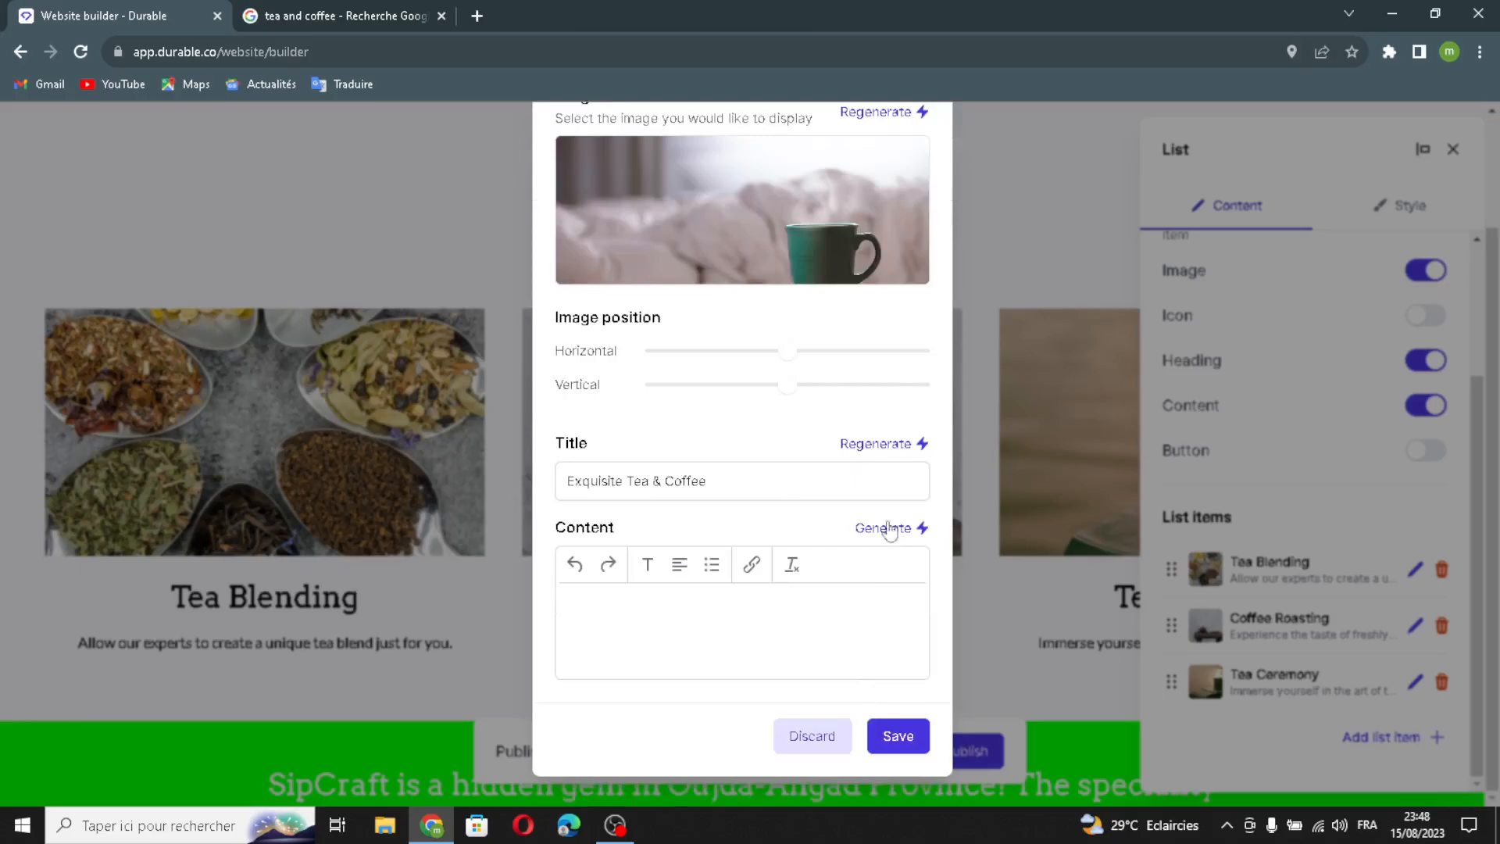
{"action": "left_click", "coordinate": [885, 531]}
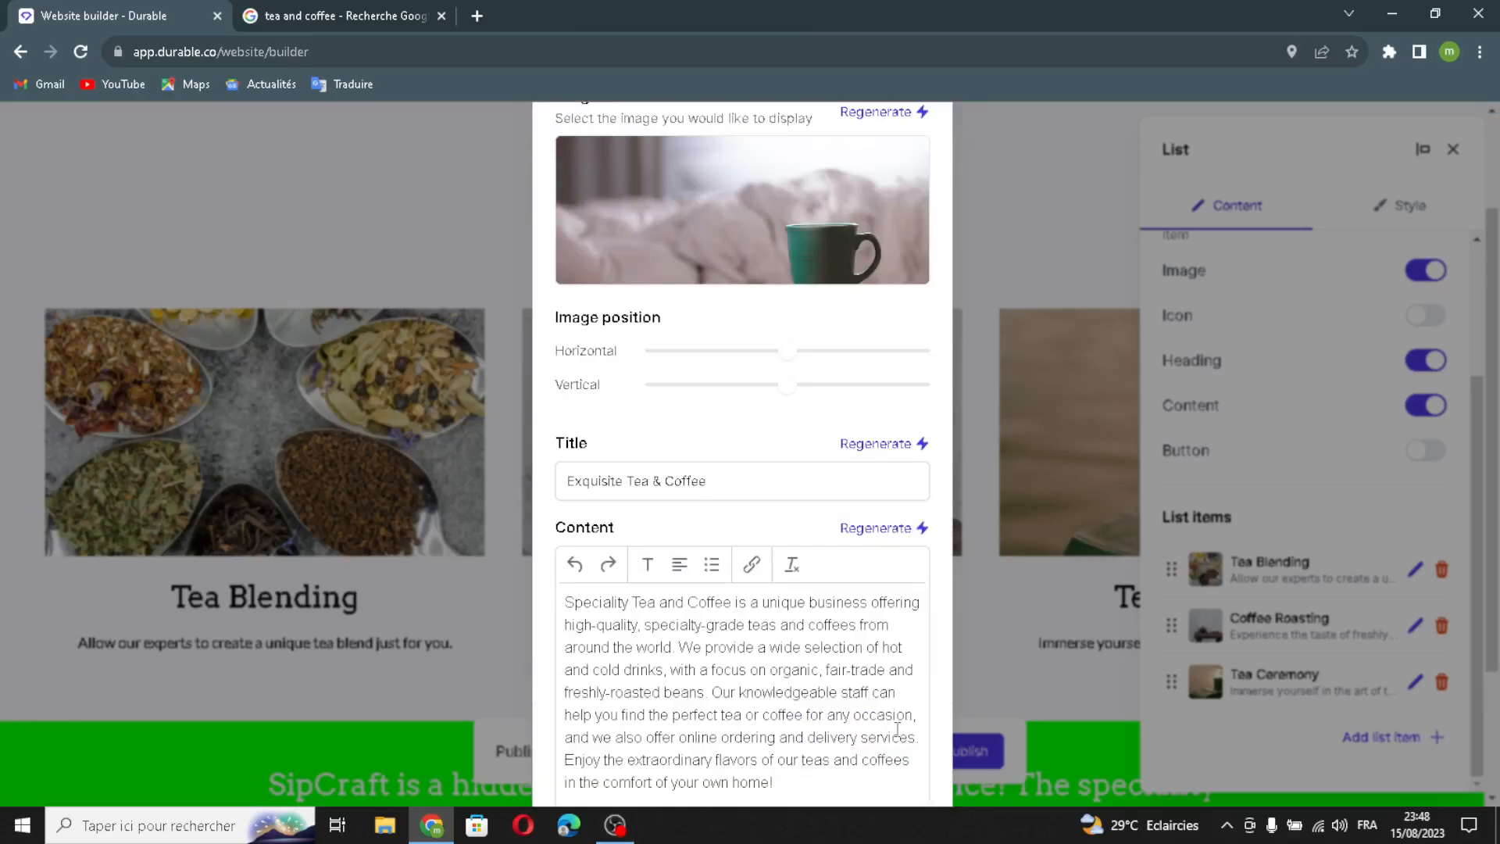
{"action": "scroll", "coordinate": [900, 720], "scroll_direction": "down", "scroll_amount": 2}
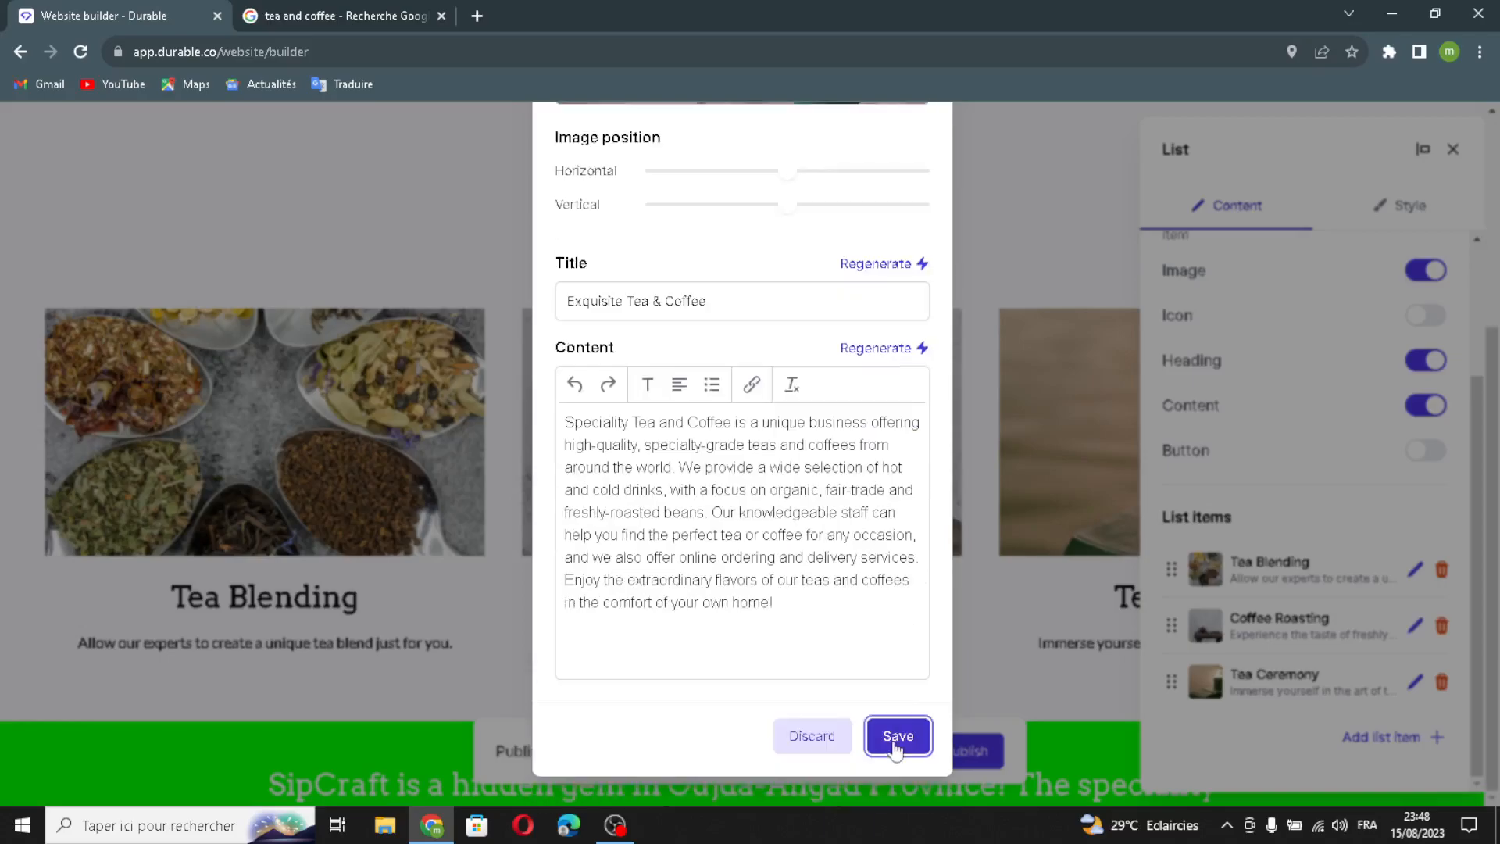
{"action": "left_click", "coordinate": [897, 737]}
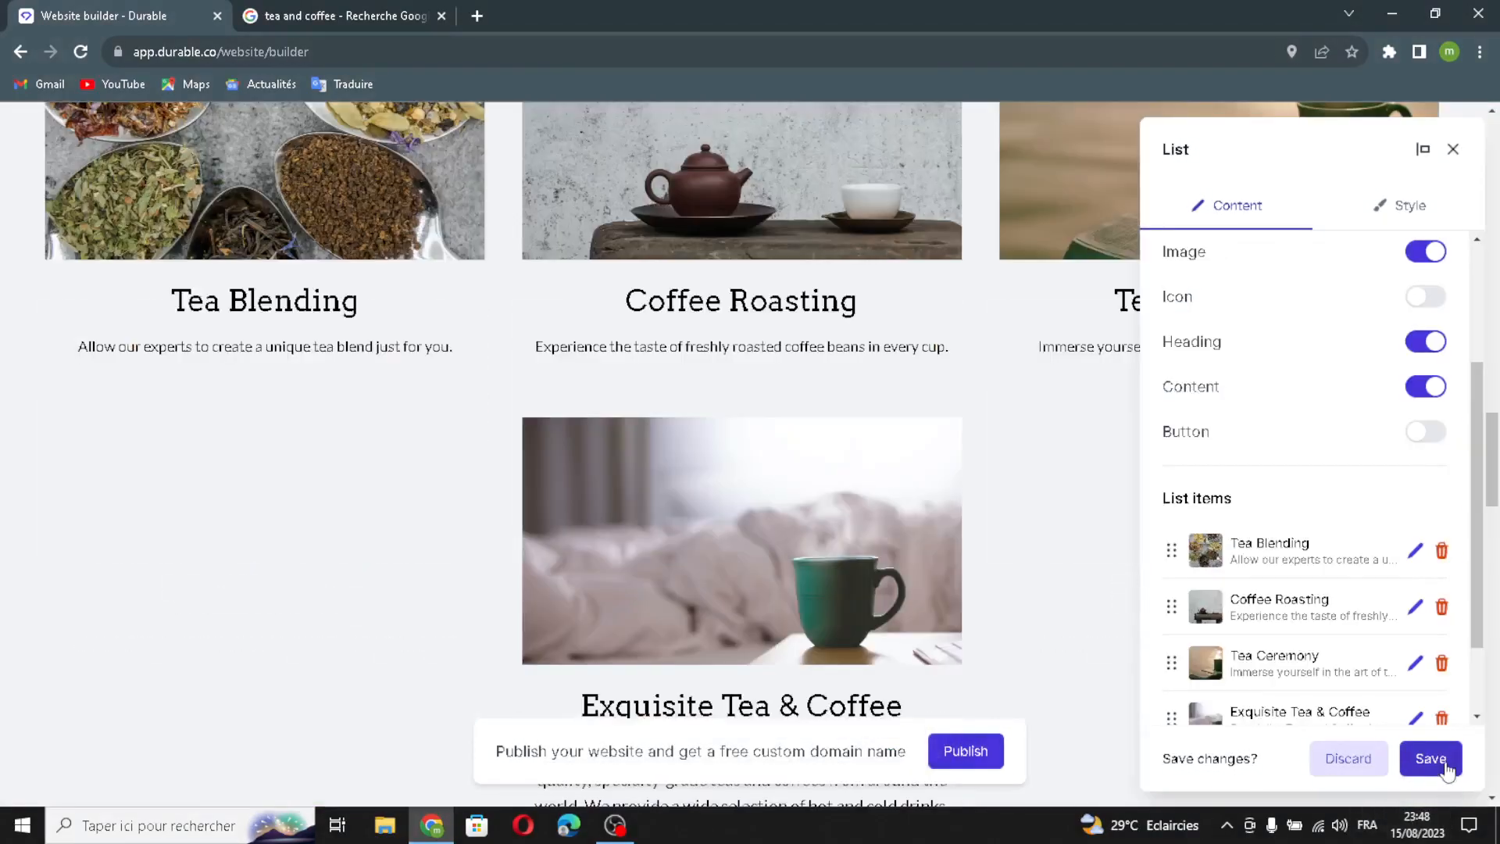
{"action": "left_click", "coordinate": [1431, 758]}
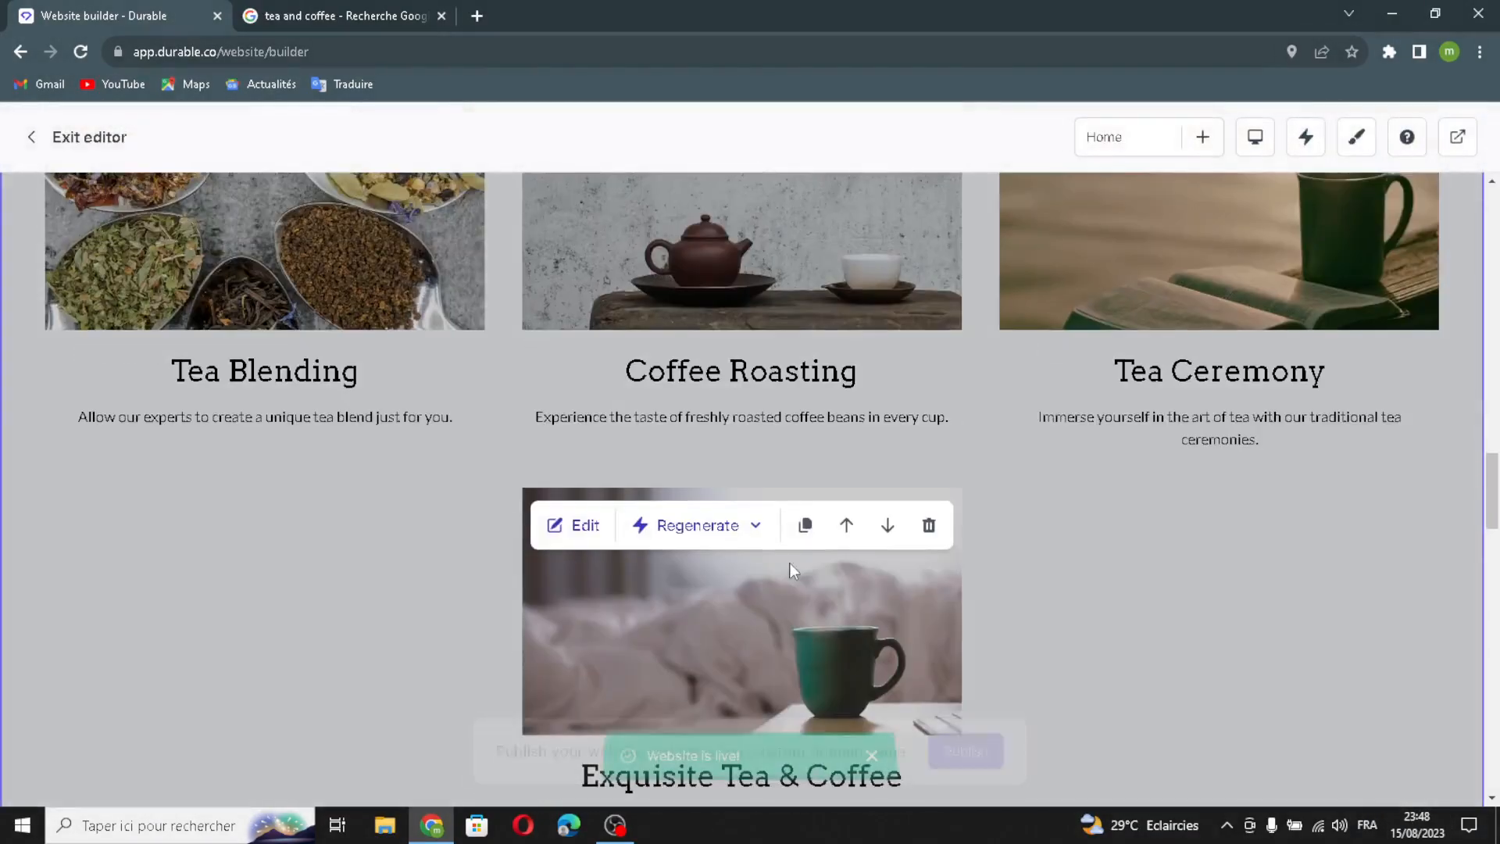
- Open the testimonials section and add a testimonial with an AI-generated quote and author name, saving the entry
{"action": "scroll", "coordinate": [790, 570], "scroll_direction": "down", "scroll_amount": 9}
{"action": "scroll", "coordinate": [792, 569], "scroll_direction": "up", "scroll_amount": 1}
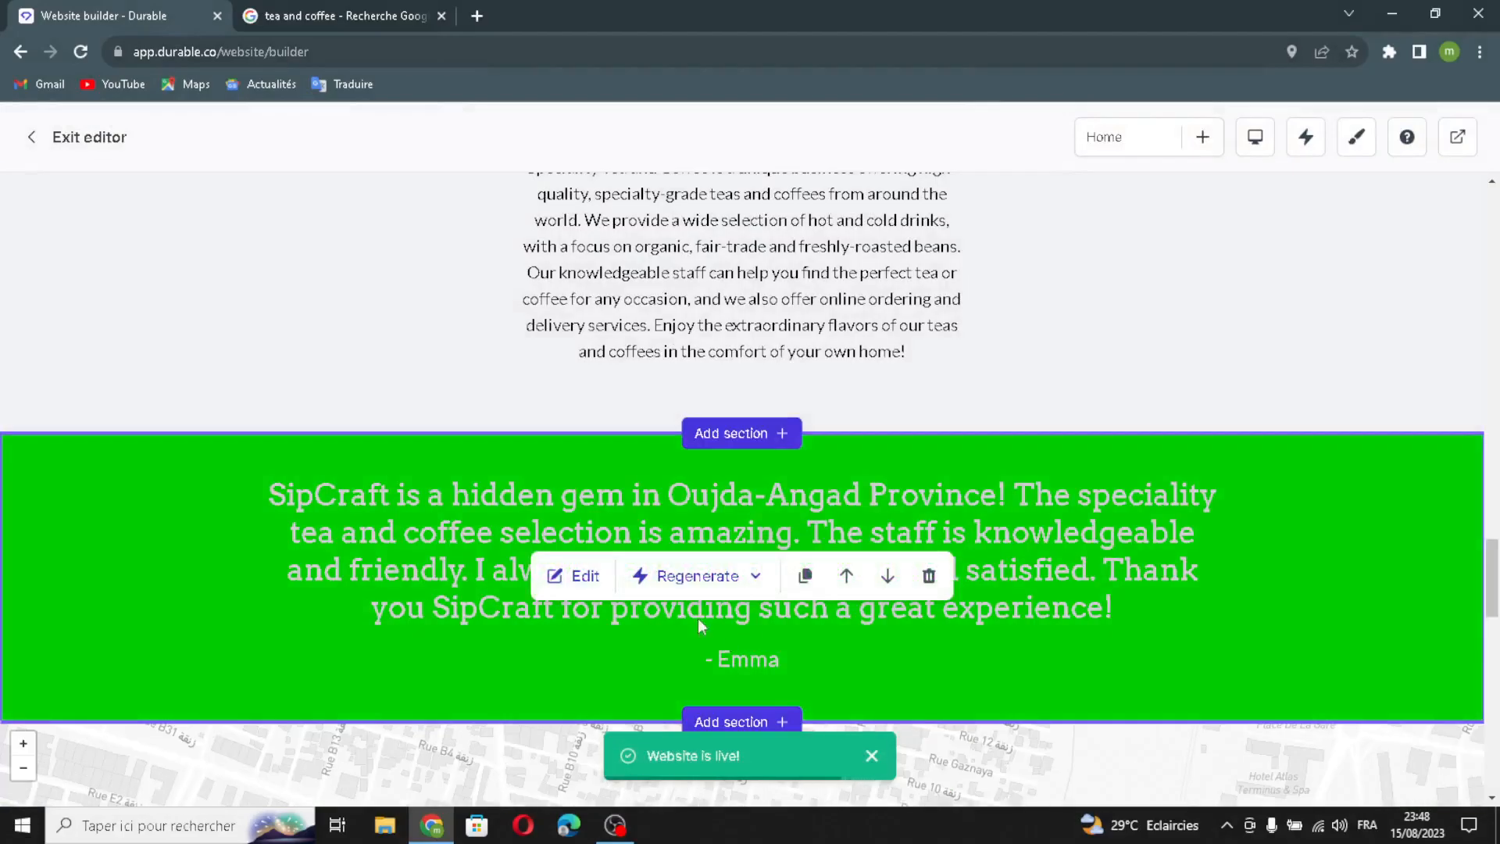
{"action": "left_click", "coordinate": [578, 575]}
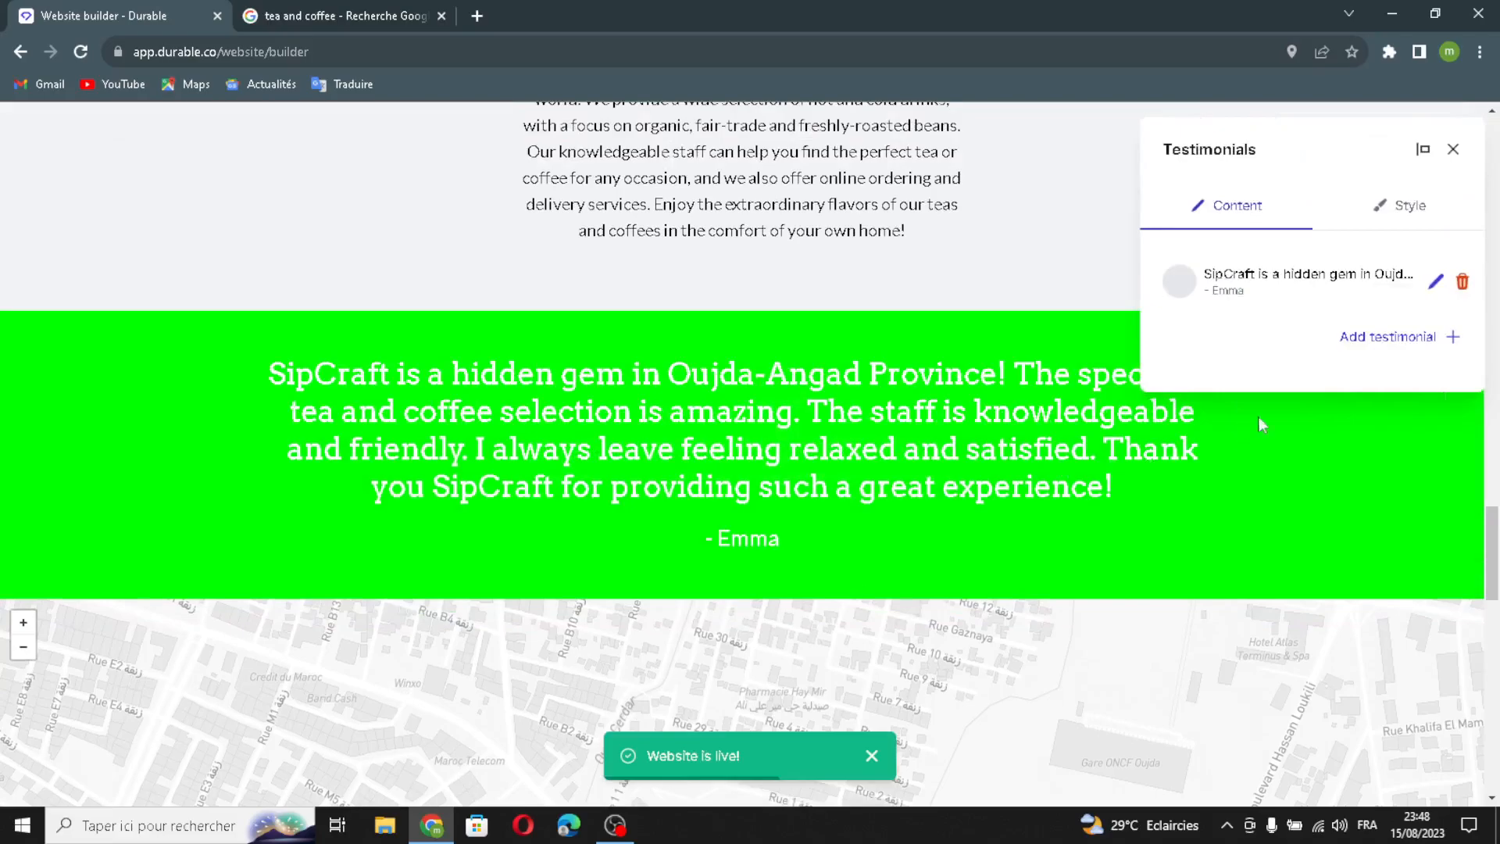
{"action": "left_click", "coordinate": [1383, 337]}
{"action": "left_click", "coordinate": [886, 297]}
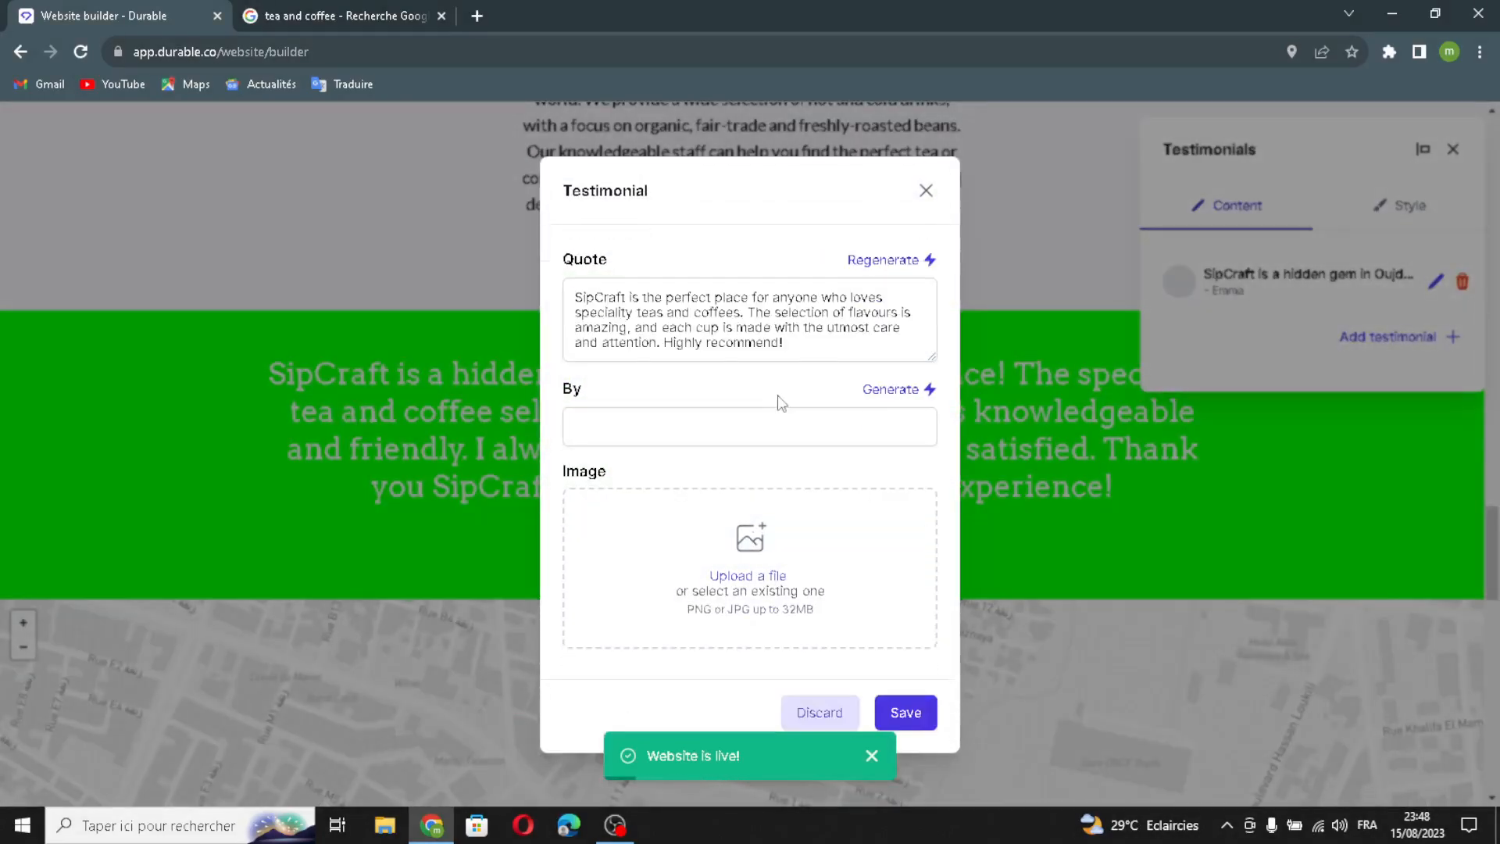
{"action": "left_click", "coordinate": [891, 391]}
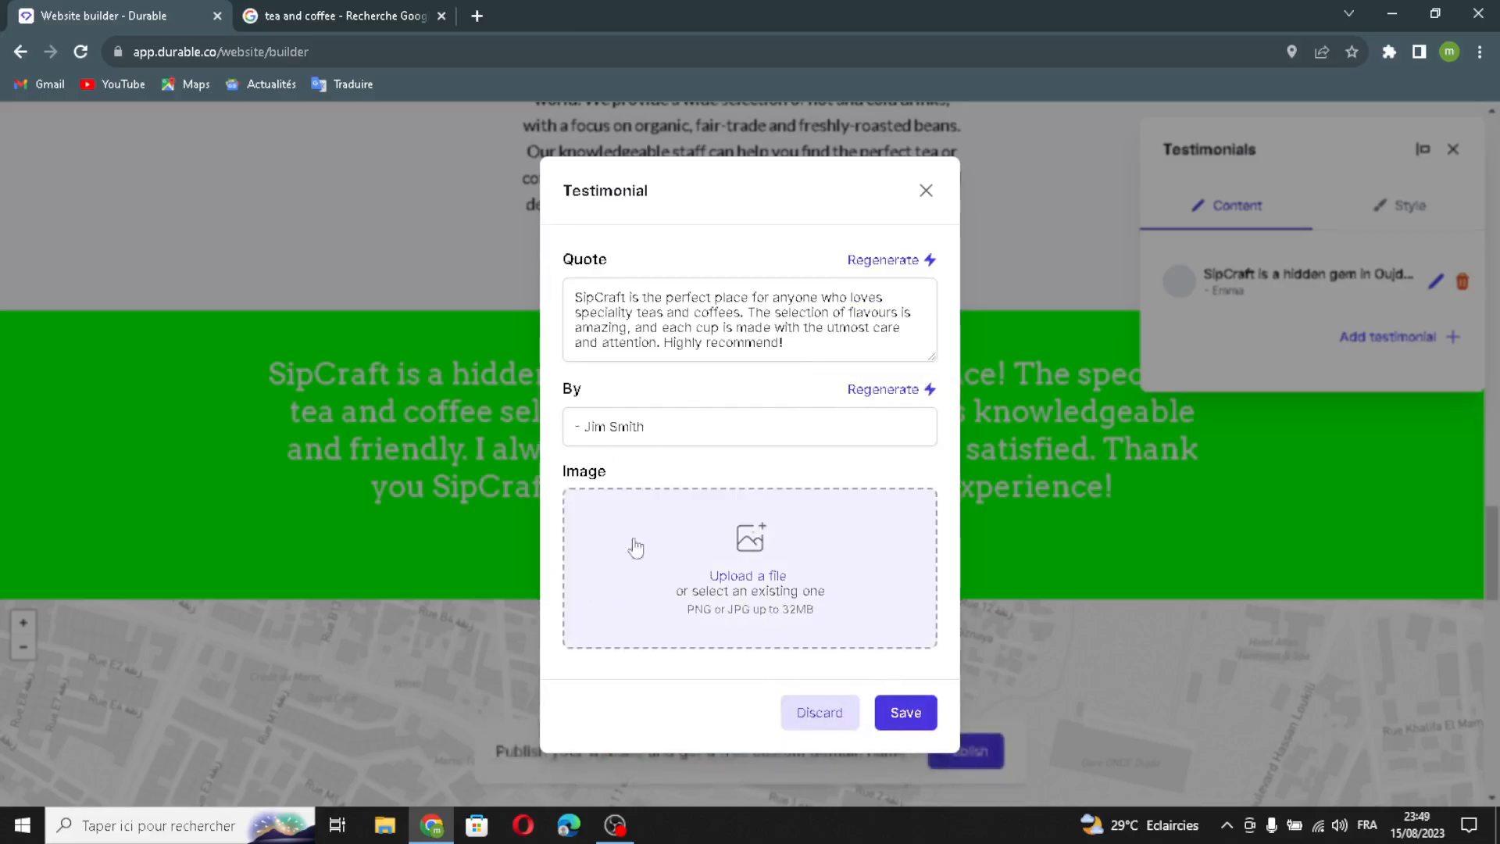
{"action": "left_click", "coordinate": [898, 712]}
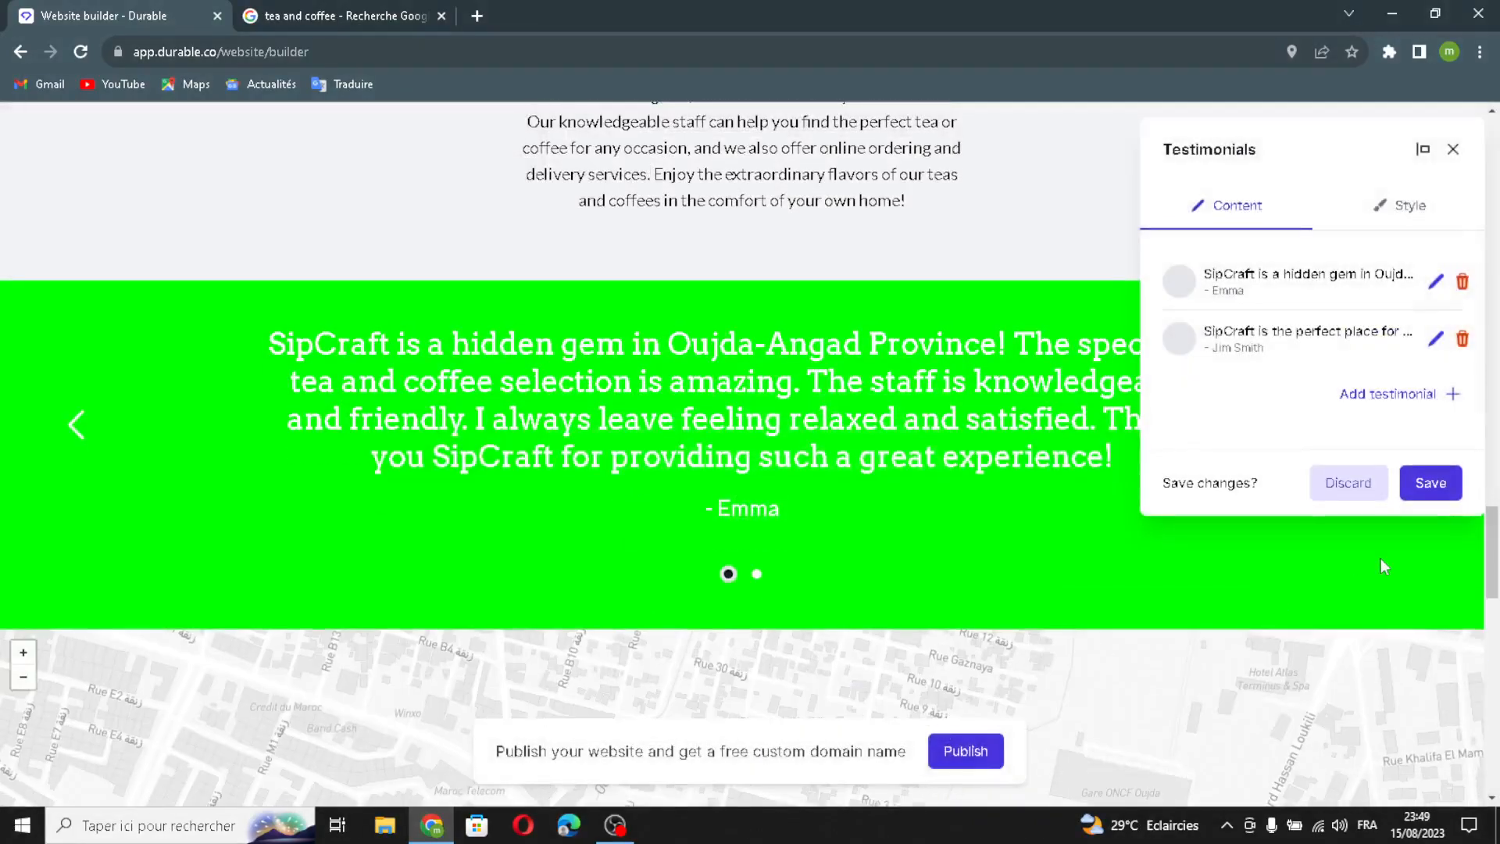
- Save the testimonials section, then open the Location section for editing and review its heading and business address
{"action": "left_click", "coordinate": [1436, 484]}
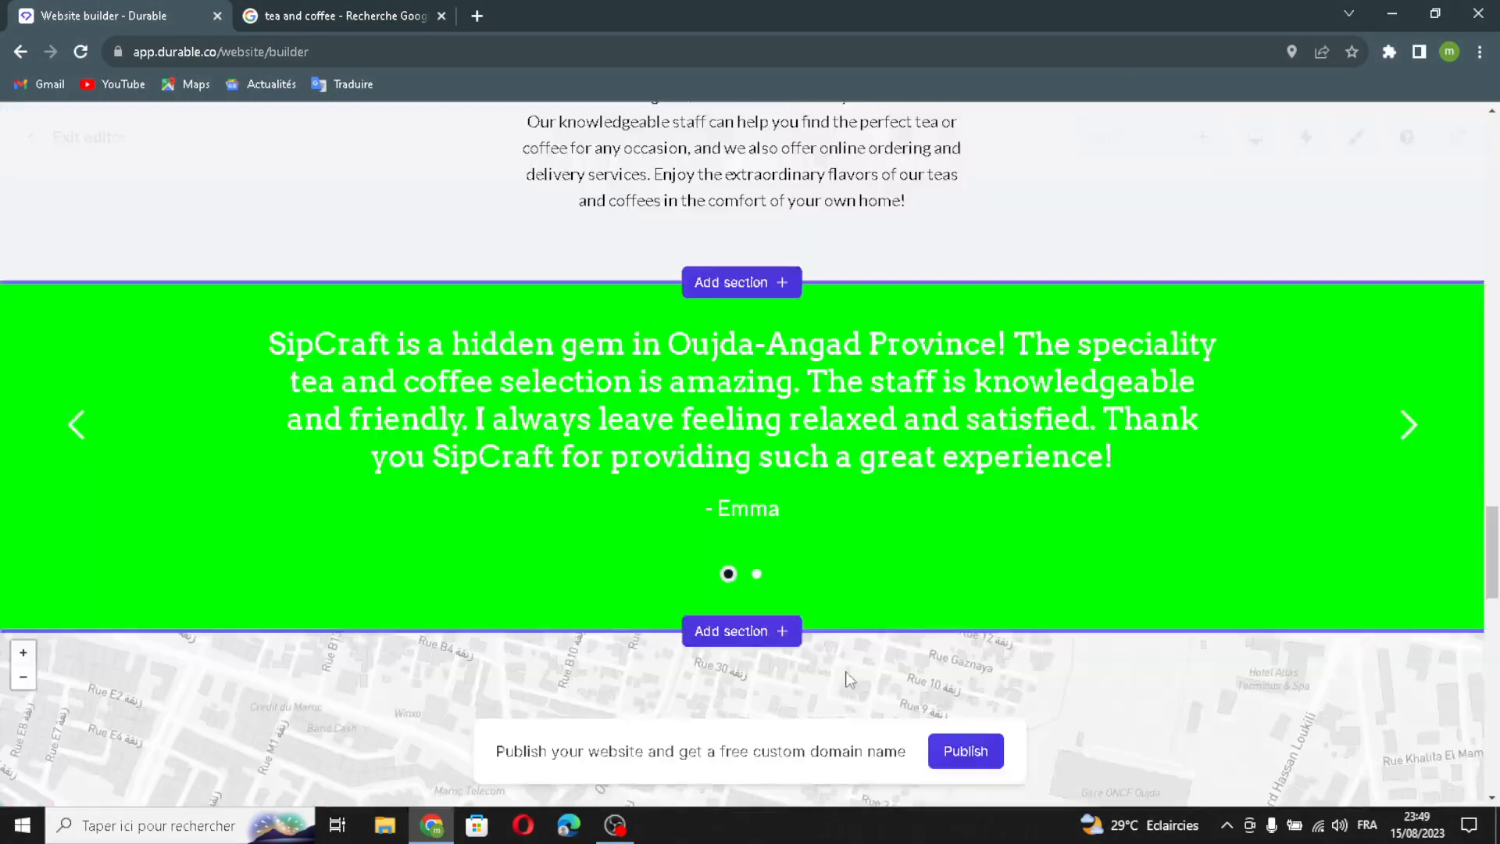
{"action": "scroll", "coordinate": [710, 443], "scroll_direction": "down", "scroll_amount": 8}
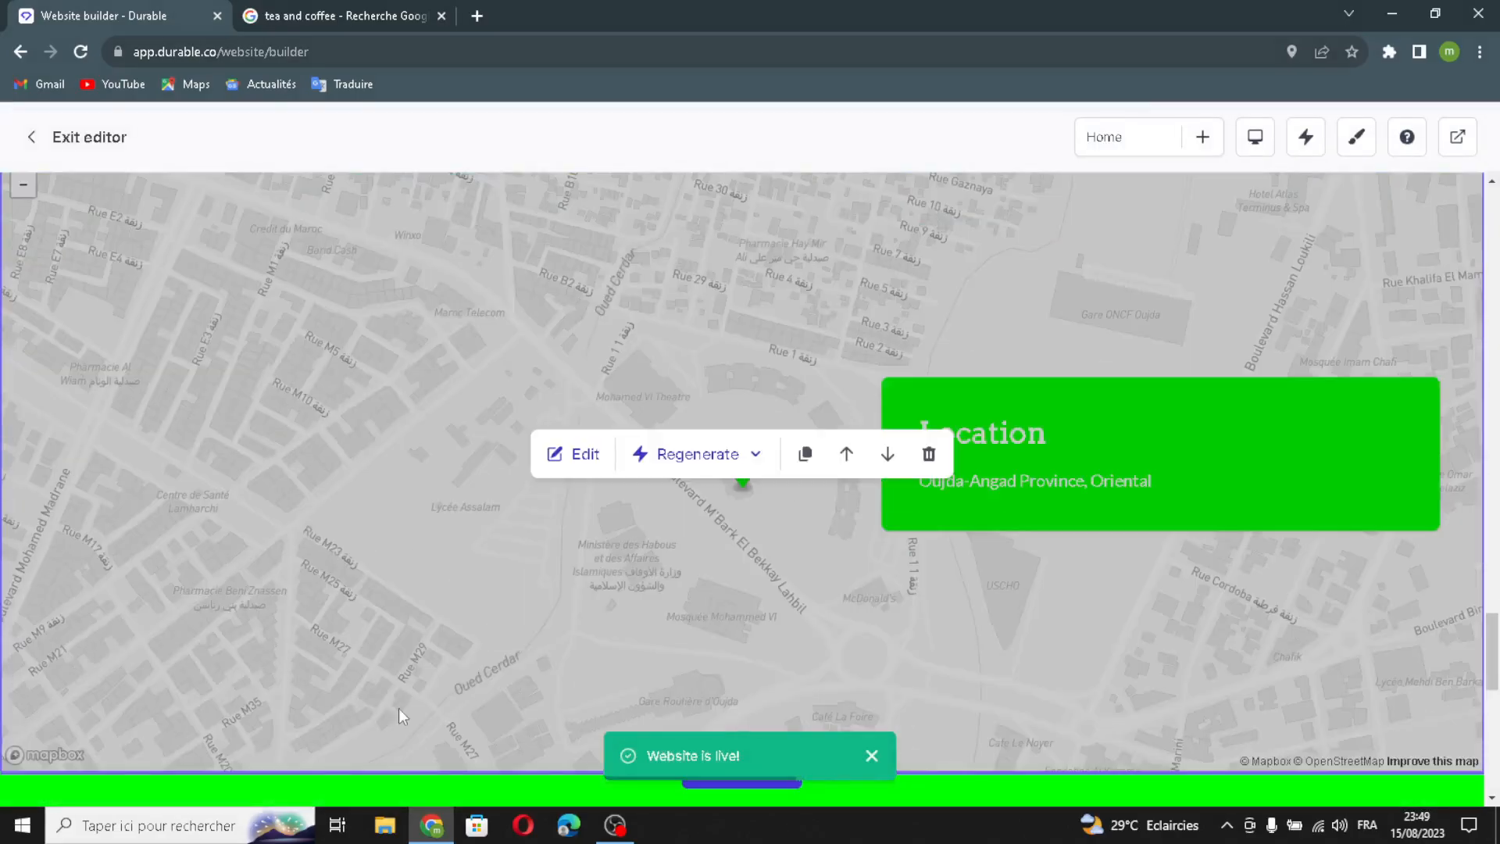
{"action": "left_click", "coordinate": [580, 455]}
{"action": "left_click", "coordinate": [1405, 291]}
{"action": "mouse_move", "coordinate": [1412, 443]}
{"action": "left_mouse_down"}
{"action": "mouse_move", "coordinate": [1329, 418]}
{"action": "mouse_move", "coordinate": [1400, 428]}
{"action": "left_mouse_up"}
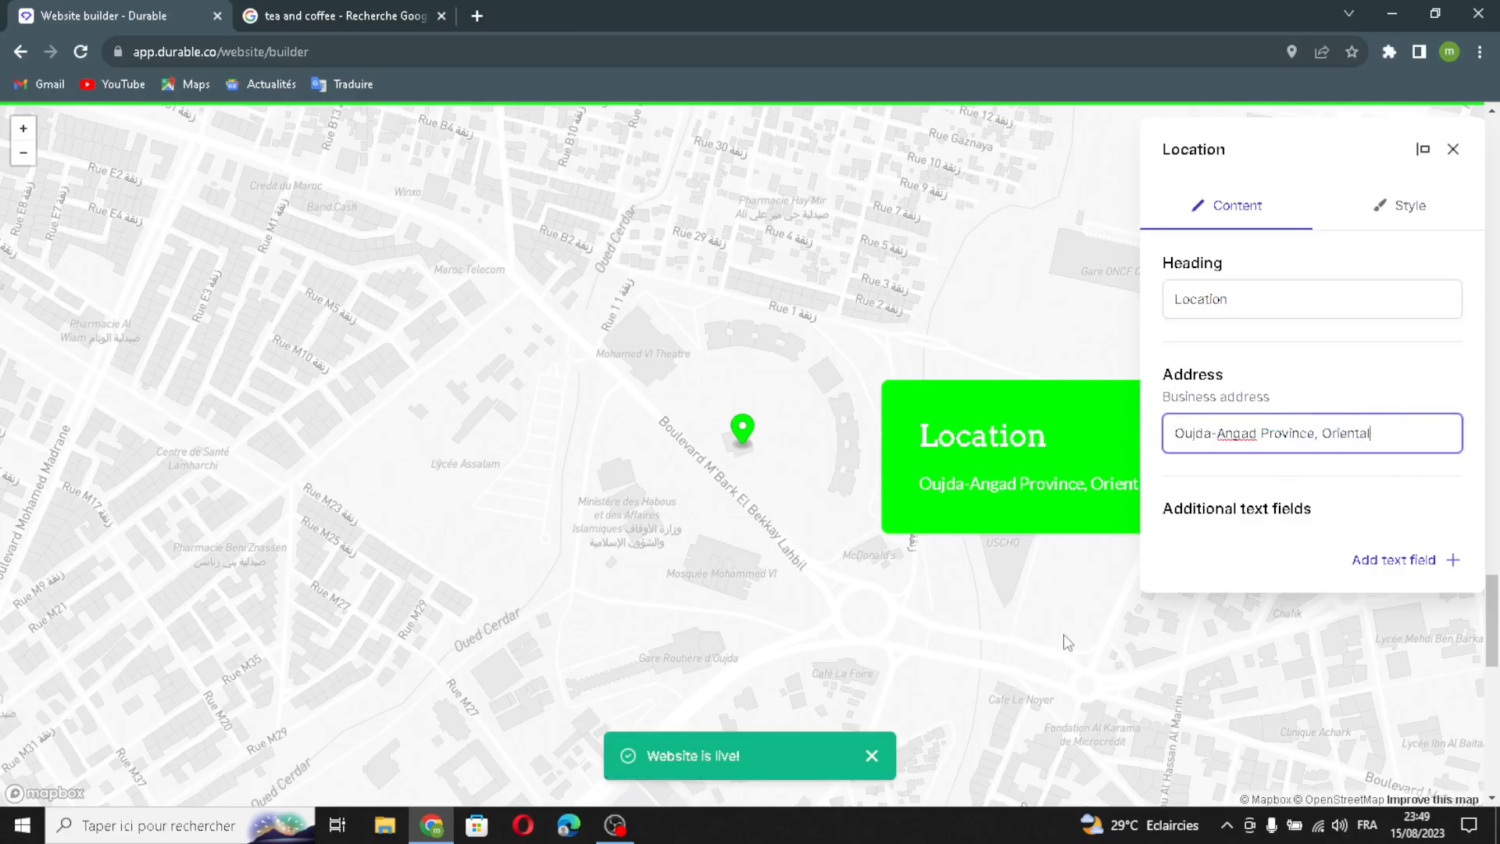
{"action": "left_click", "coordinate": [1367, 593]}
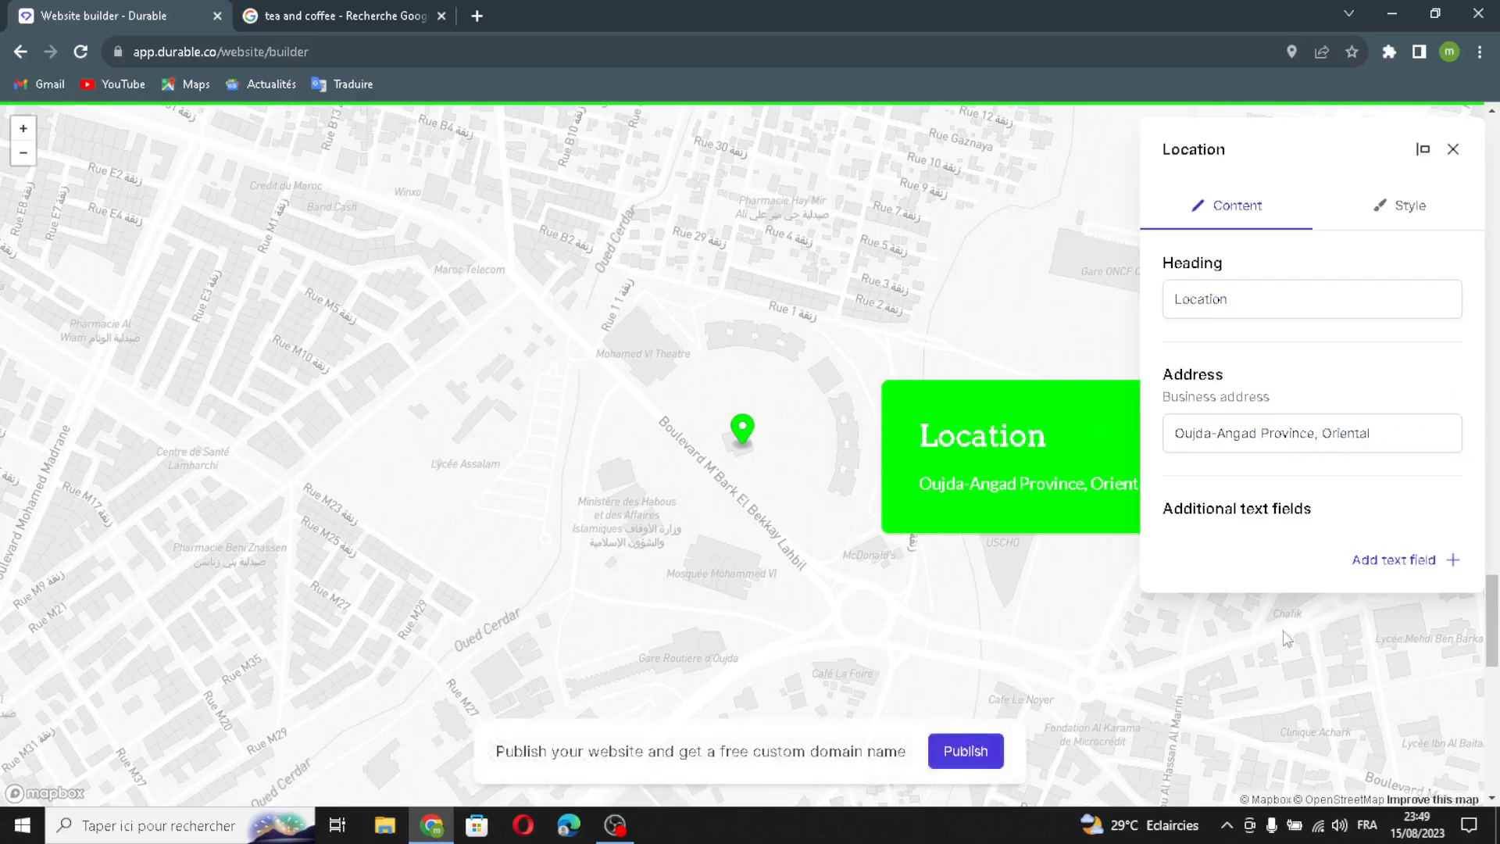
- Inspect the title and content fields of a new additional text field for the Location section, then close without adding it
{"action": "left_click", "coordinate": [1395, 559]}
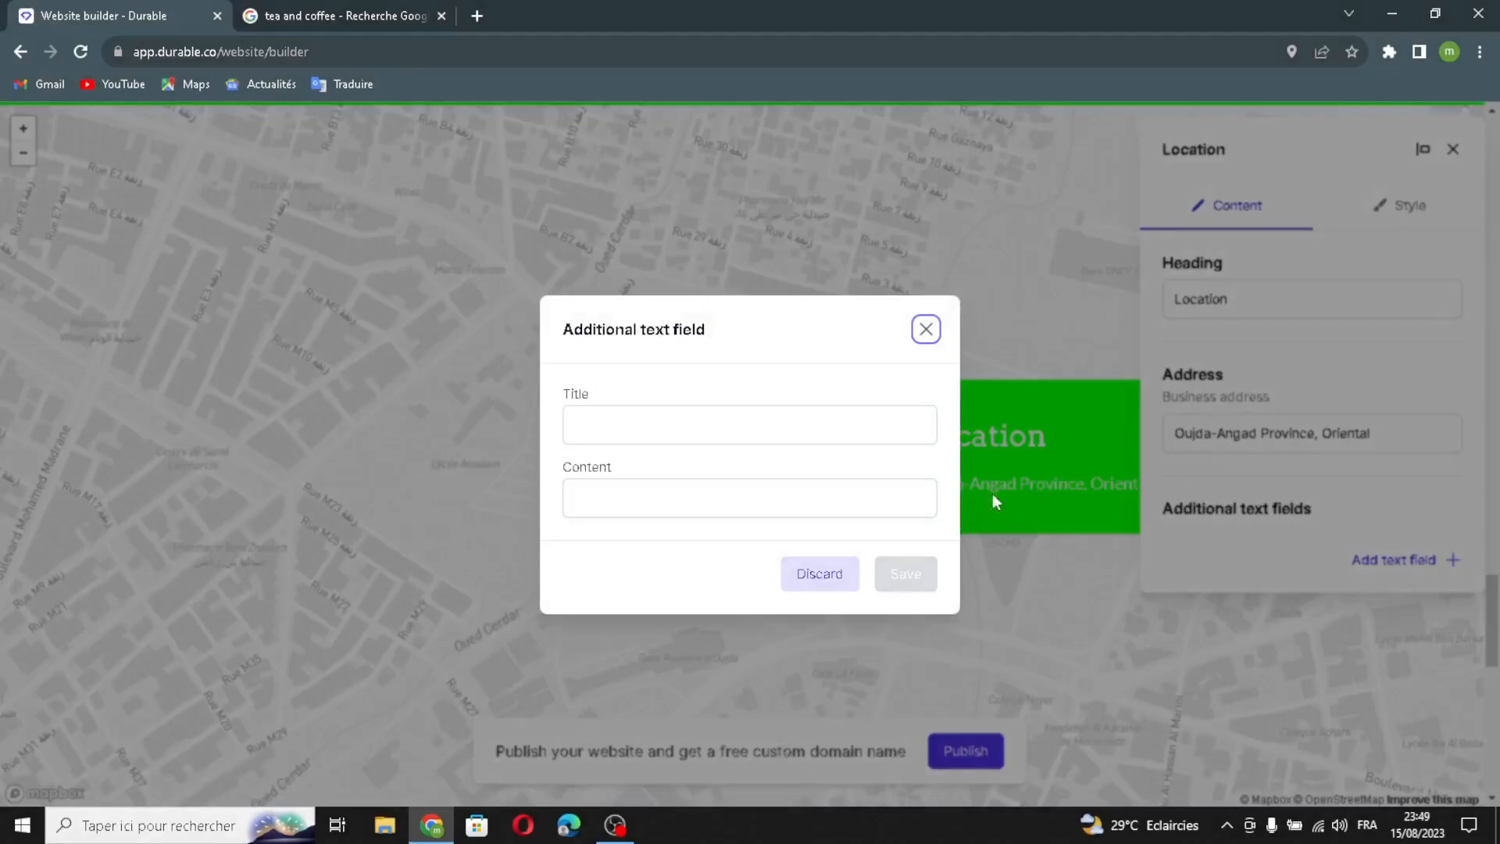
{"action": "left_click", "coordinate": [746, 427]}
{"action": "left_click", "coordinate": [589, 512]}
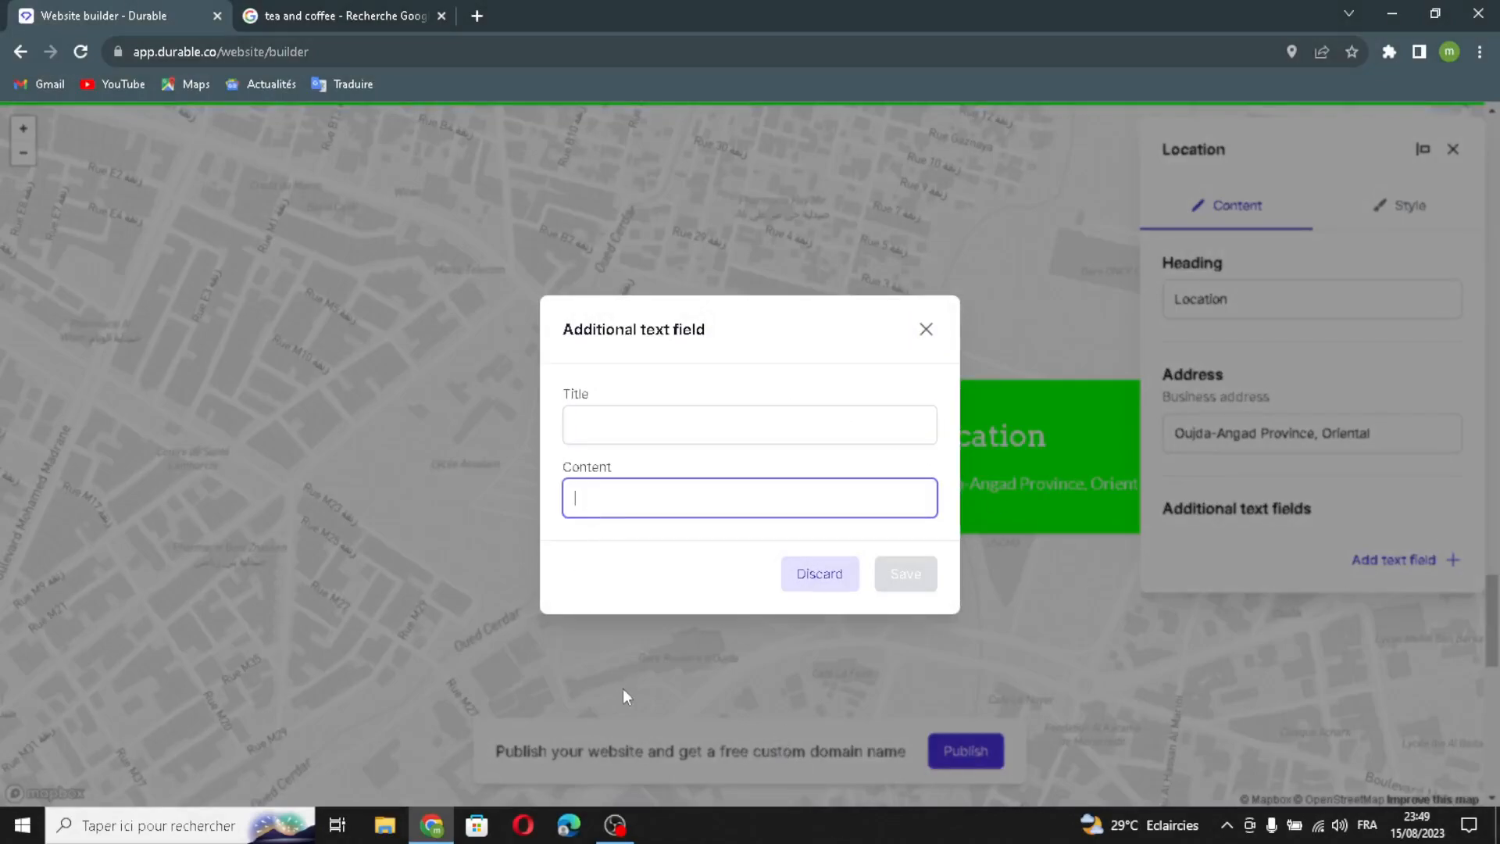
{"action": "left_click", "coordinate": [623, 431]}
{"action": "left_click", "coordinate": [632, 492]}
{"action": "left_click", "coordinate": [927, 329]}
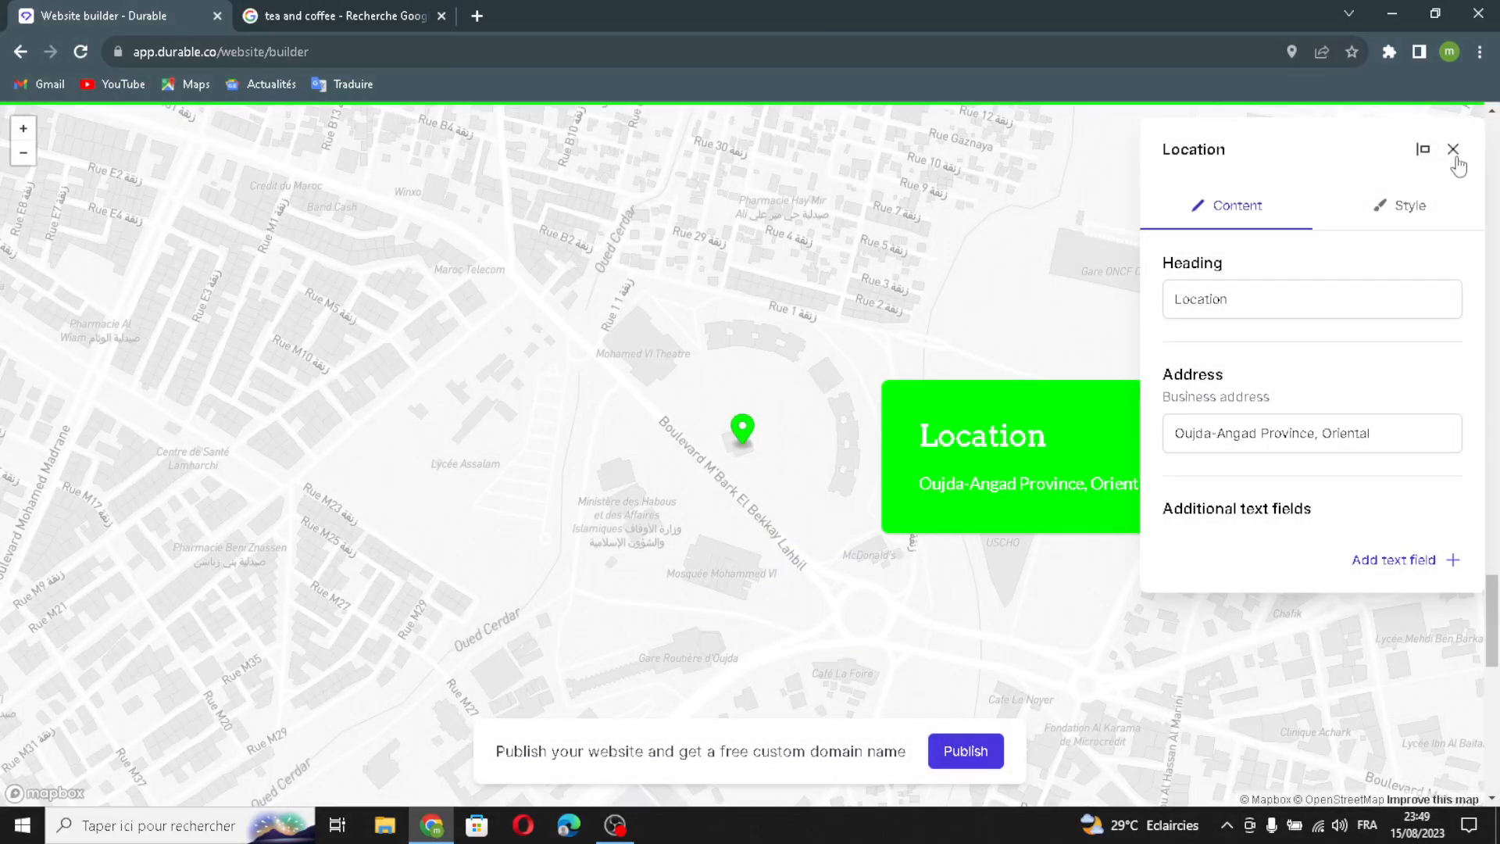
{"action": "left_click", "coordinate": [1453, 150]}
- Open the contact form section for editing and regenerate its heading and introductory text with AI
{"action": "scroll", "coordinate": [1015, 517], "scroll_direction": "down", "scroll_amount": 8}
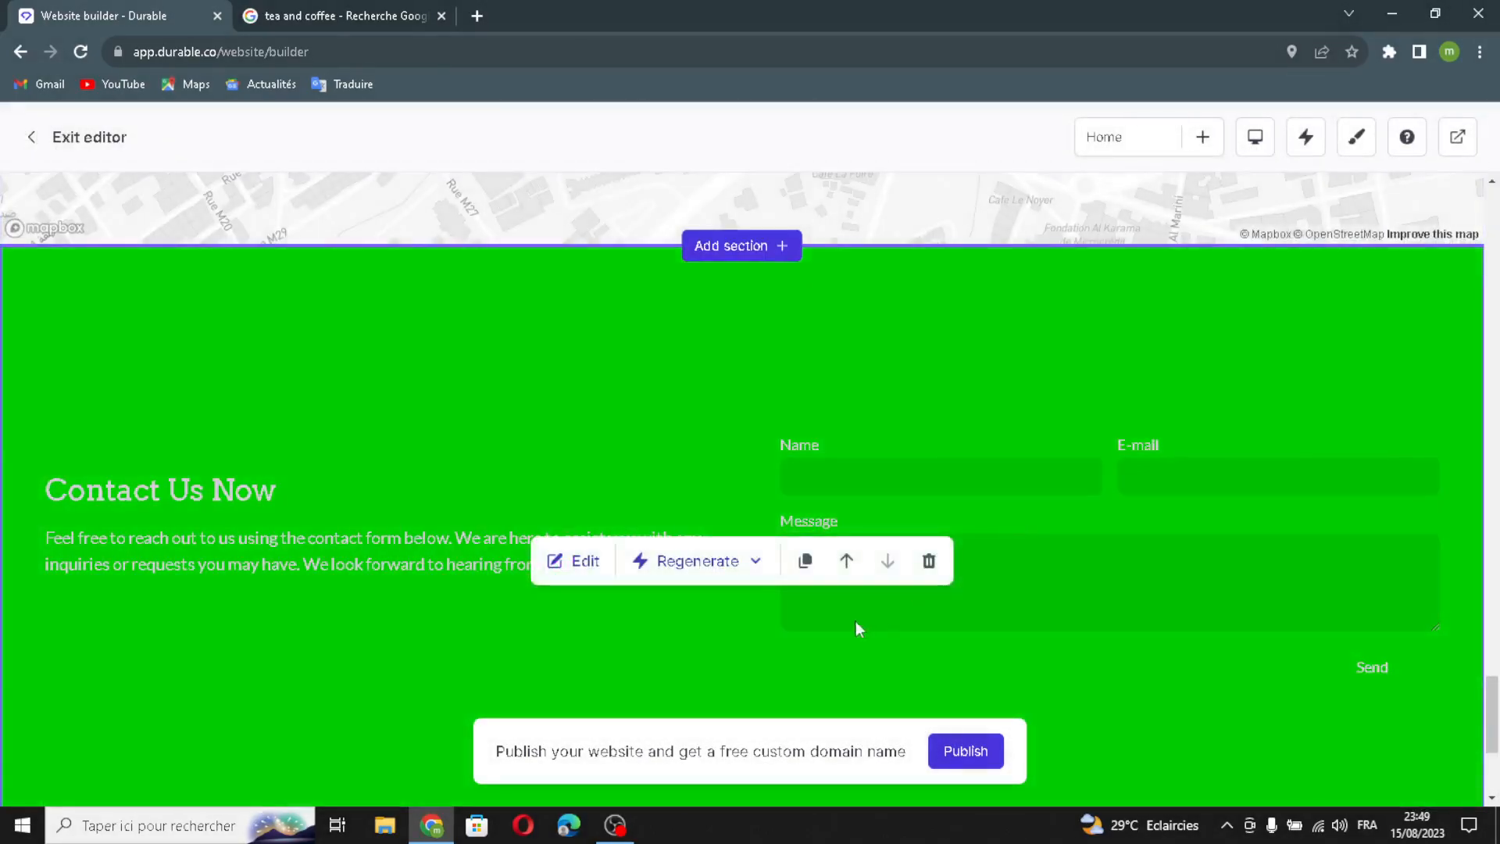
{"action": "left_click", "coordinate": [582, 563]}
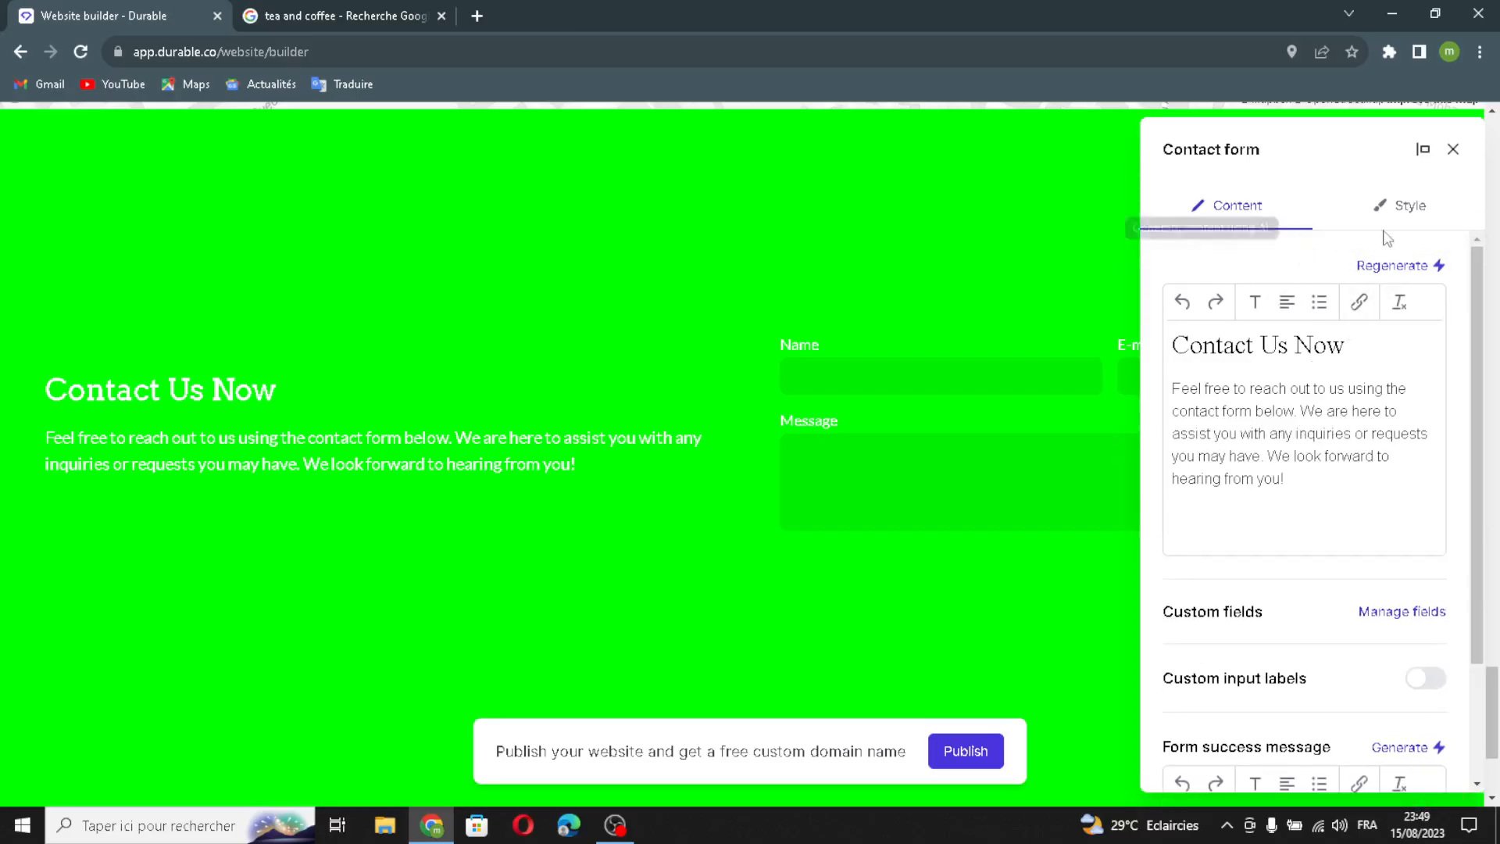
{"action": "left_click", "coordinate": [1394, 267]}
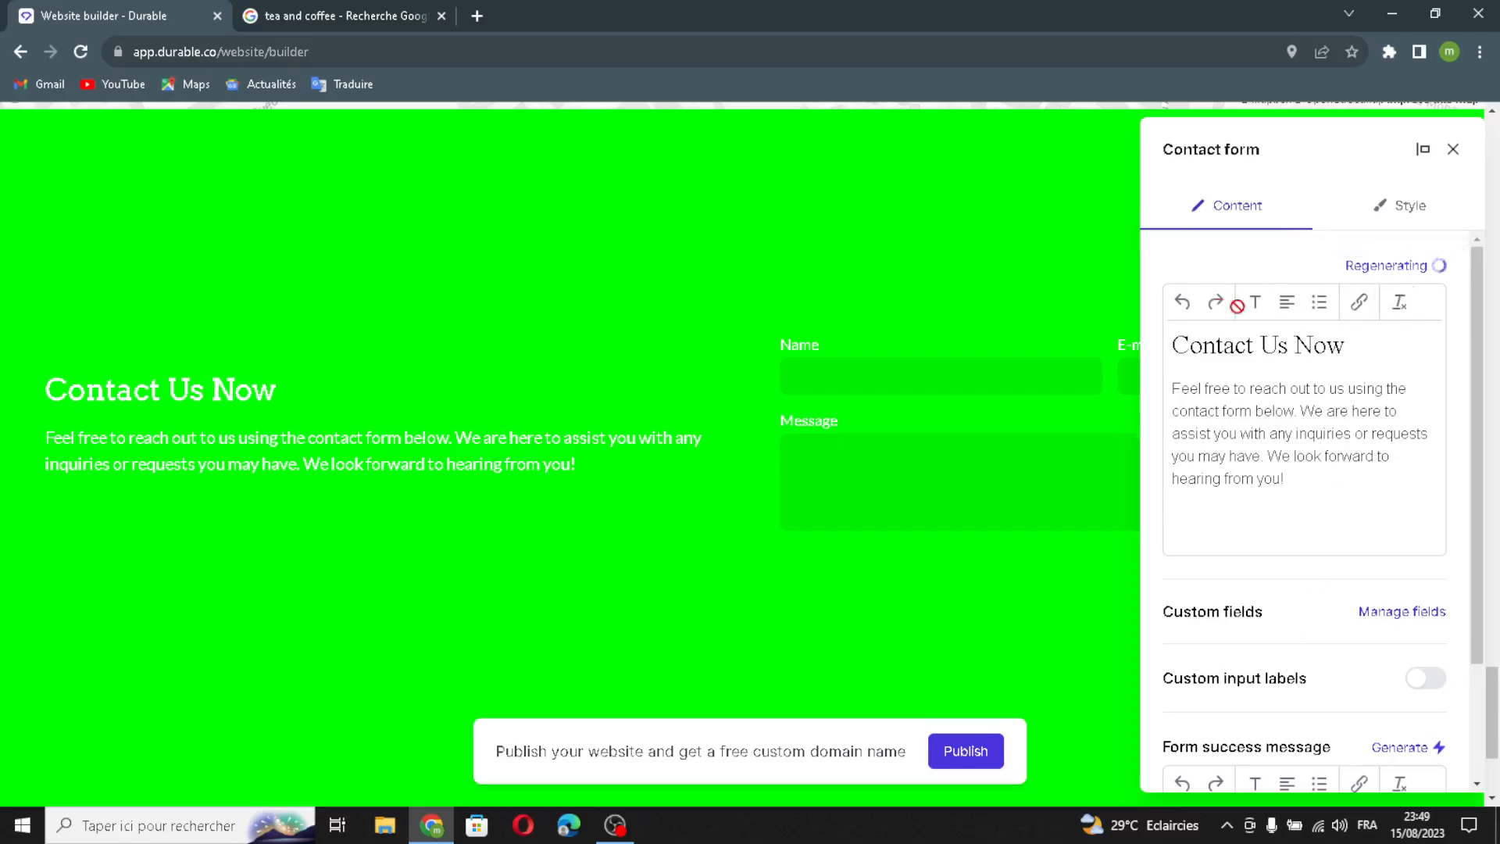
- Check the contact form's custom fields manager and enable custom input labels for the form
{"action": "scroll", "coordinate": [1398, 563], "scroll_direction": "down", "scroll_amount": 2}
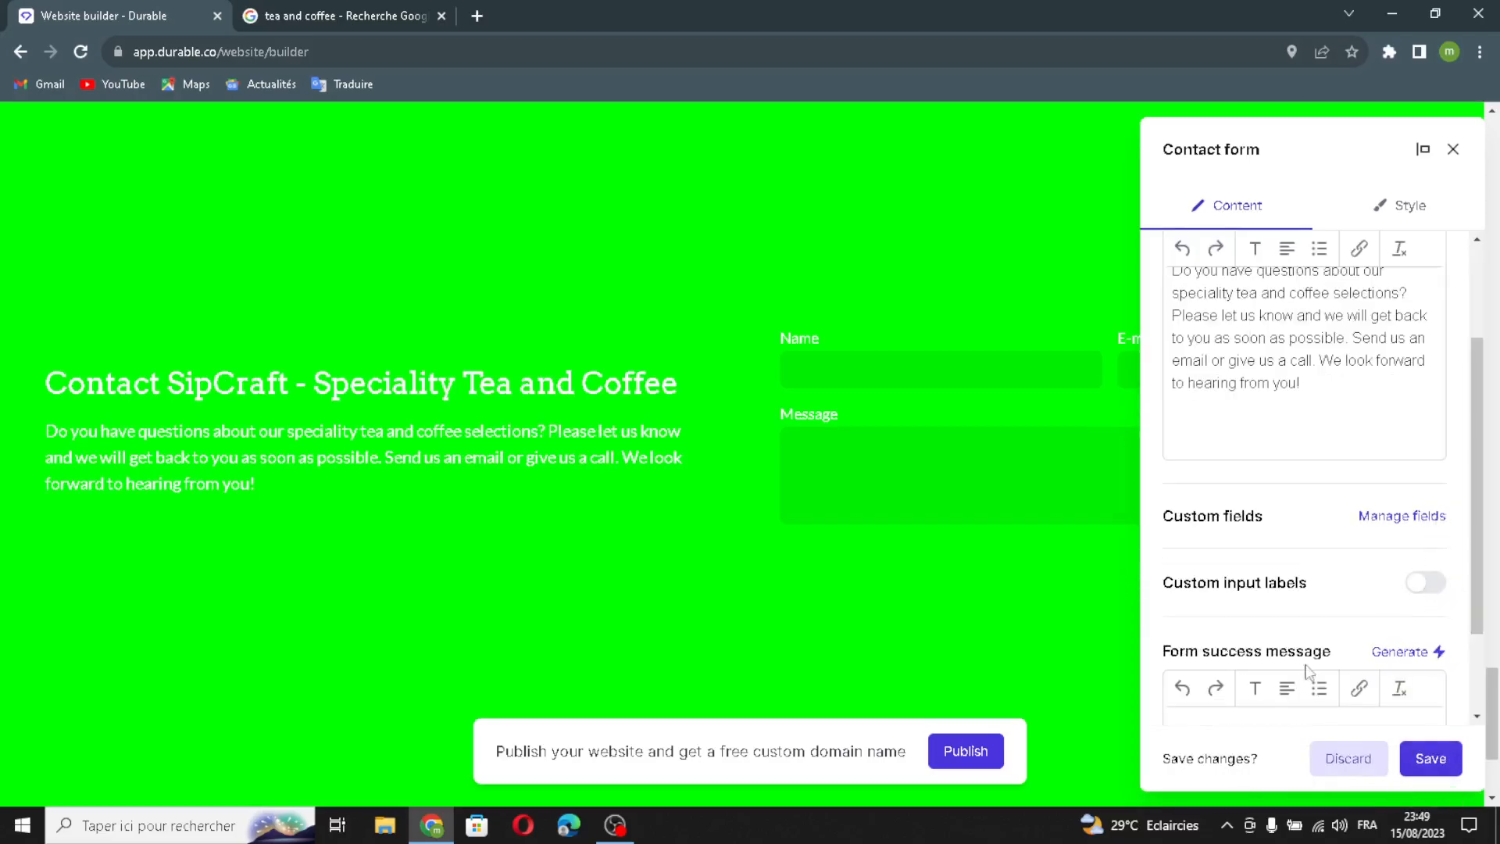
{"action": "left_click", "coordinate": [1430, 517]}
{"action": "left_click", "coordinate": [982, 234]}
{"action": "scroll", "coordinate": [1305, 700], "scroll_direction": "down", "scroll_amount": 1}
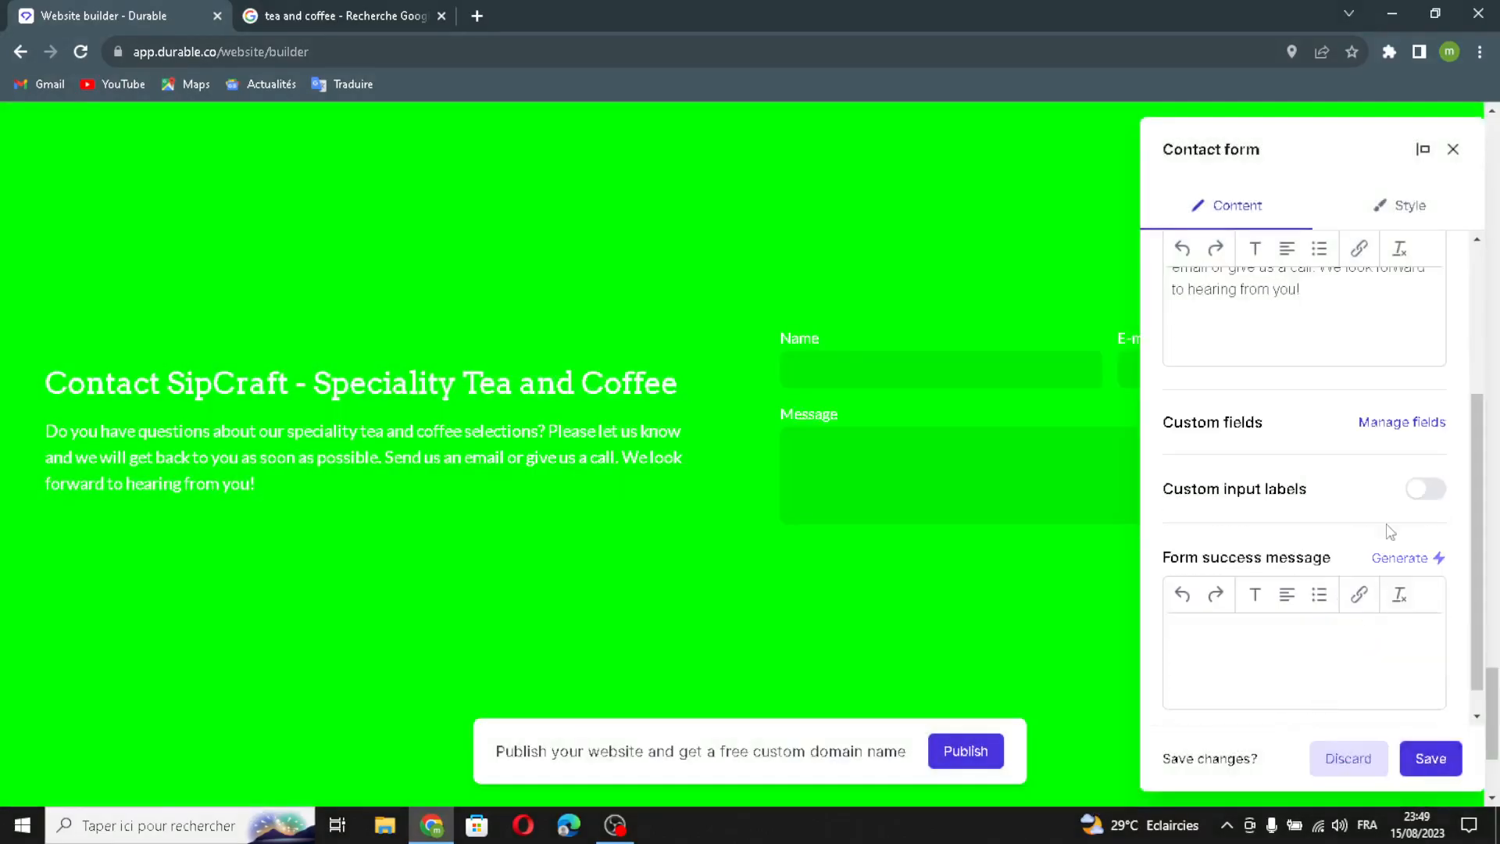
{"action": "left_click", "coordinate": [1420, 491]}
{"action": "scroll", "coordinate": [1305, 662], "scroll_direction": "down", "scroll_amount": 7}
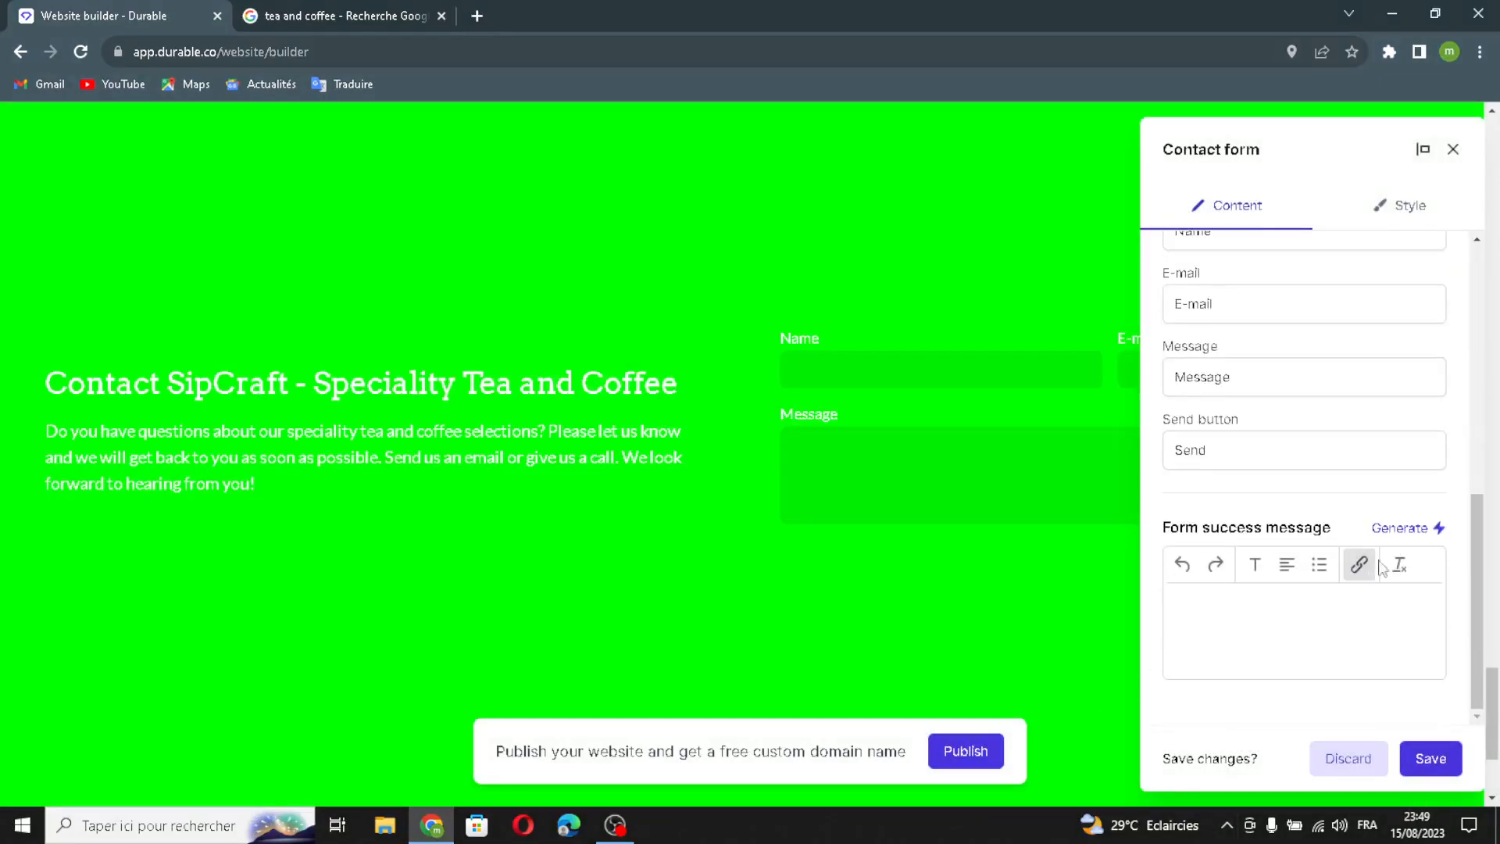
- Generate the contact form's success message with AI and save the section
{"action": "left_click", "coordinate": [1400, 528]}
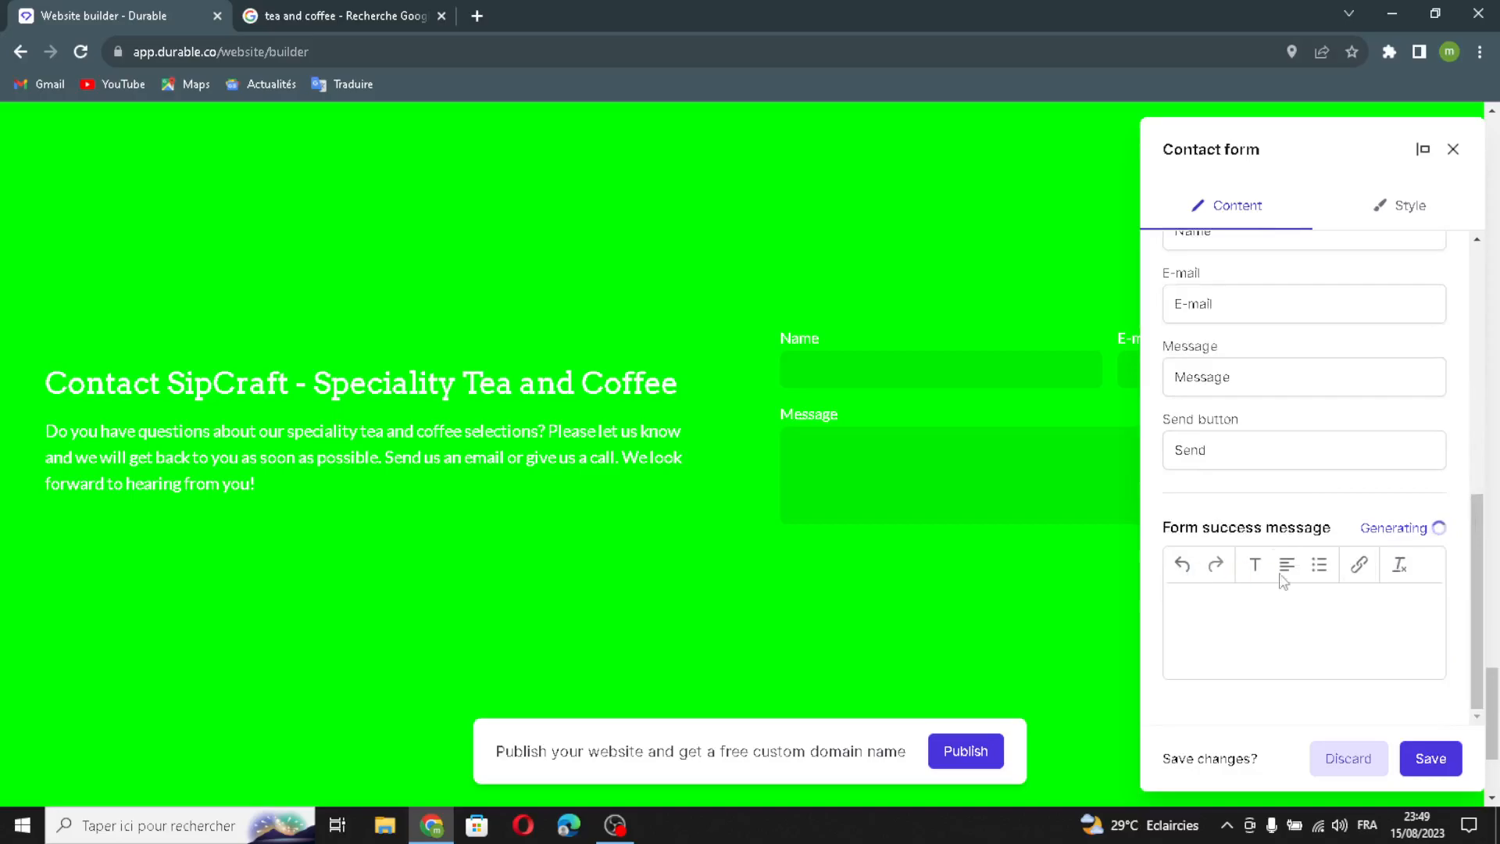
{"action": "scroll", "coordinate": [1350, 647], "scroll_direction": "down", "scroll_amount": 6}
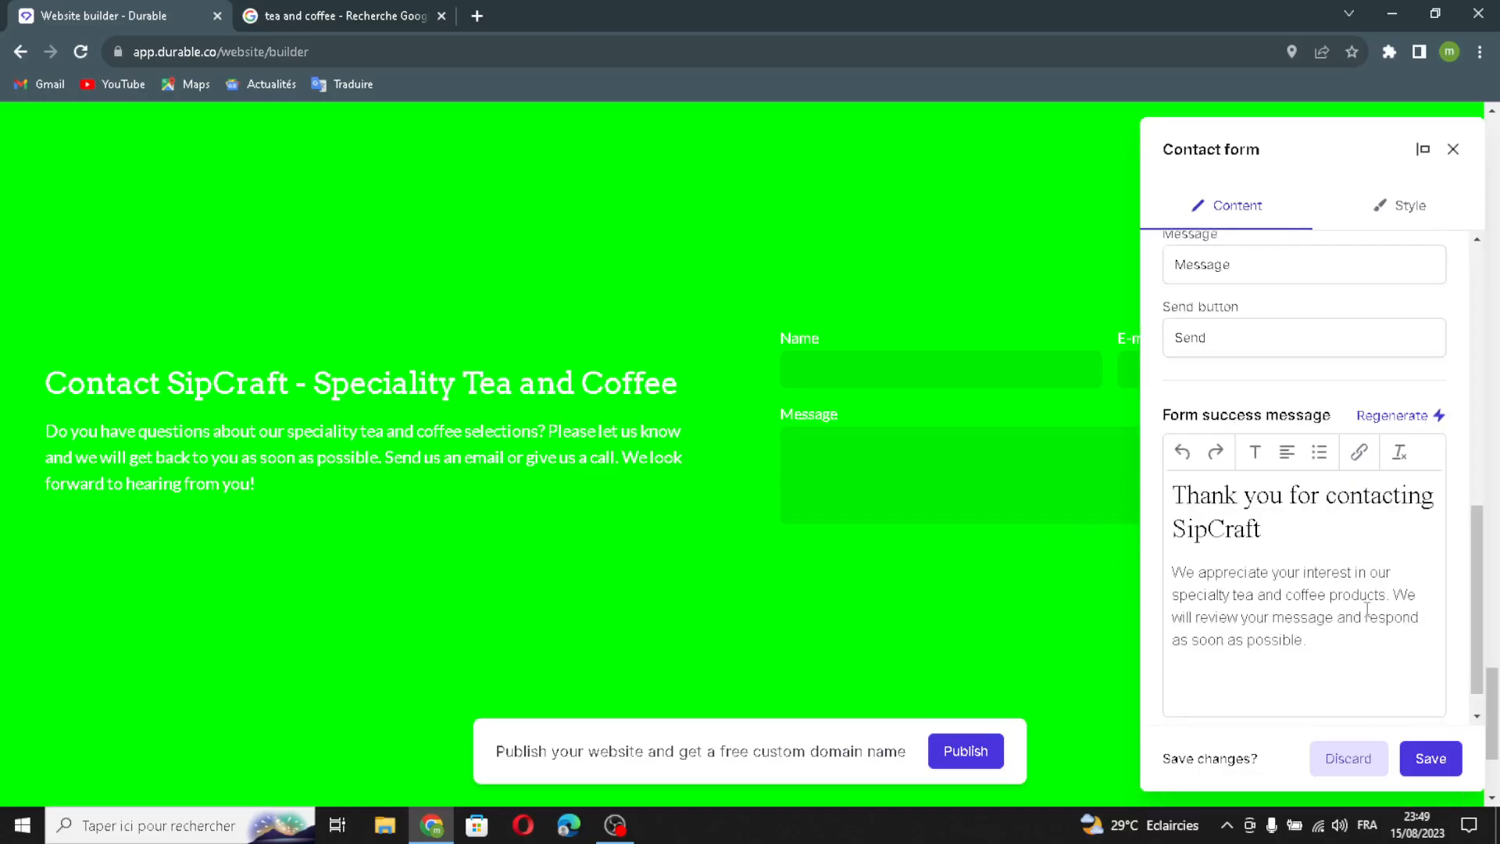
{"action": "left_click", "coordinate": [1430, 758]}
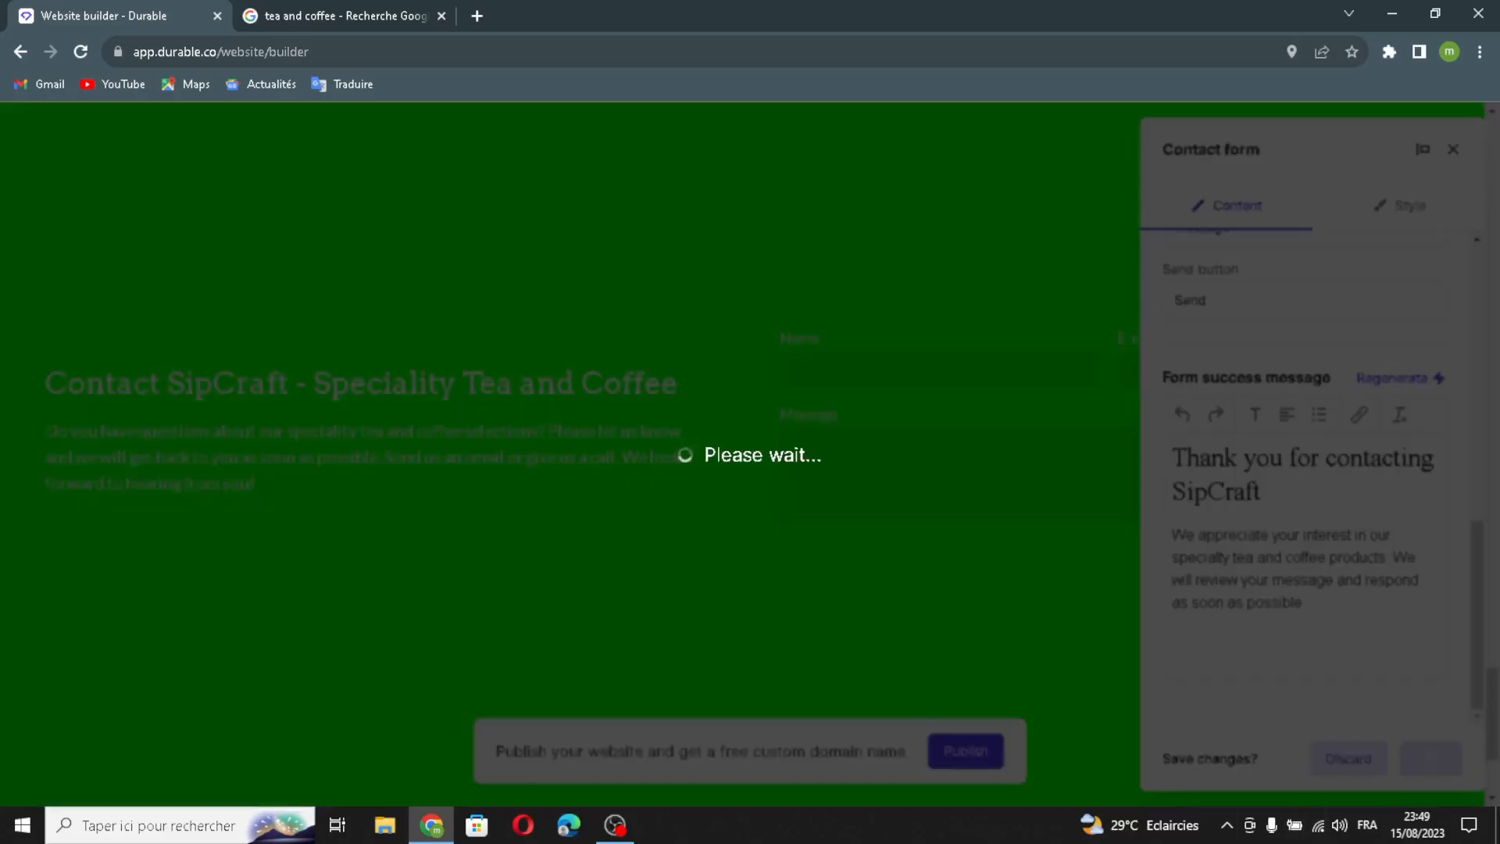
- Open the footer for editing and enable replacing the company name with a logo
{"action": "scroll", "coordinate": [675, 556], "scroll_direction": "down", "scroll_amount": 3}
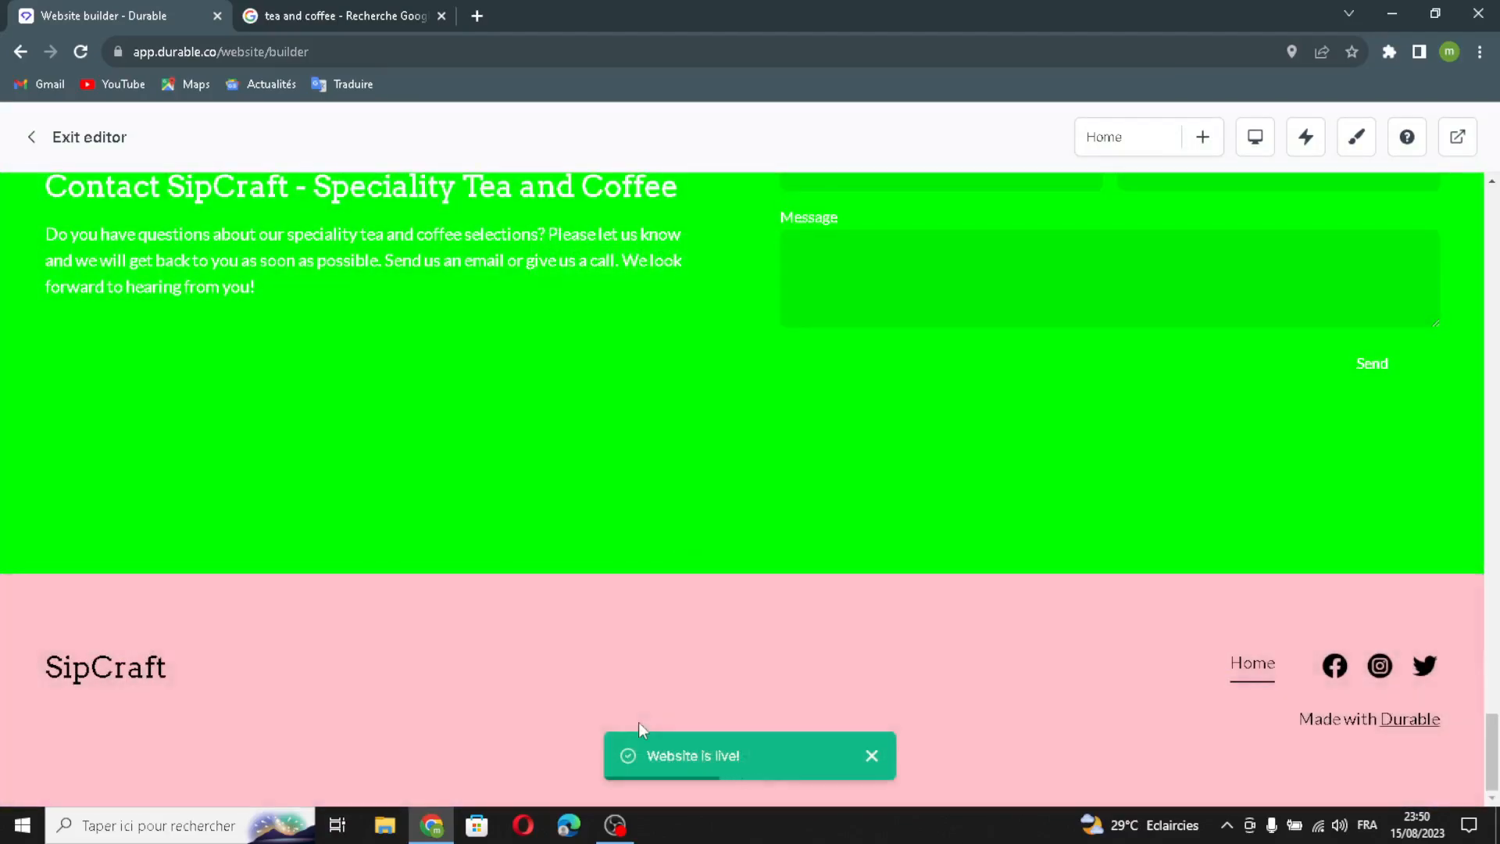
{"action": "left_click", "coordinate": [763, 689]}
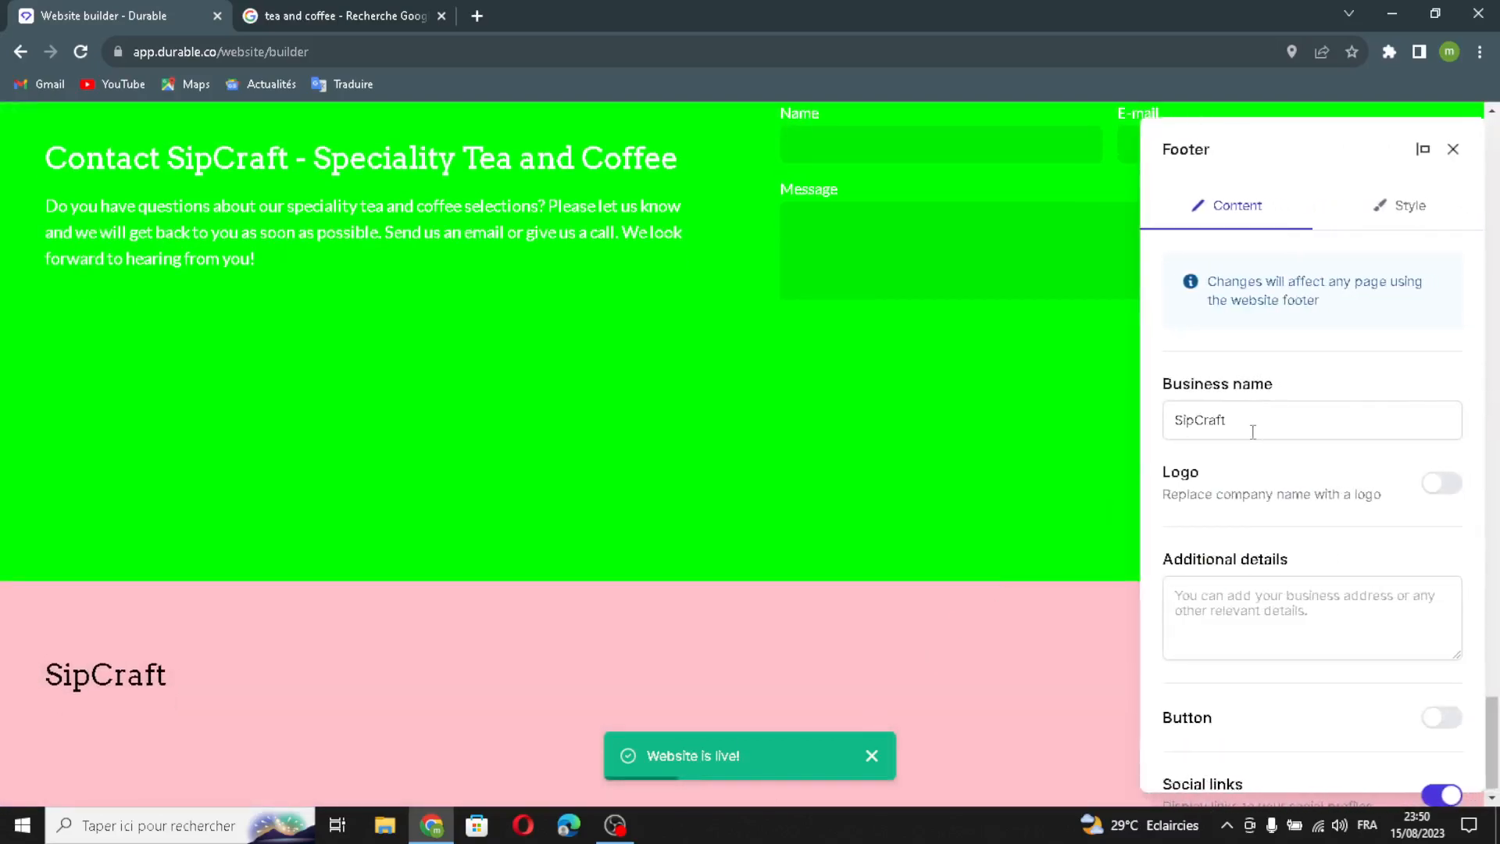
{"action": "left_click_drag", "start_coordinate": [1228, 466], "coordinate": [1266, 422]}
{"action": "left_click", "coordinate": [1271, 422]}
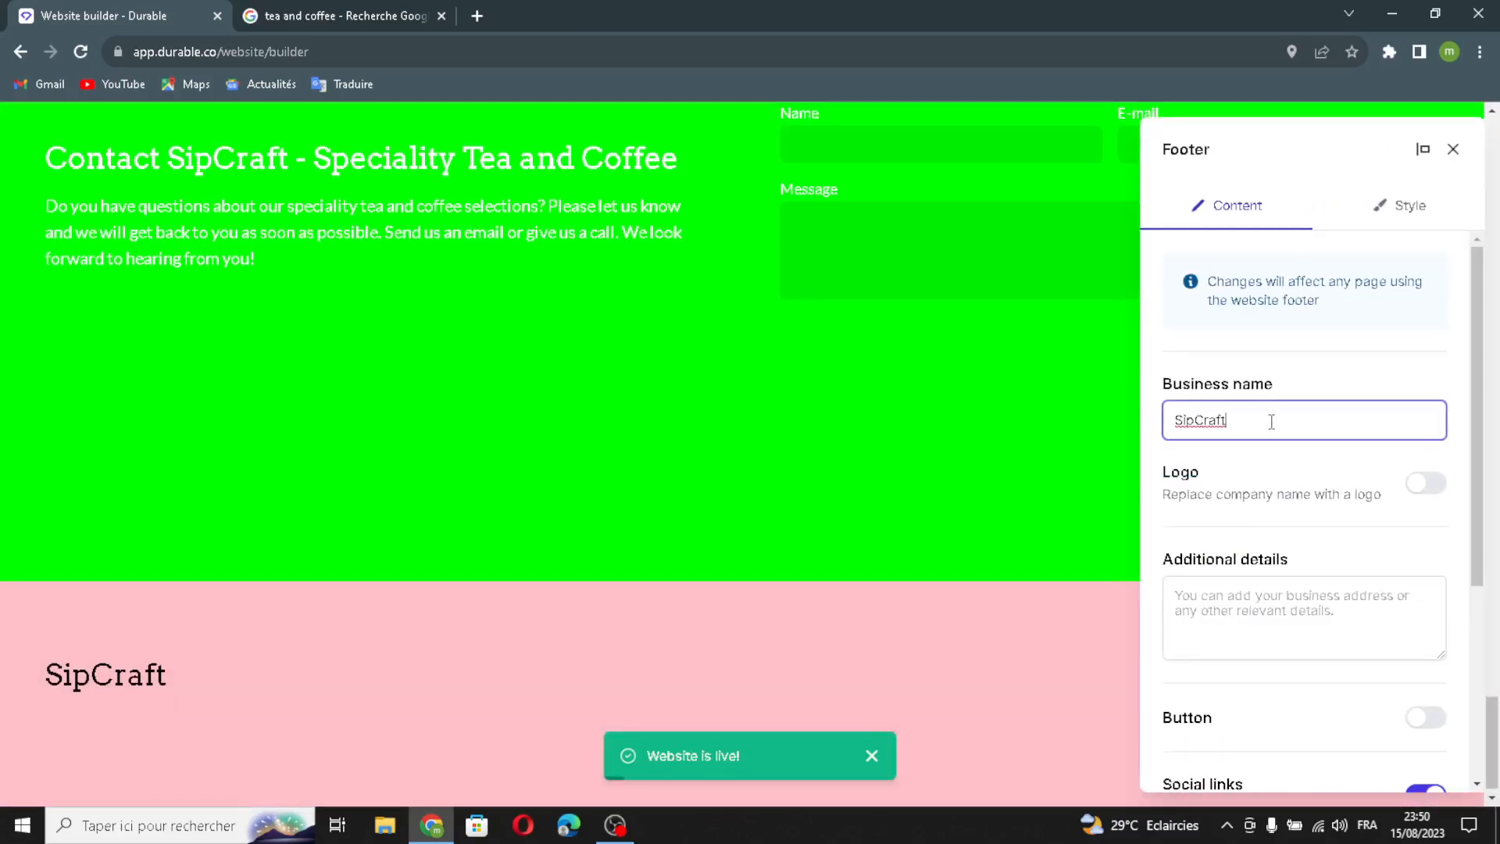
{"action": "double_click", "coordinate": [1224, 422]}
{"action": "left_click", "coordinate": [1426, 483]}
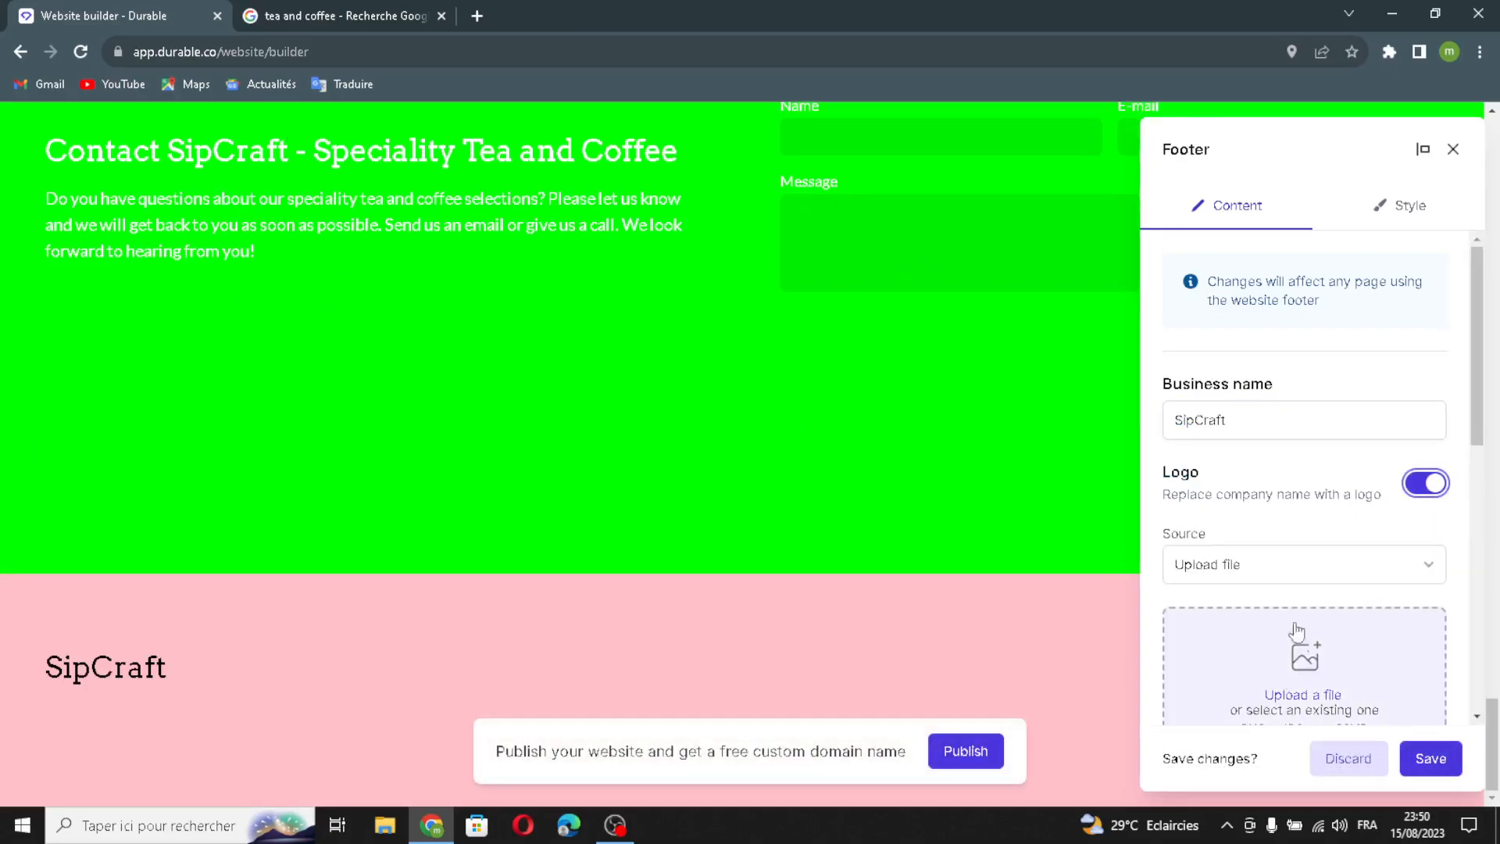
{"action": "scroll", "coordinate": [1300, 593], "scroll_direction": "down", "scroll_amount": 2}
{"action": "scroll", "coordinate": [1189, 609], "scroll_direction": "down", "scroll_amount": 2}
- Enable a button in the footer and go through its label and external link fields
{"action": "left_click", "coordinate": [1333, 479]}
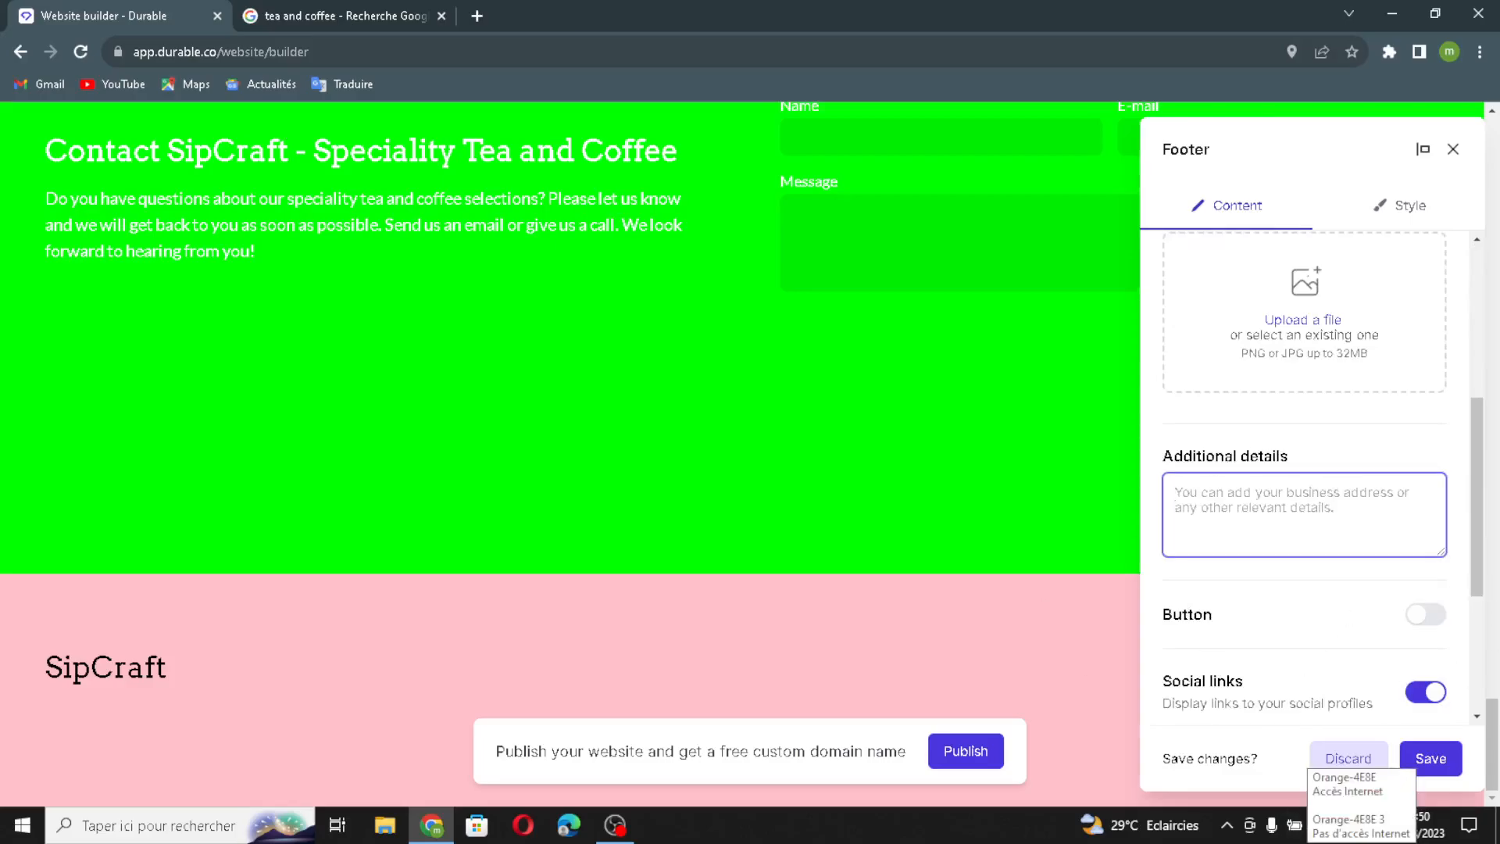
{"action": "scroll", "coordinate": [1356, 596], "scroll_direction": "down", "scroll_amount": 2}
{"action": "left_click", "coordinate": [1426, 427]}
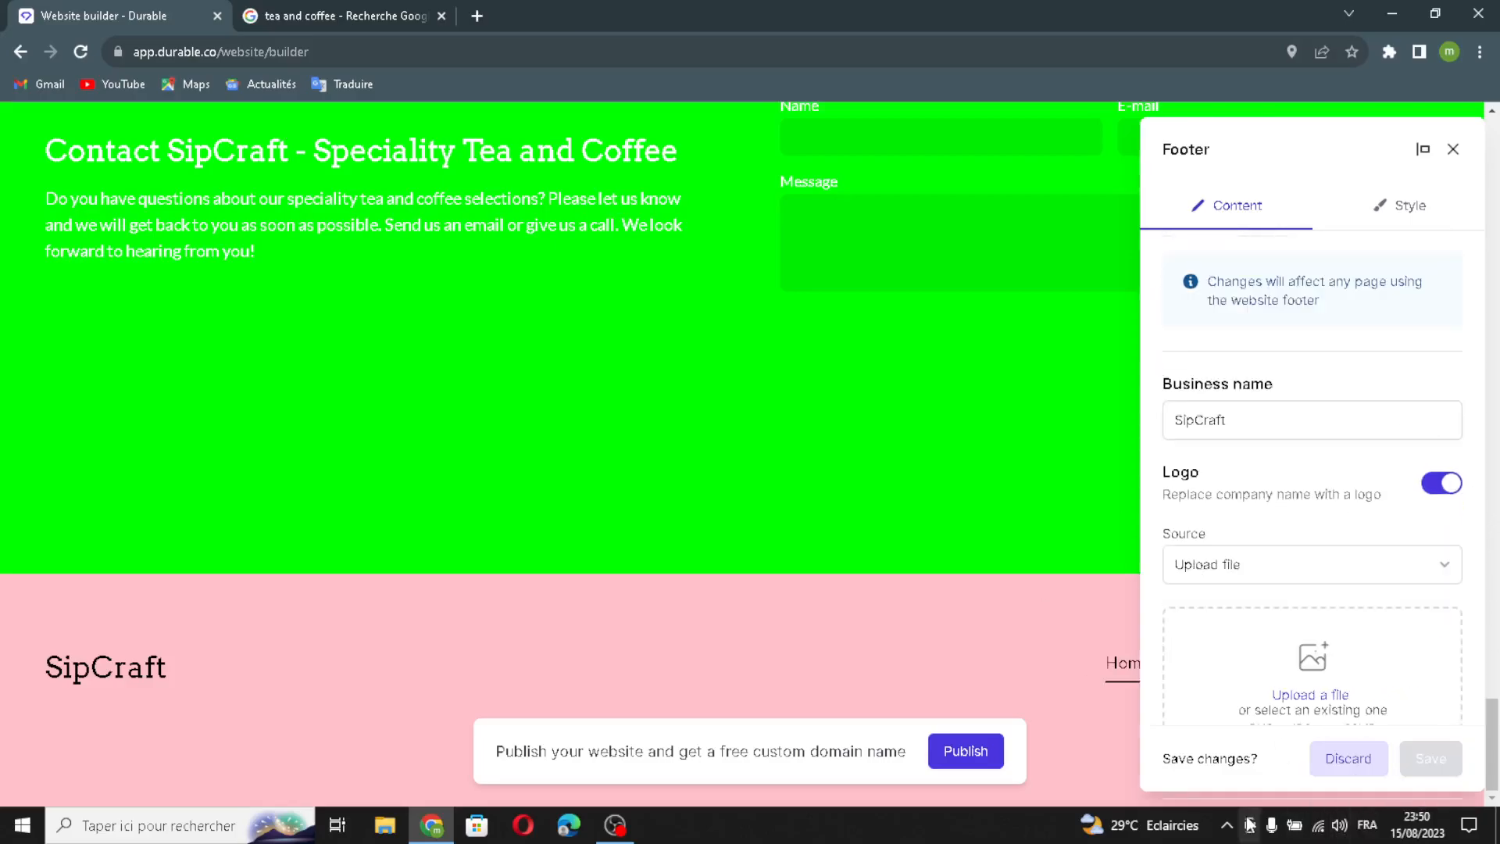
{"action": "left_click", "coordinate": [1272, 304]}
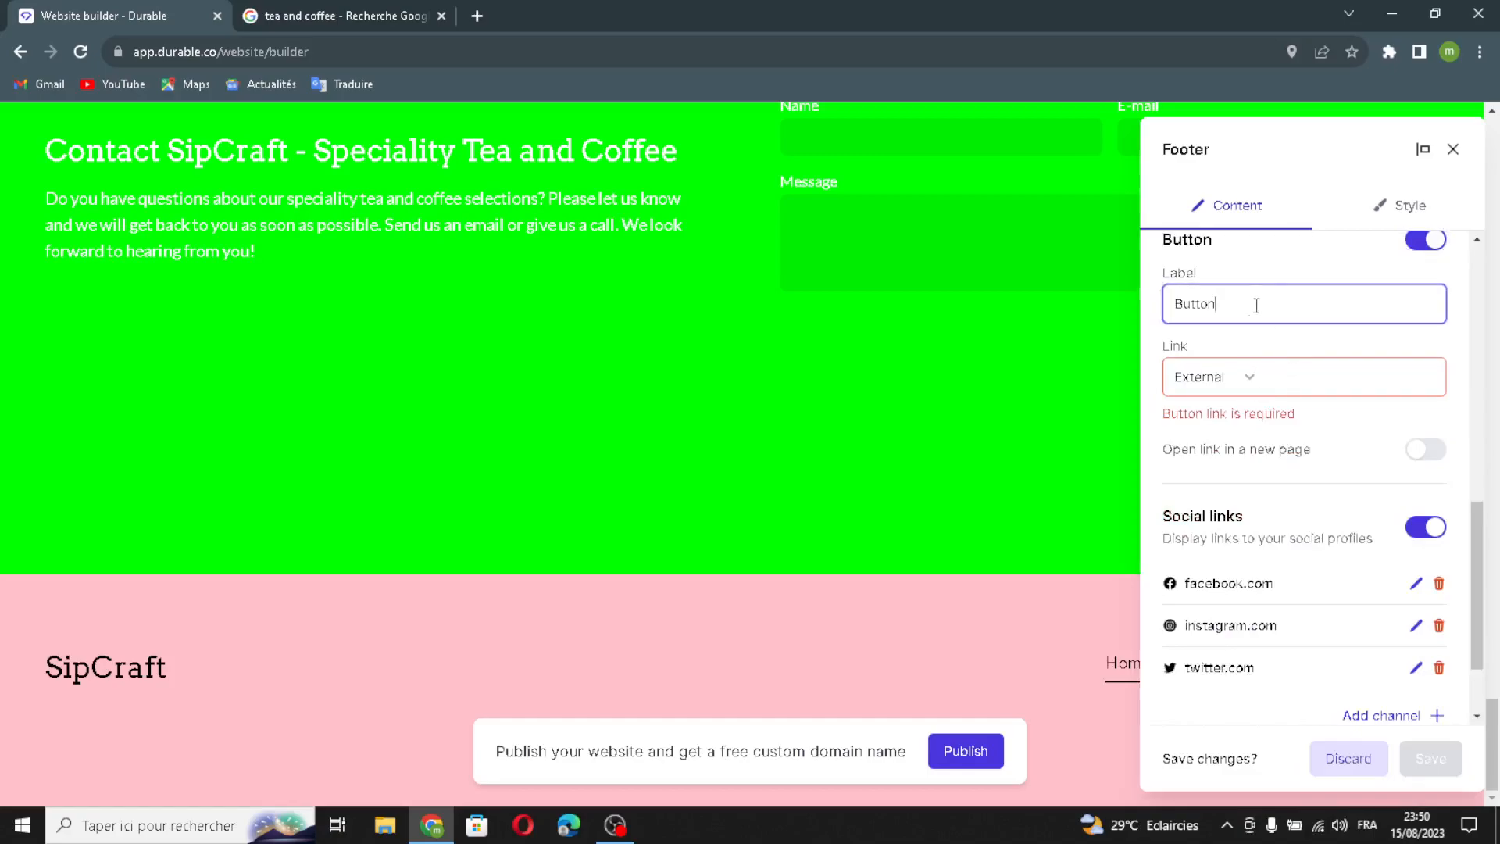
{"action": "left_click", "coordinate": [1316, 374]}
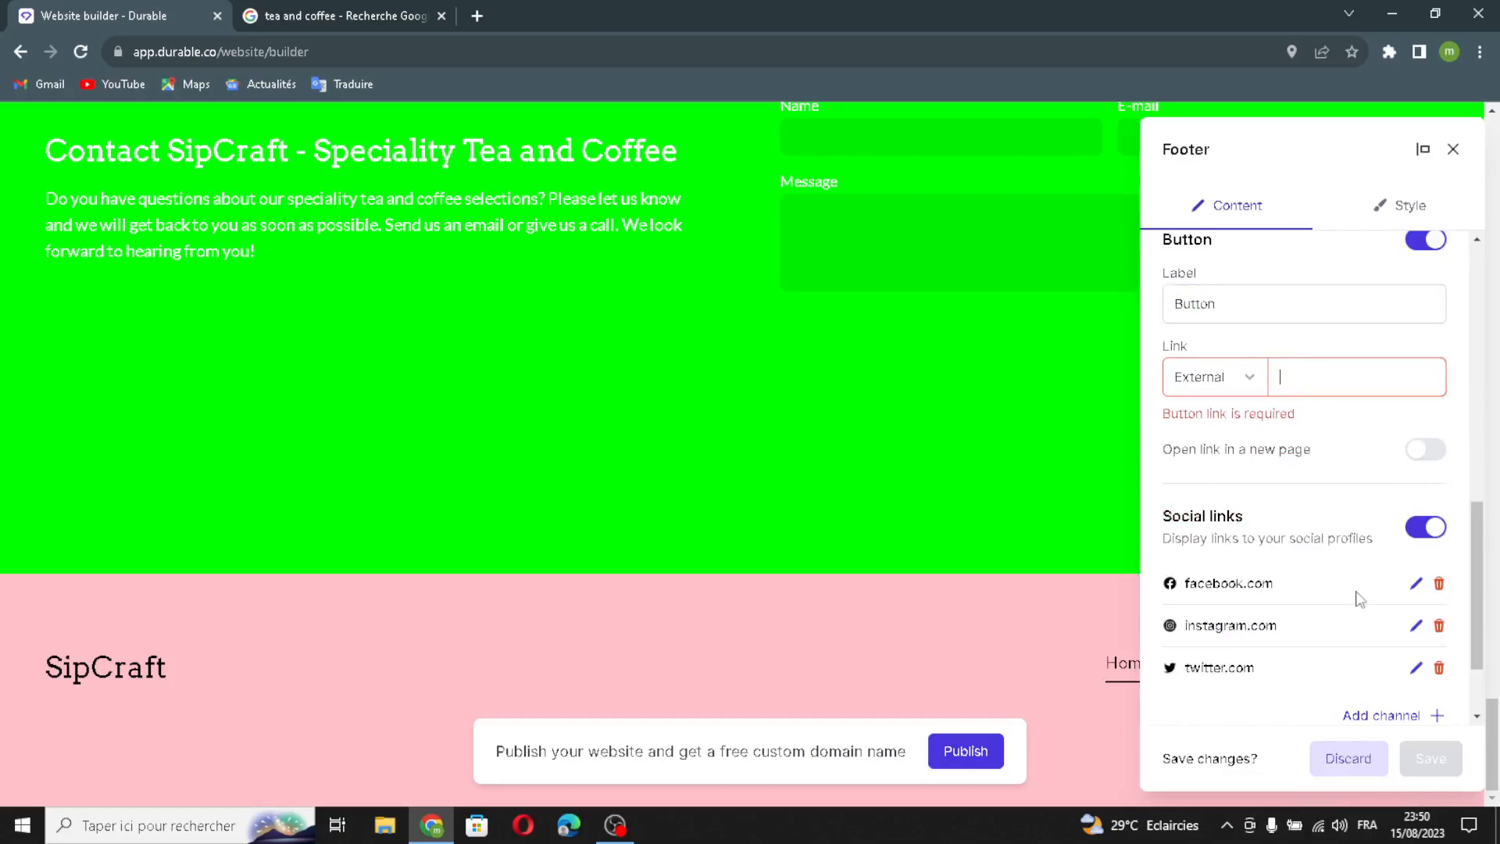
- Inspect the type and link fields of a new footer social channel, close it without adding one, and leave the footer editor
{"action": "scroll", "coordinate": [1359, 598], "scroll_direction": "down", "scroll_amount": 2}
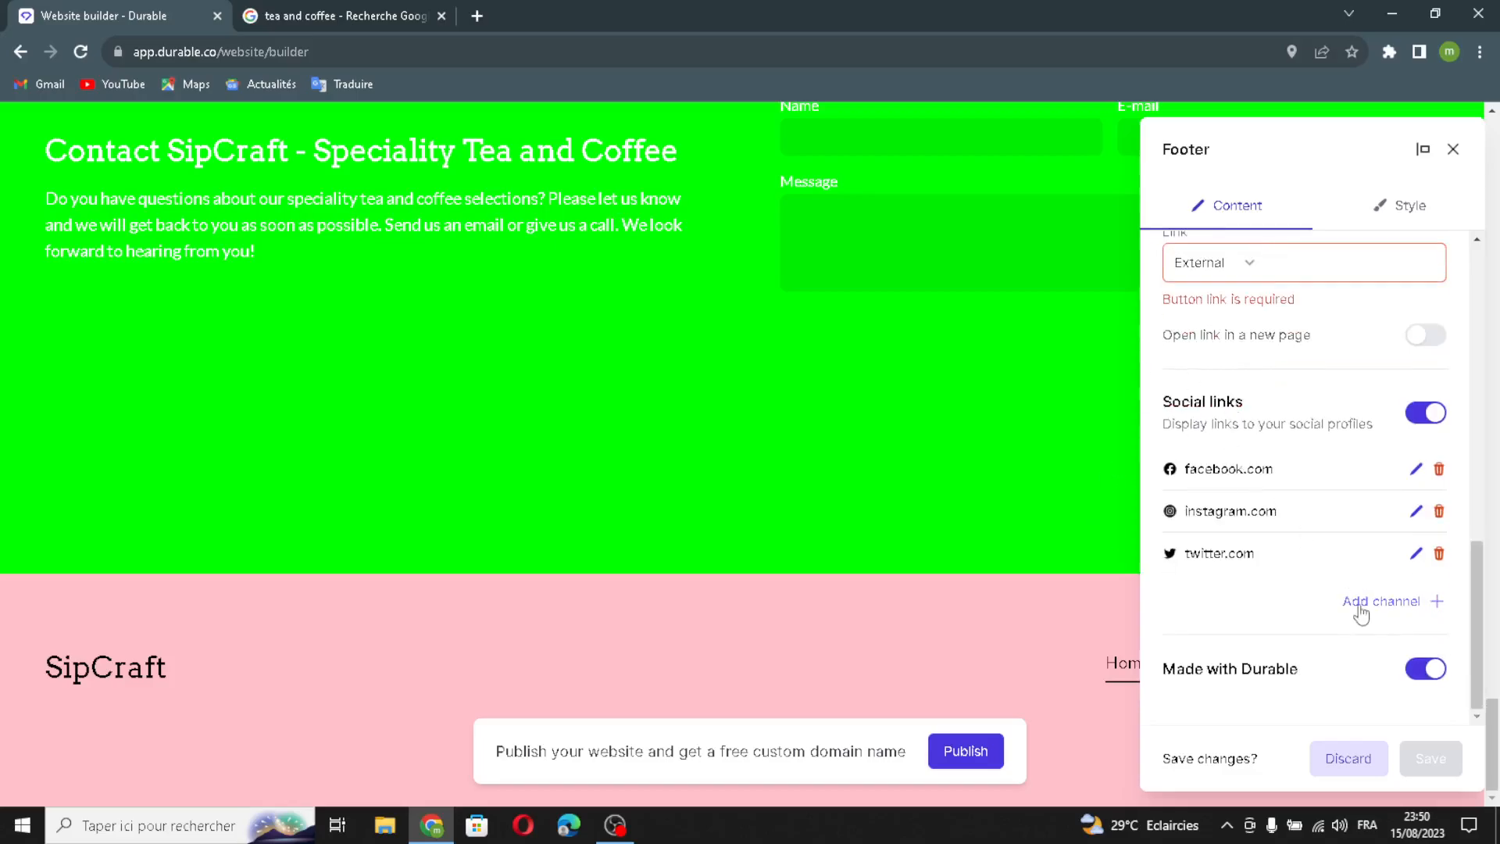
{"action": "left_click", "coordinate": [1360, 603]}
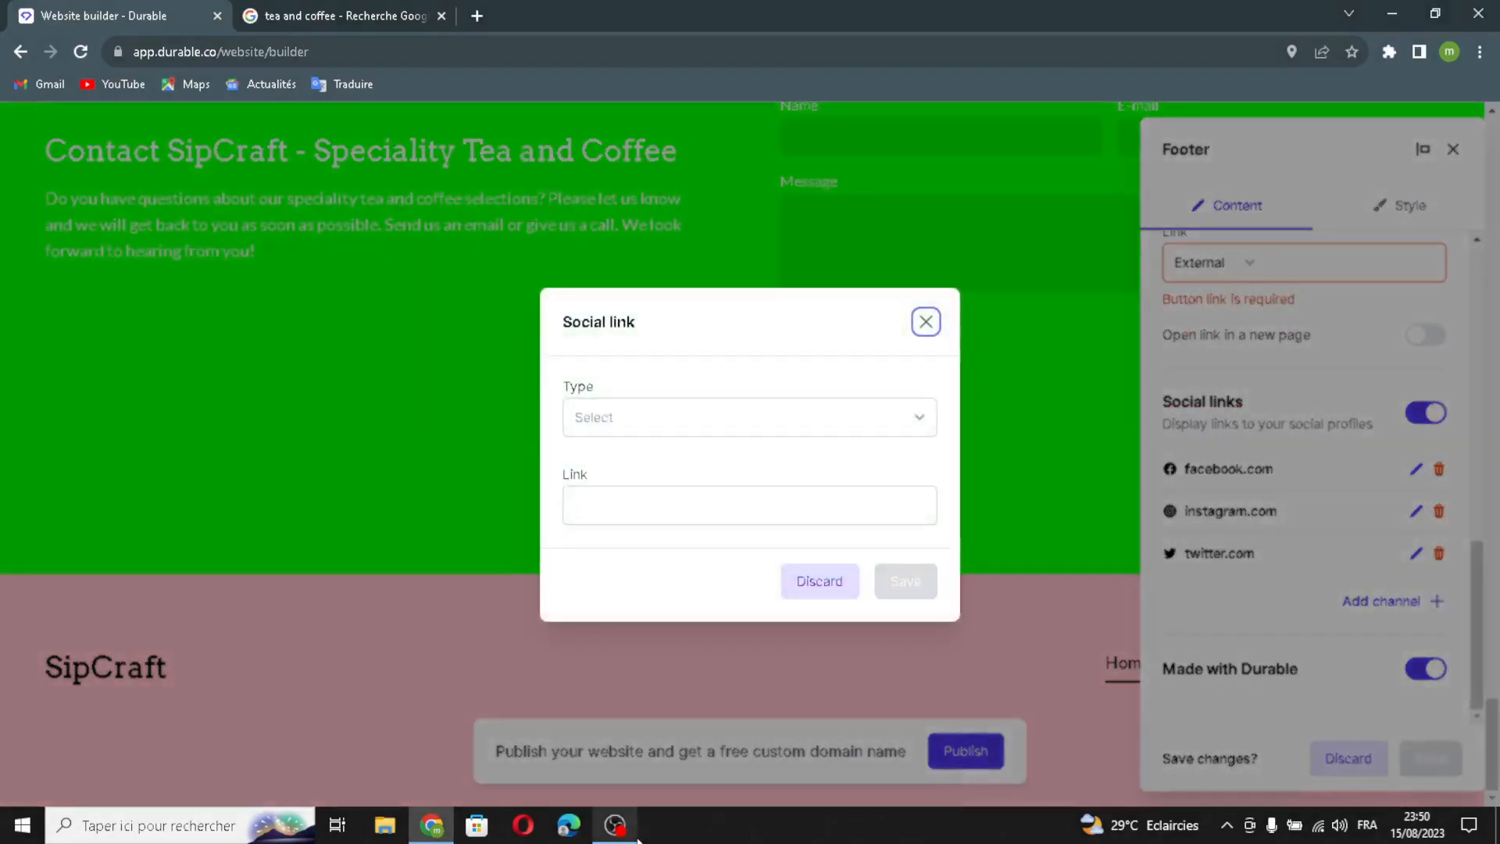
{"action": "left_click", "coordinate": [659, 426]}
{"action": "left_click", "coordinate": [639, 425]}
{"action": "left_click", "coordinate": [664, 516]}
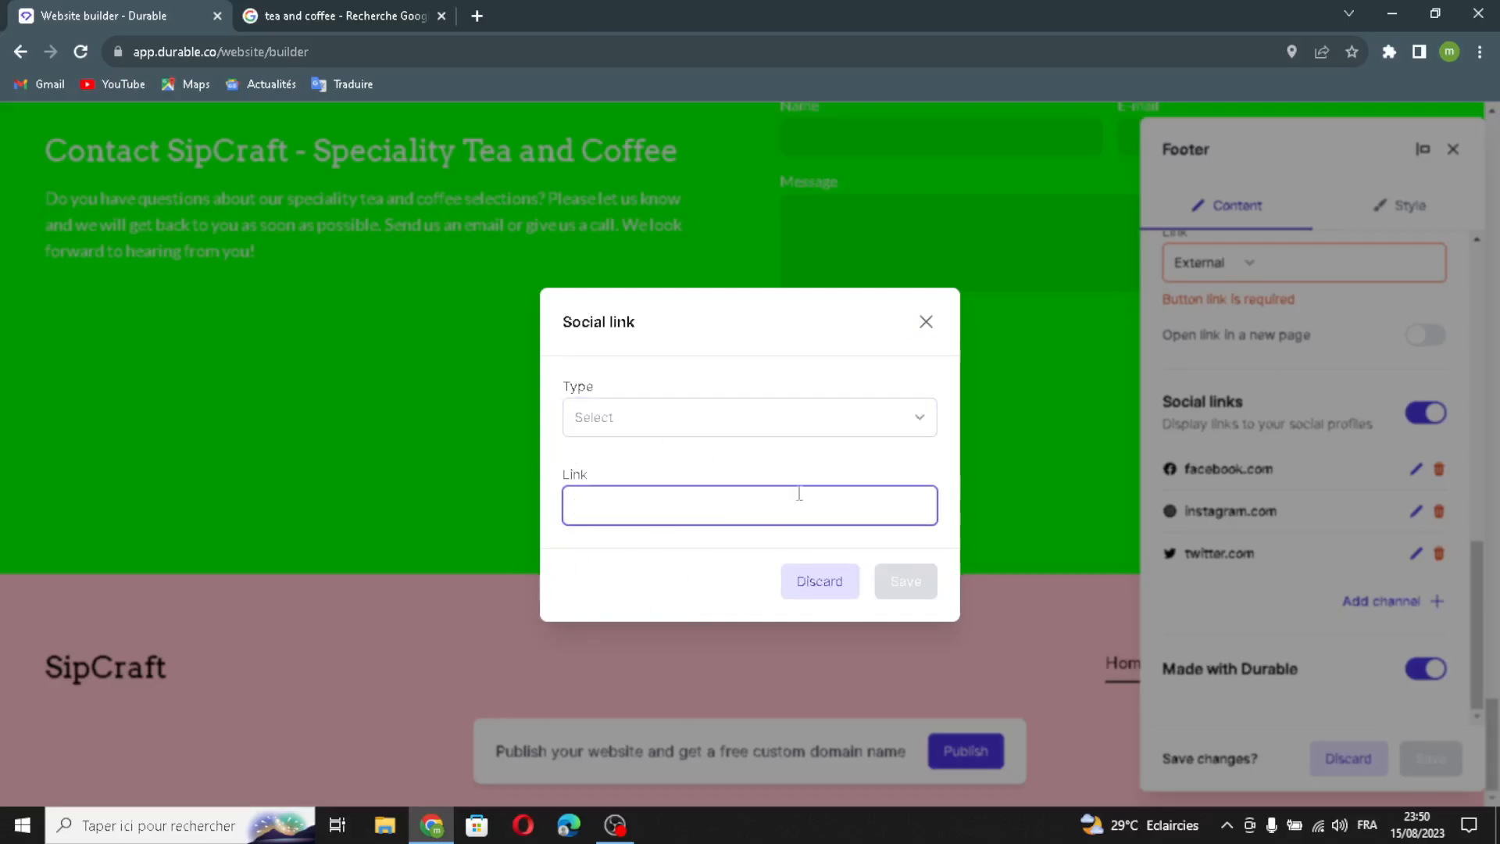
{"action": "left_click", "coordinate": [925, 322]}
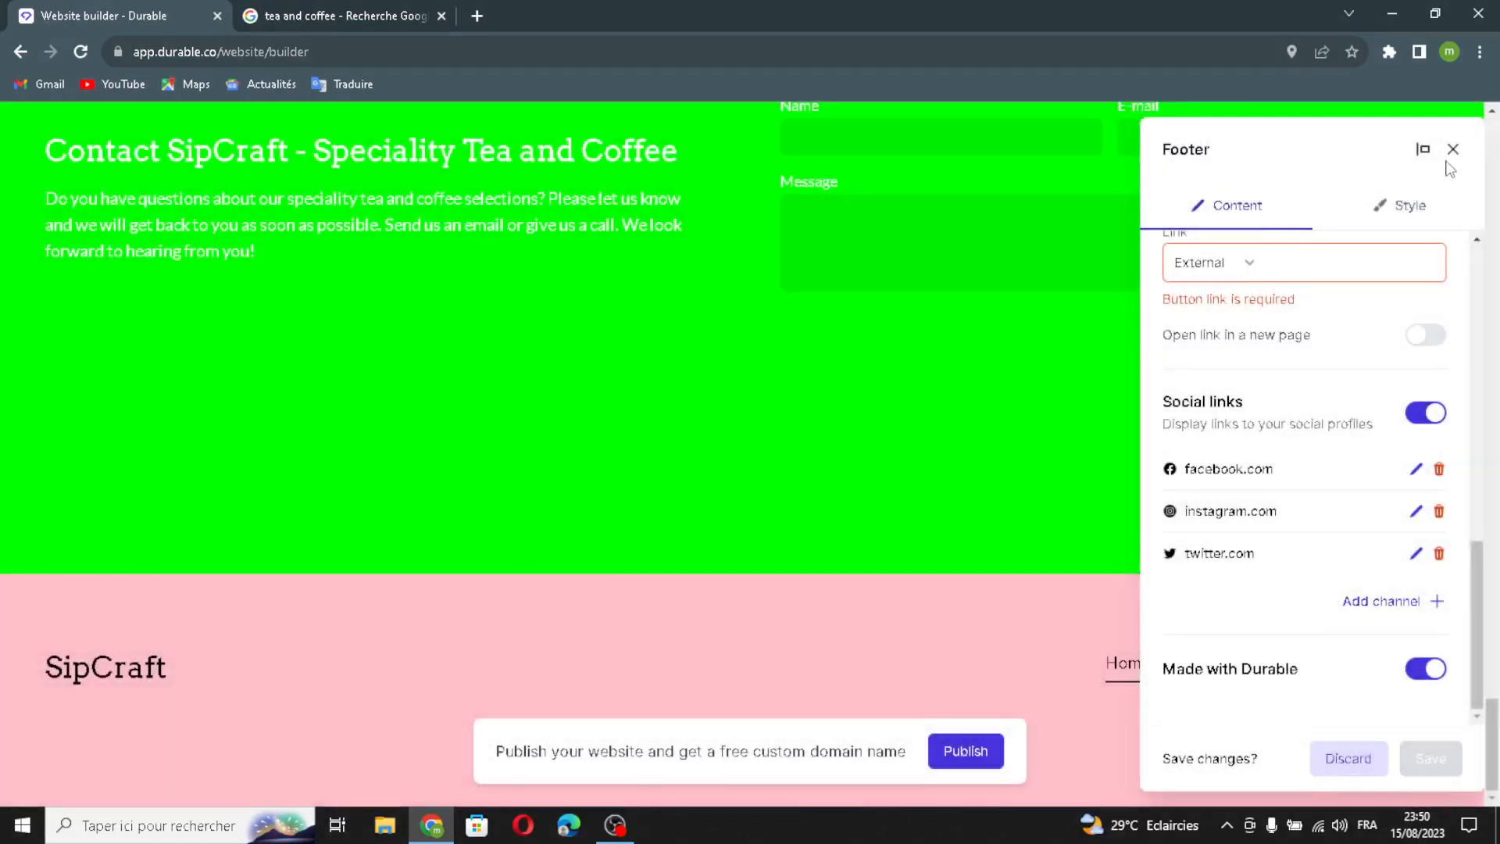
{"action": "left_click", "coordinate": [1452, 149]}
{"action": "left_click", "coordinate": [929, 515]}
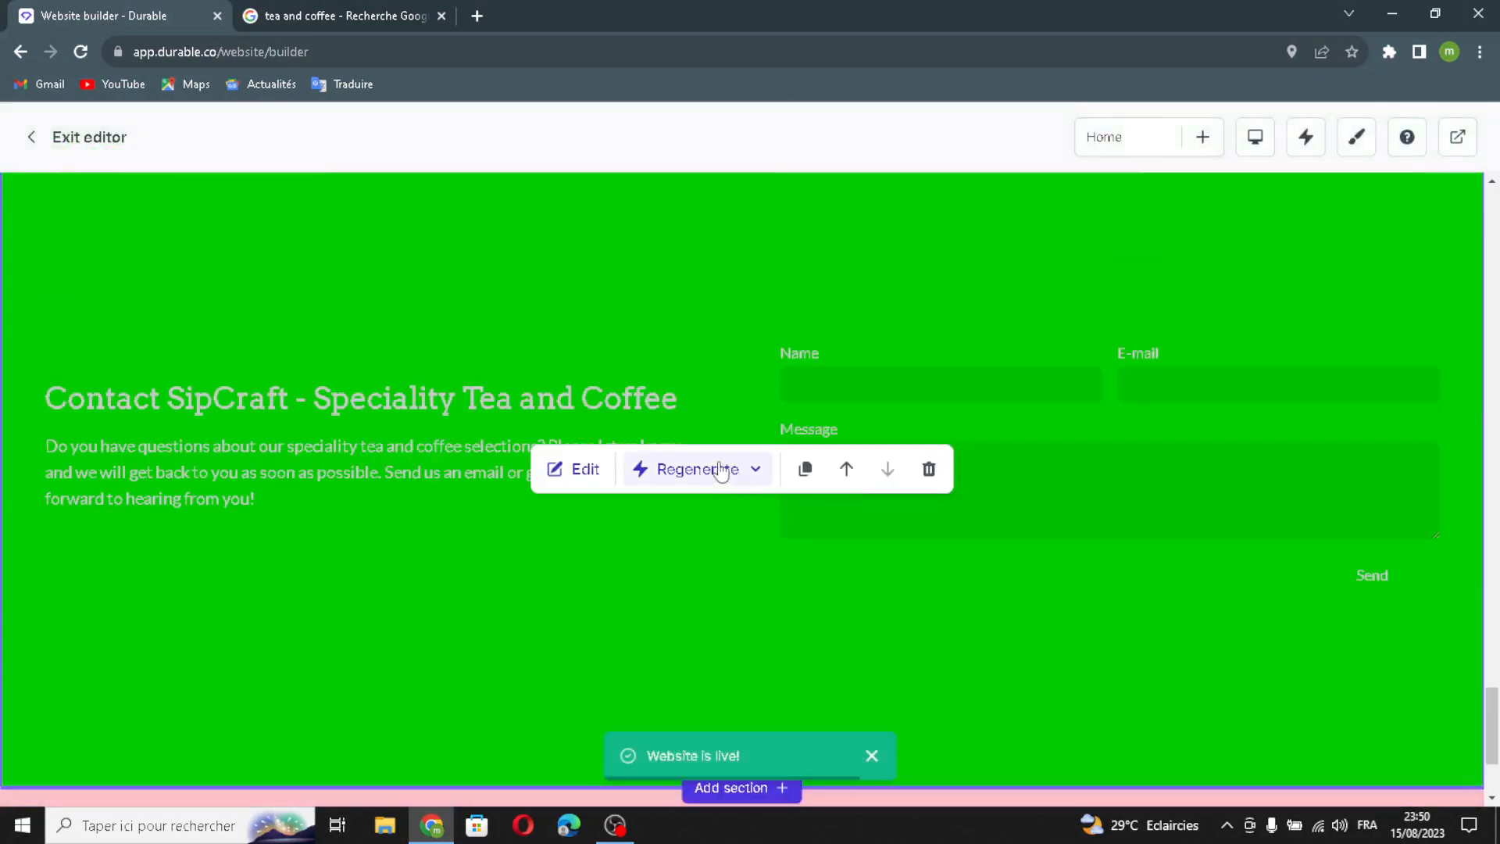
- Regenerate only the content of the contact form section with AI
{"action": "left_click", "coordinate": [721, 470]}
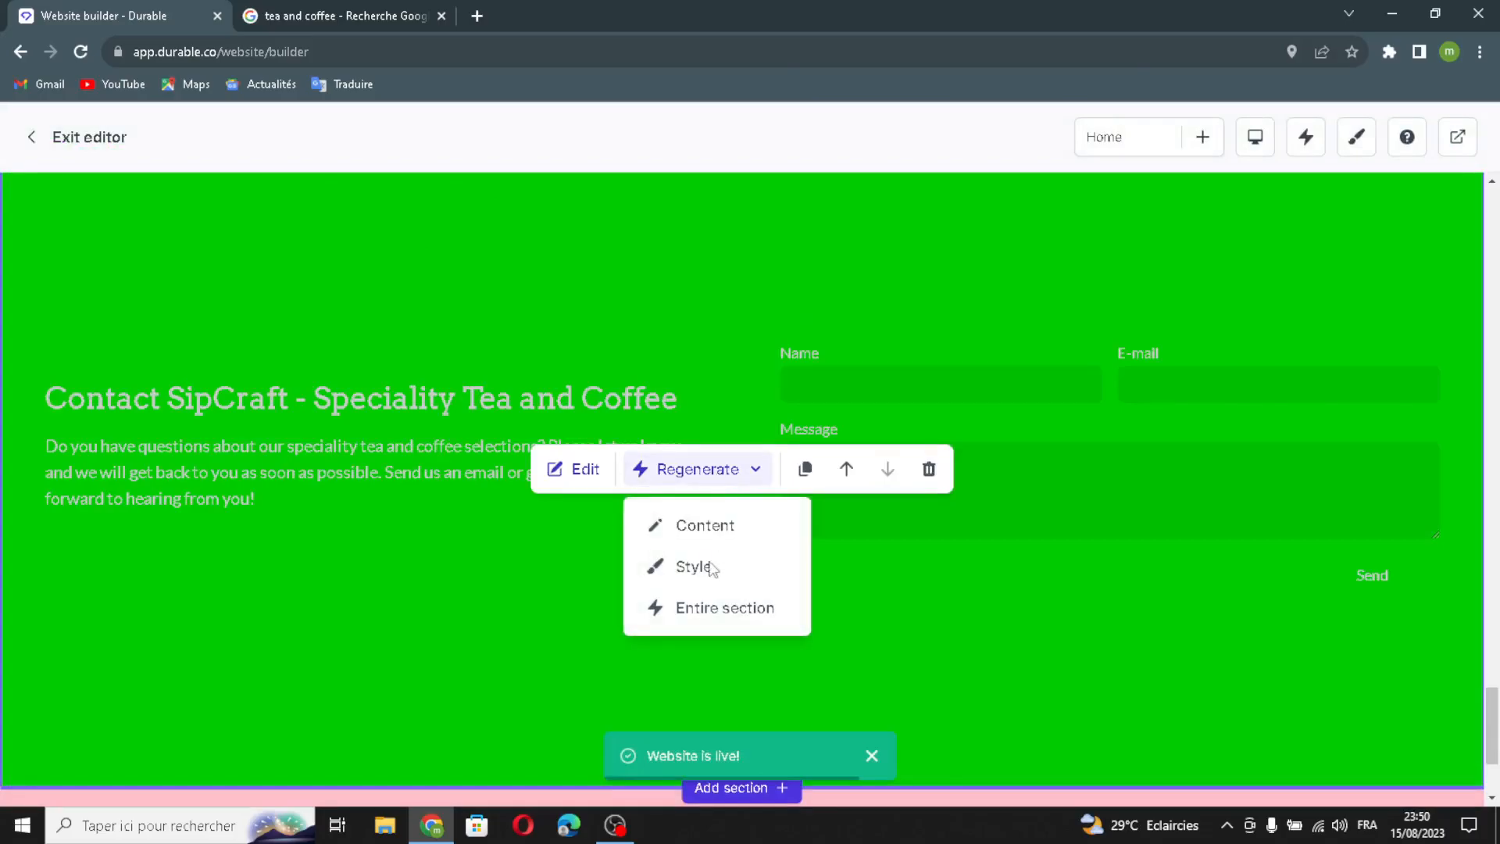
{"action": "left_click", "coordinate": [713, 533]}
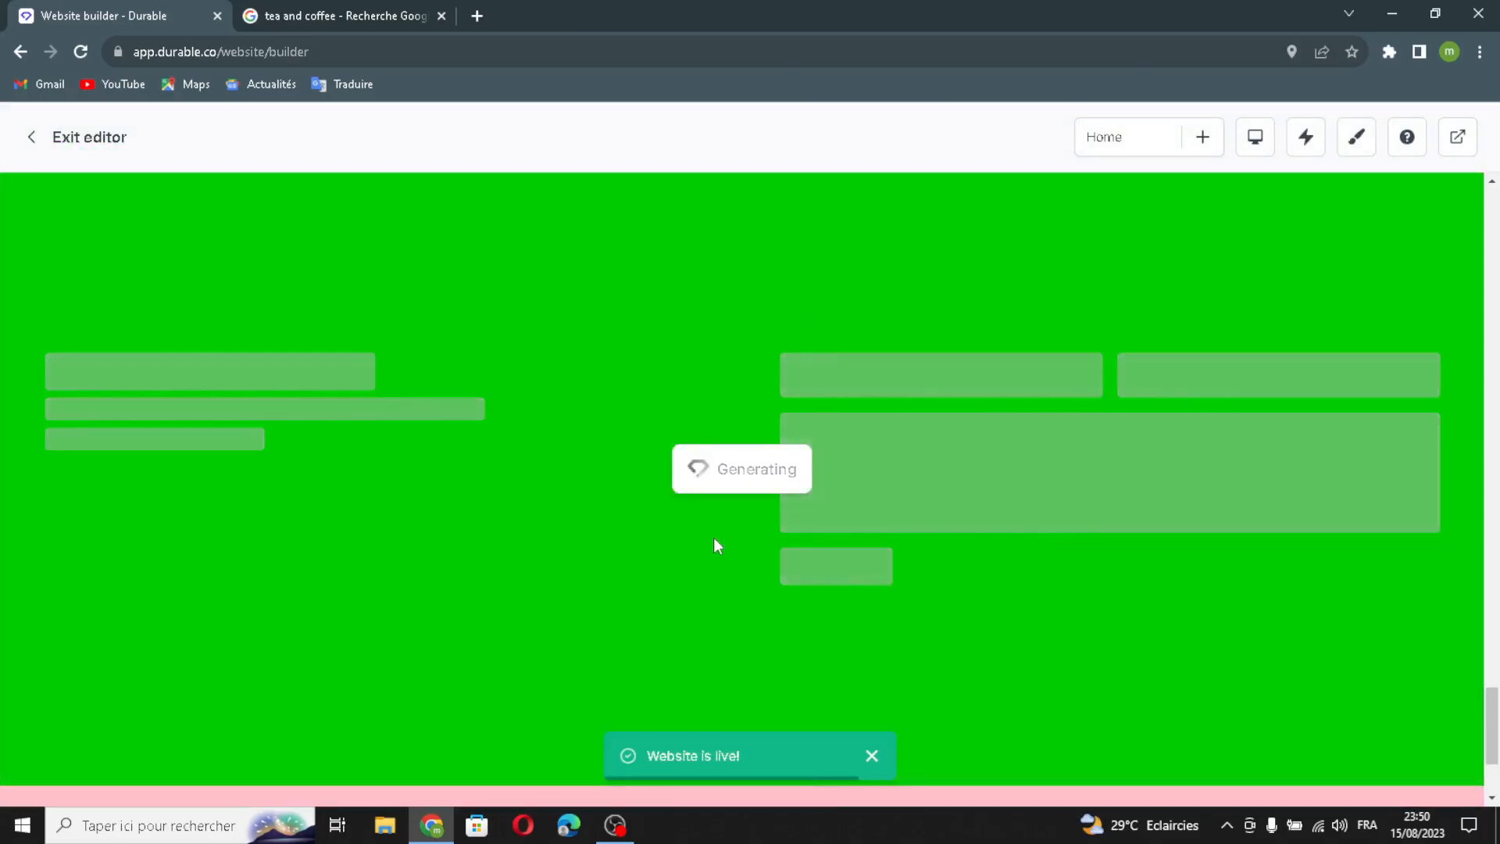
- Regenerate only the style of the Location map section with AI
{"action": "scroll", "coordinate": [714, 538], "scroll_direction": "up", "scroll_amount": 6}
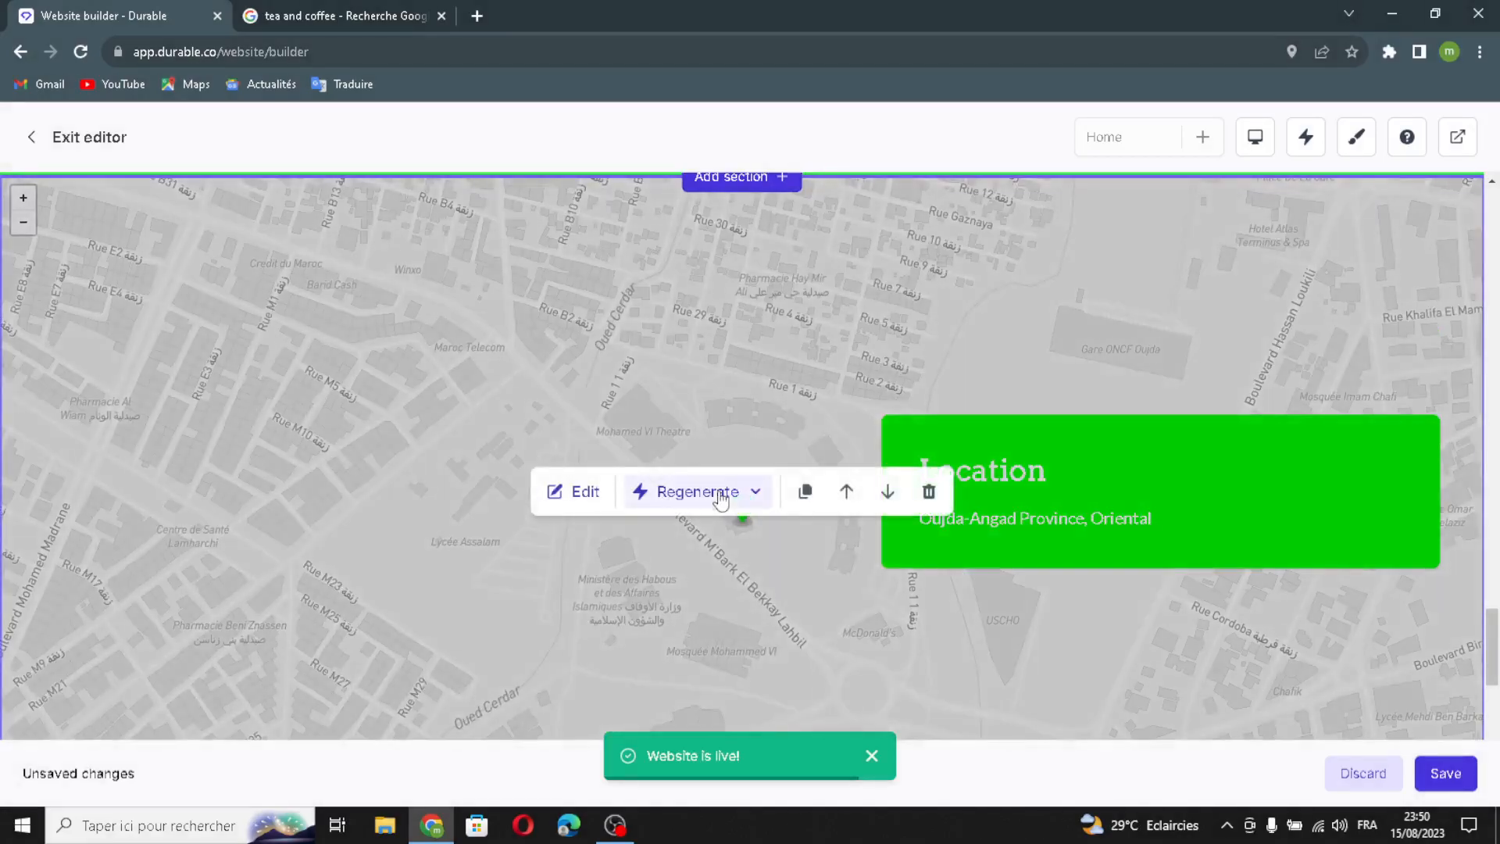
{"action": "left_click", "coordinate": [720, 500]}
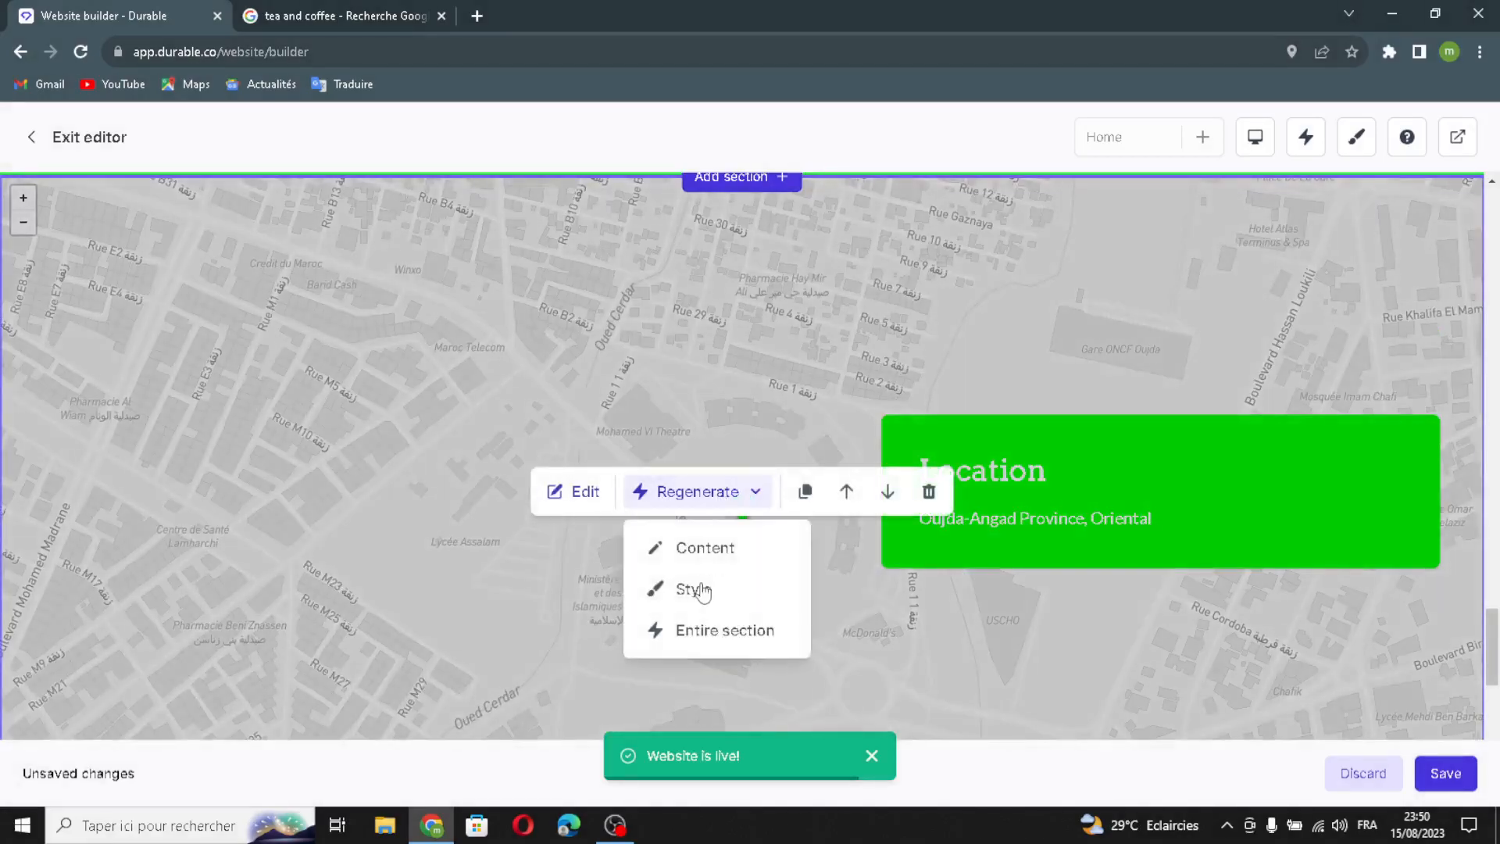
{"action": "left_click", "coordinate": [696, 591]}
{"action": "scroll", "coordinate": [688, 613], "scroll_direction": "up", "scroll_amount": 1}
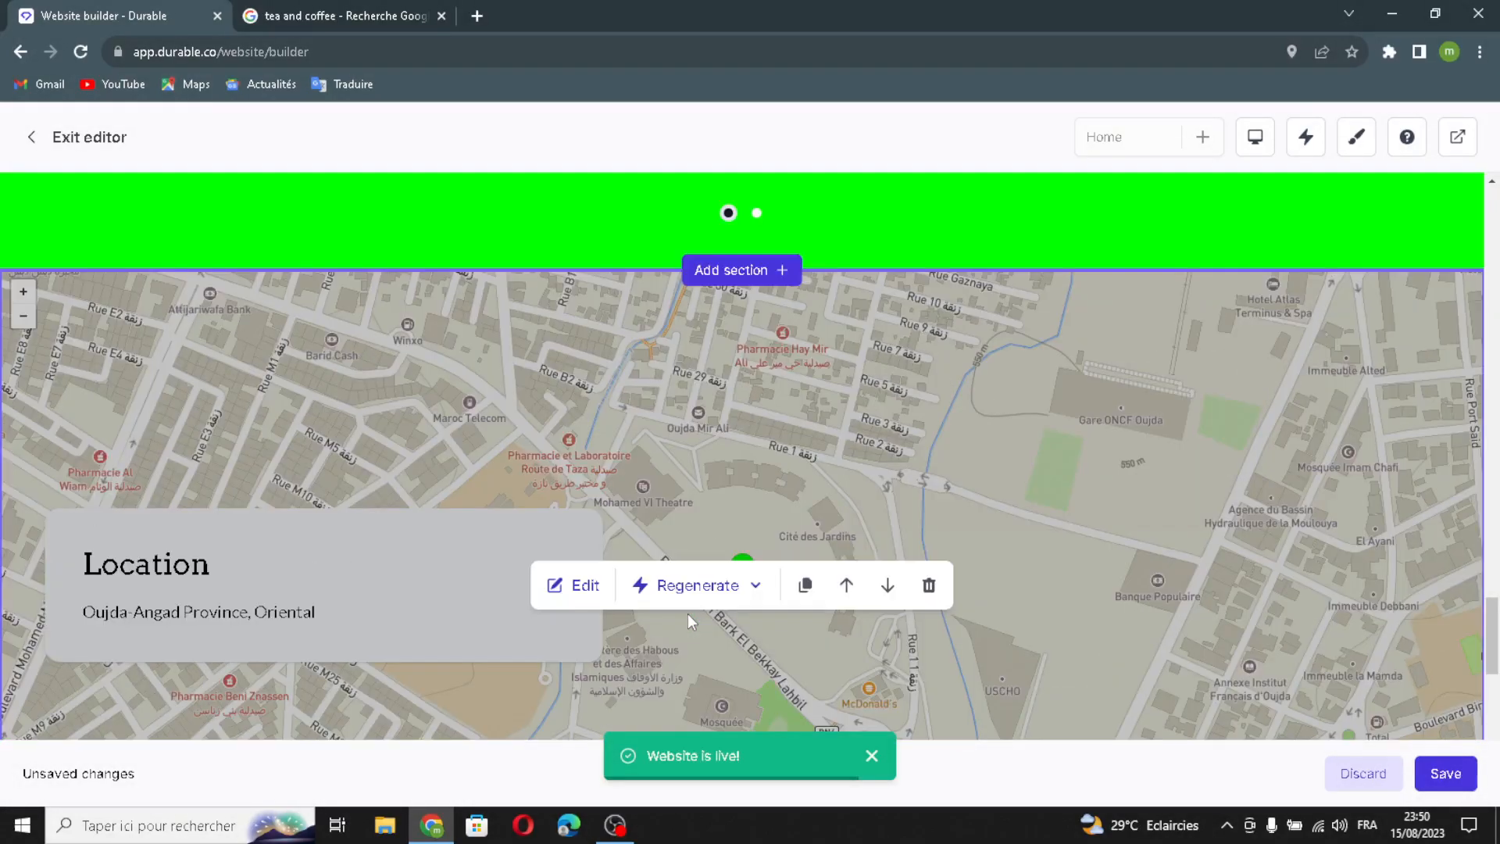
{"action": "scroll", "coordinate": [687, 613], "scroll_direction": "up", "scroll_amount": 5}
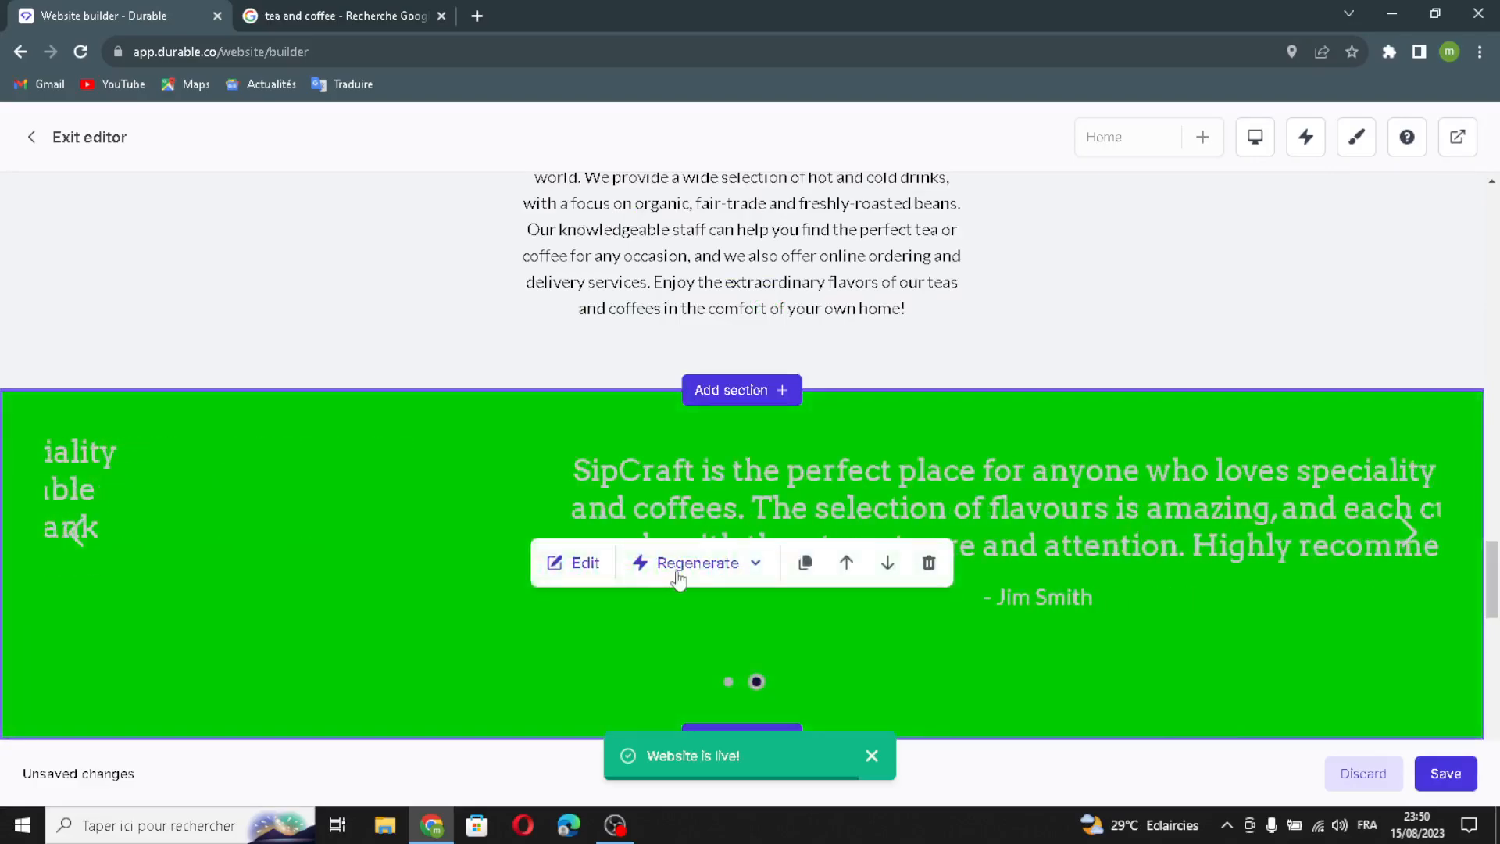
- Regenerate the testimonials section with AI
{"action": "left_click", "coordinate": [694, 570]}
{"action": "left_click", "coordinate": [699, 703]}
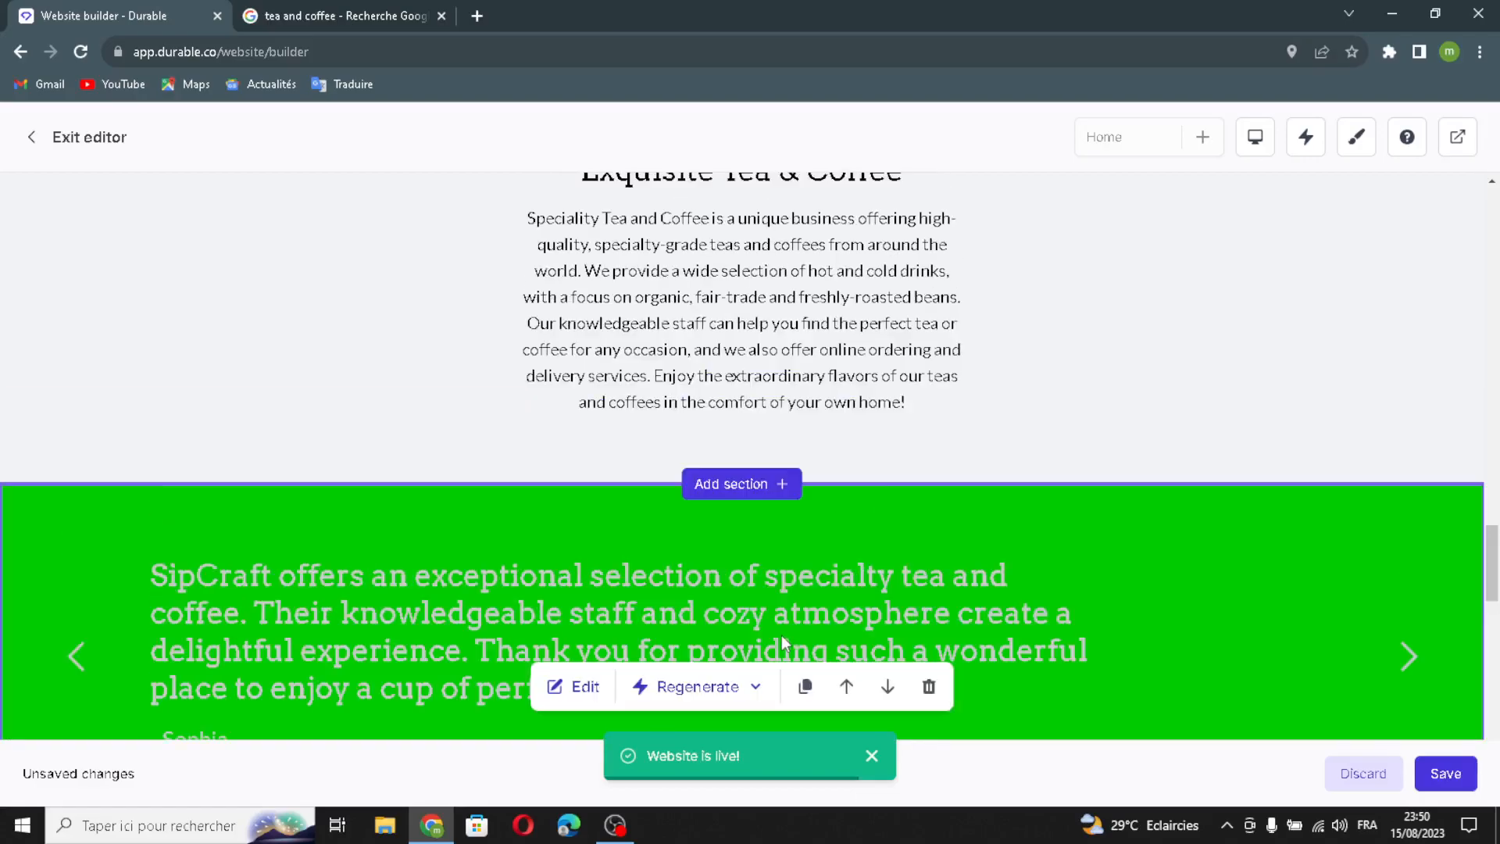
- Duplicate the testimonials section and delete the extra copy
{"action": "left_click", "coordinate": [808, 591]}
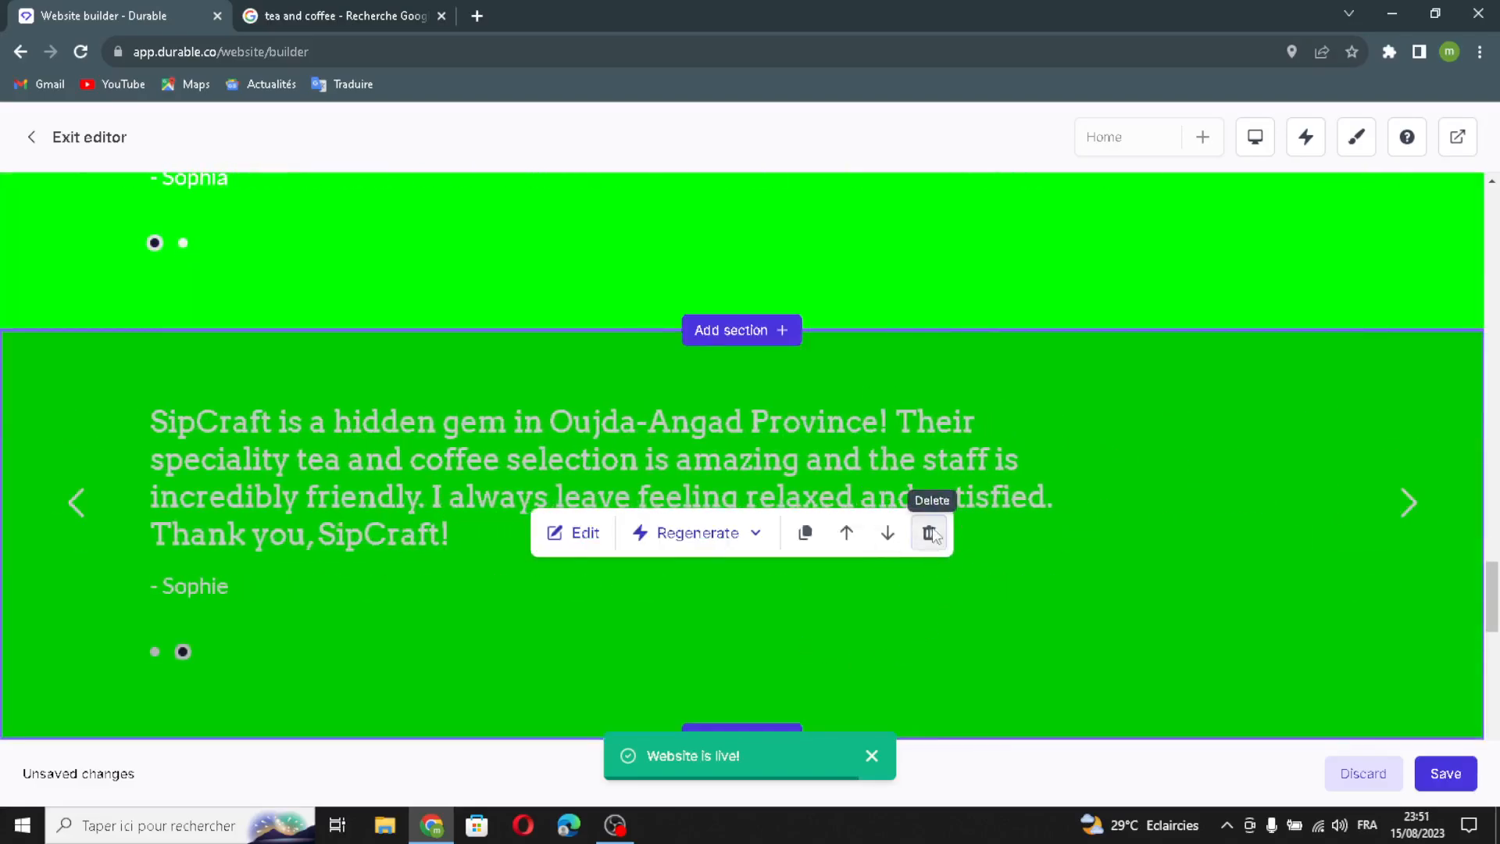
{"action": "left_click", "coordinate": [929, 533]}
{"action": "key", "text": "Return"}
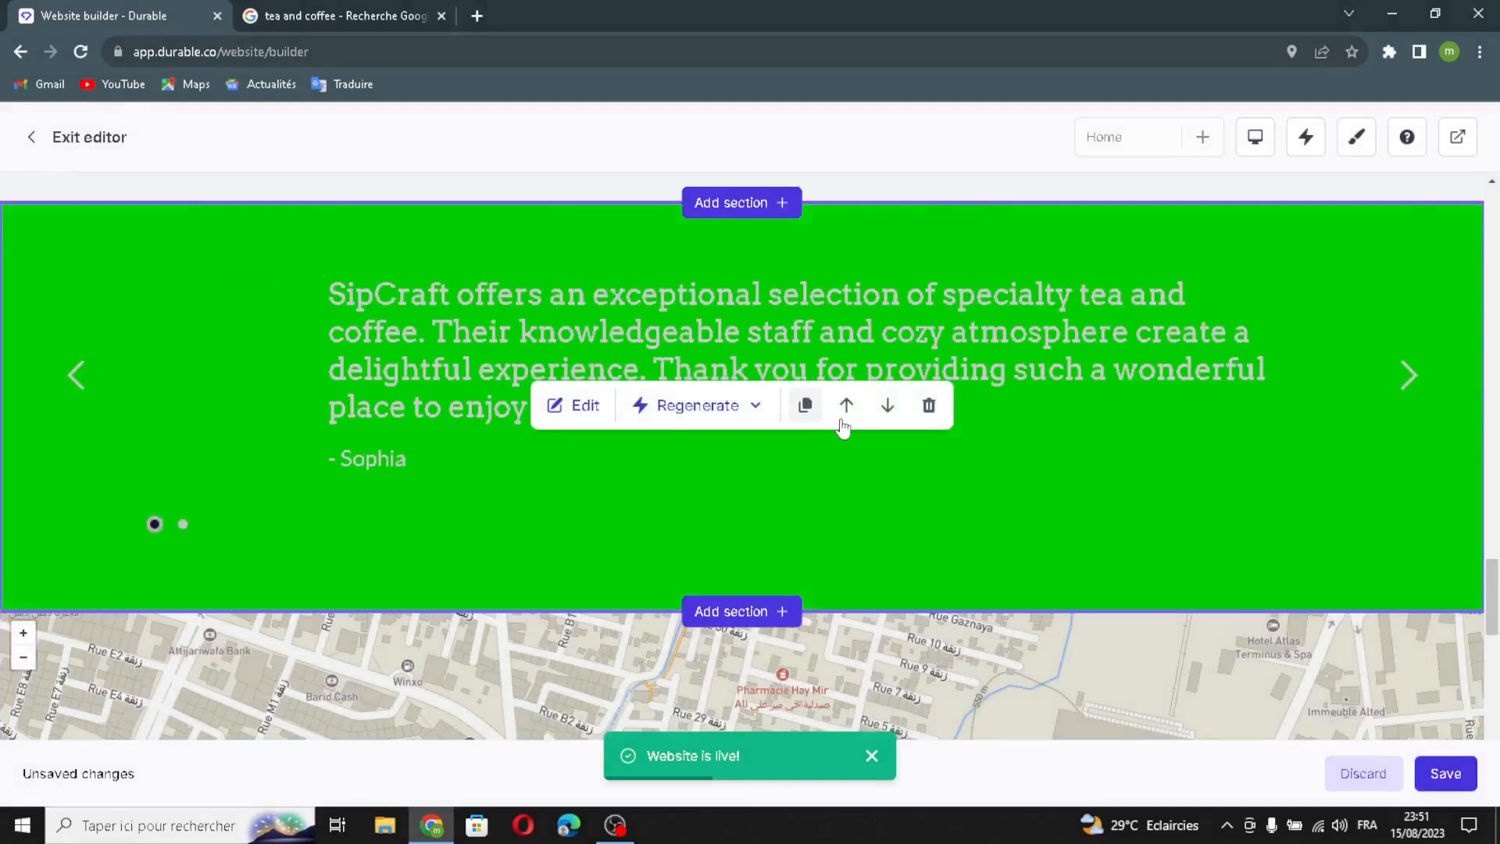
- Move the testimonials section below the location map and back above it
{"action": "left_click", "coordinate": [880, 406]}
{"action": "scroll", "coordinate": [860, 562], "scroll_direction": "down", "scroll_amount": 15}
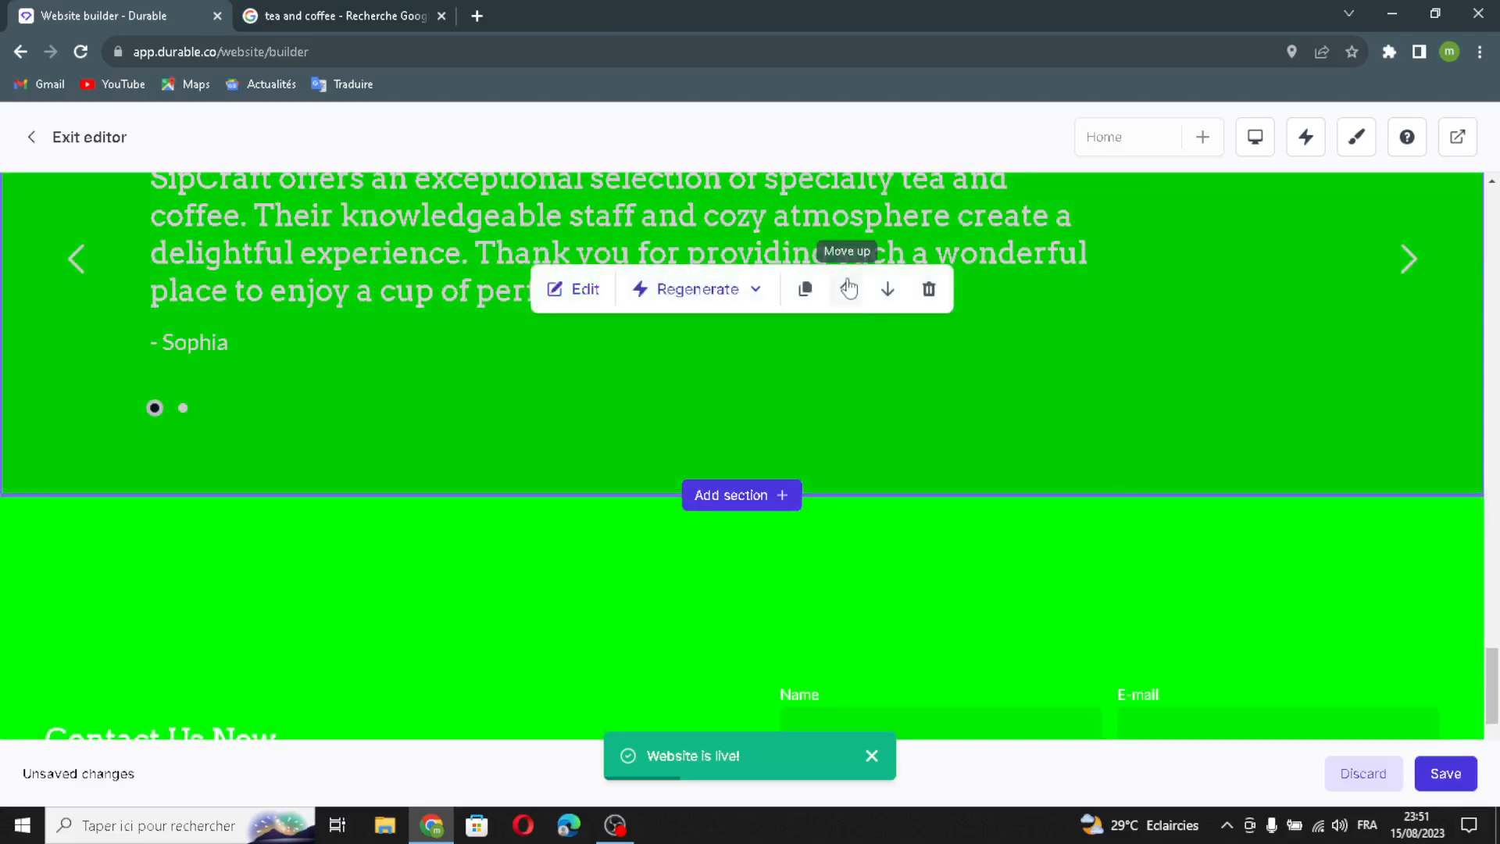
{"action": "left_click", "coordinate": [848, 285]}
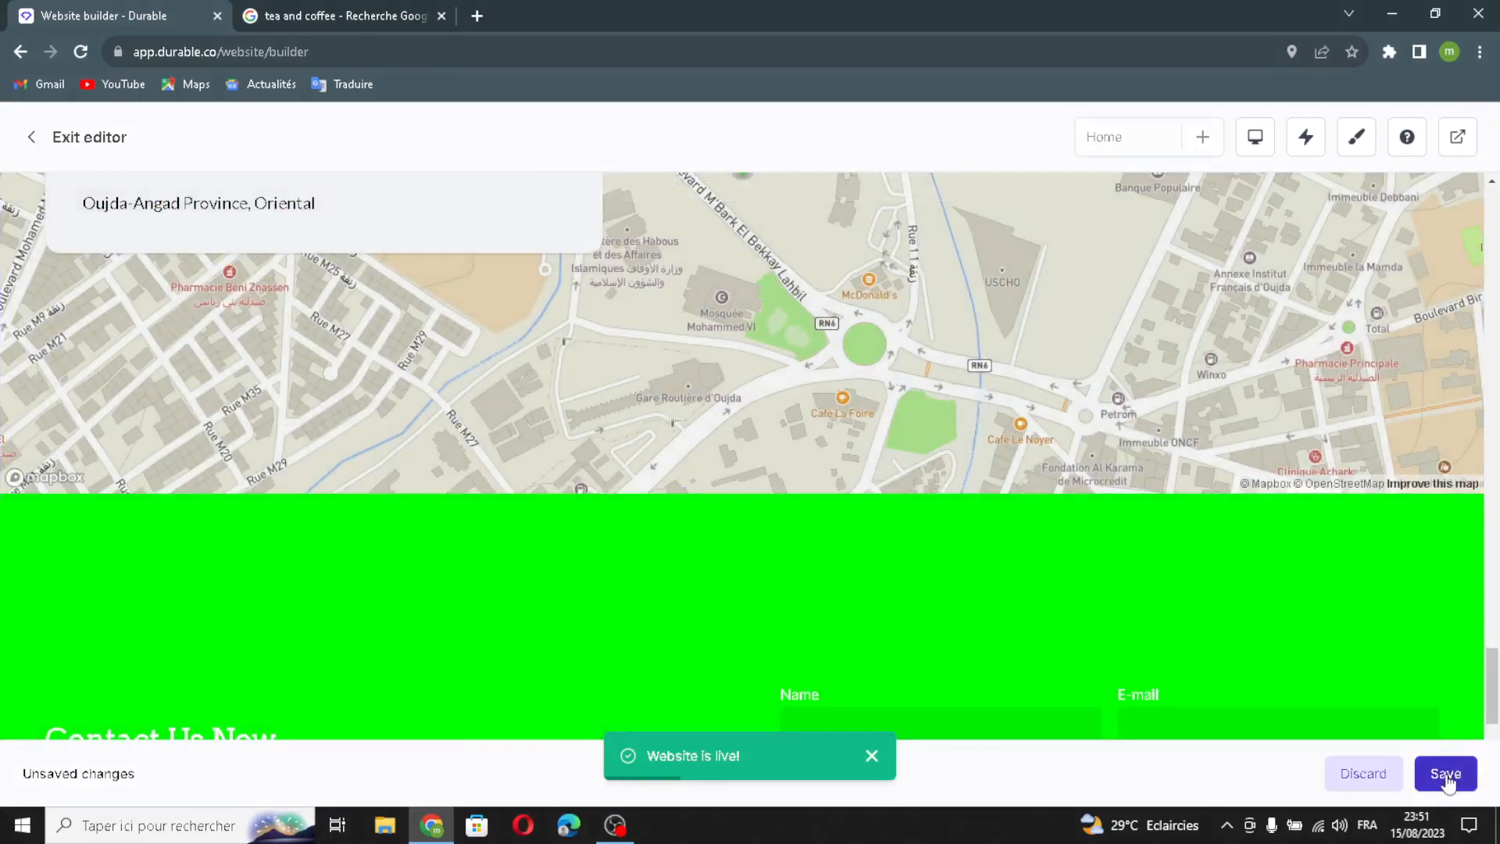
- Save the website changes
{"action": "left_click", "coordinate": [1445, 774]}
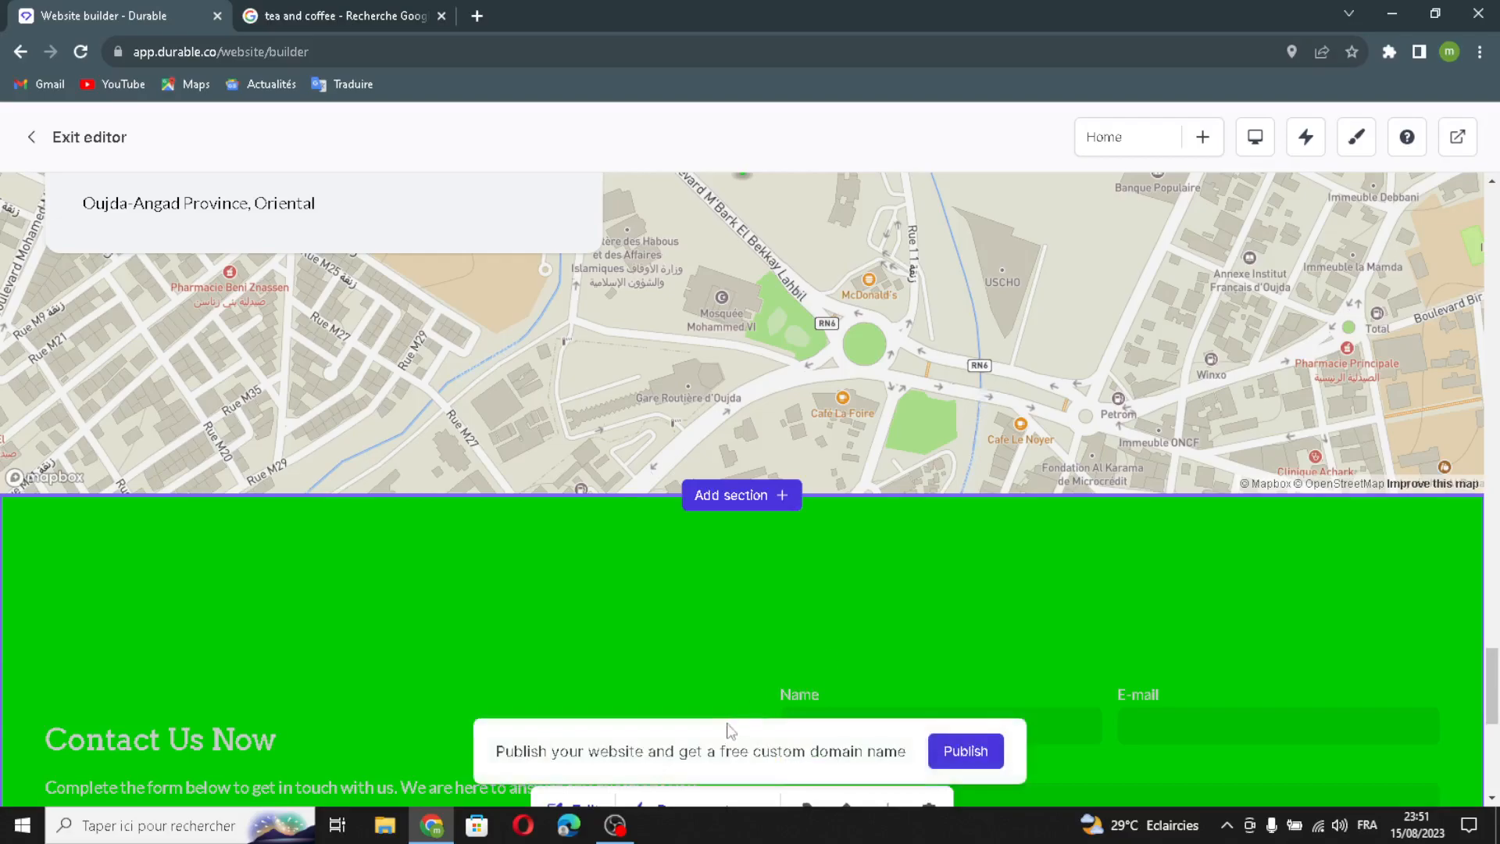
- View the AI assistant's suggested website actions and close it without choosing one
{"action": "scroll", "coordinate": [871, 478], "scroll_direction": "up", "scroll_amount": 1}
{"action": "scroll", "coordinate": [882, 474], "scroll_direction": "up", "scroll_amount": 12}
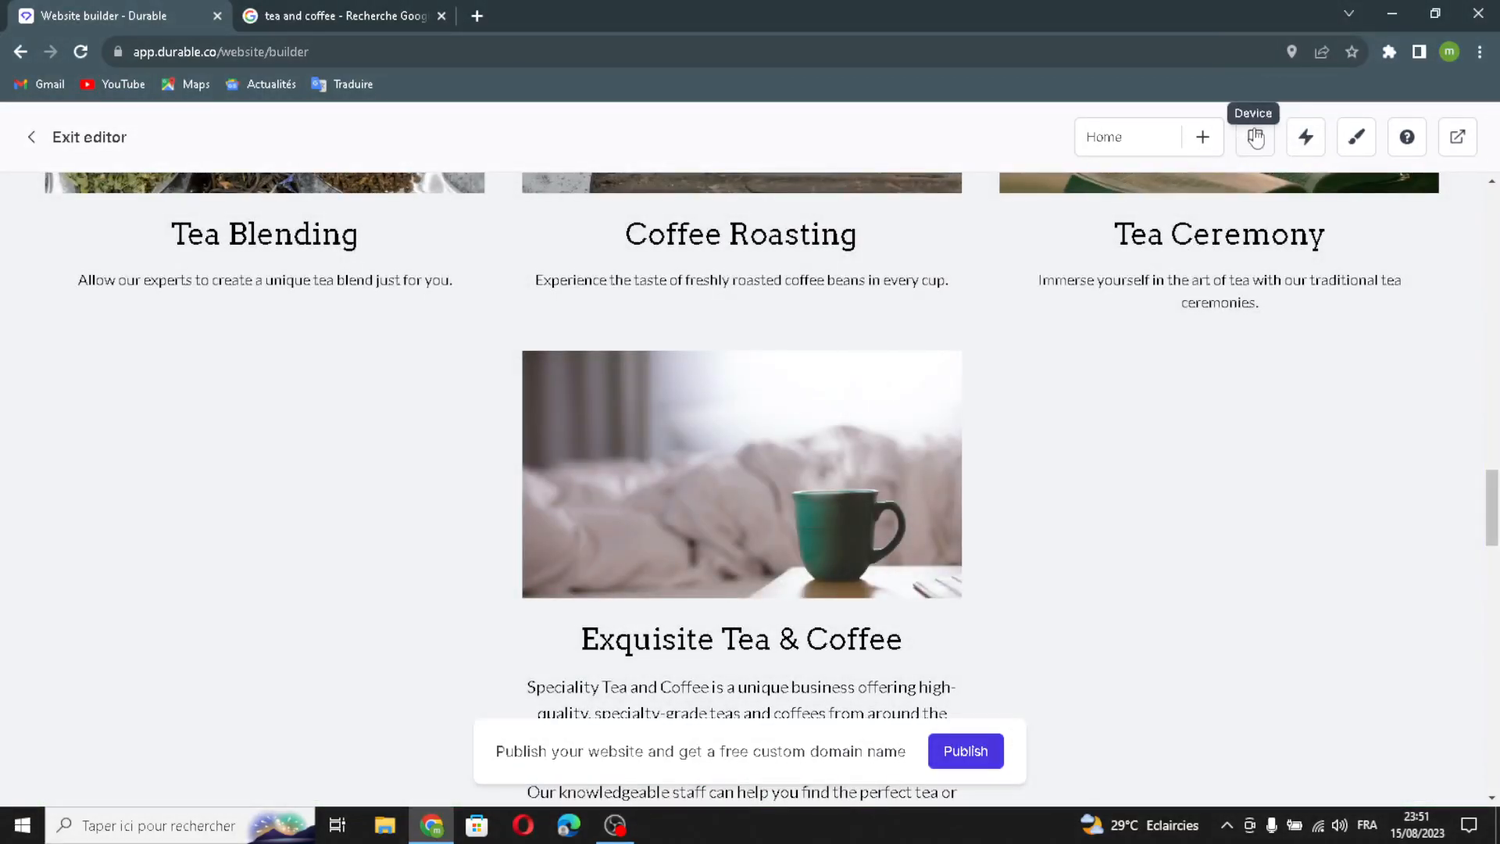
{"action": "left_click", "coordinate": [1306, 137]}
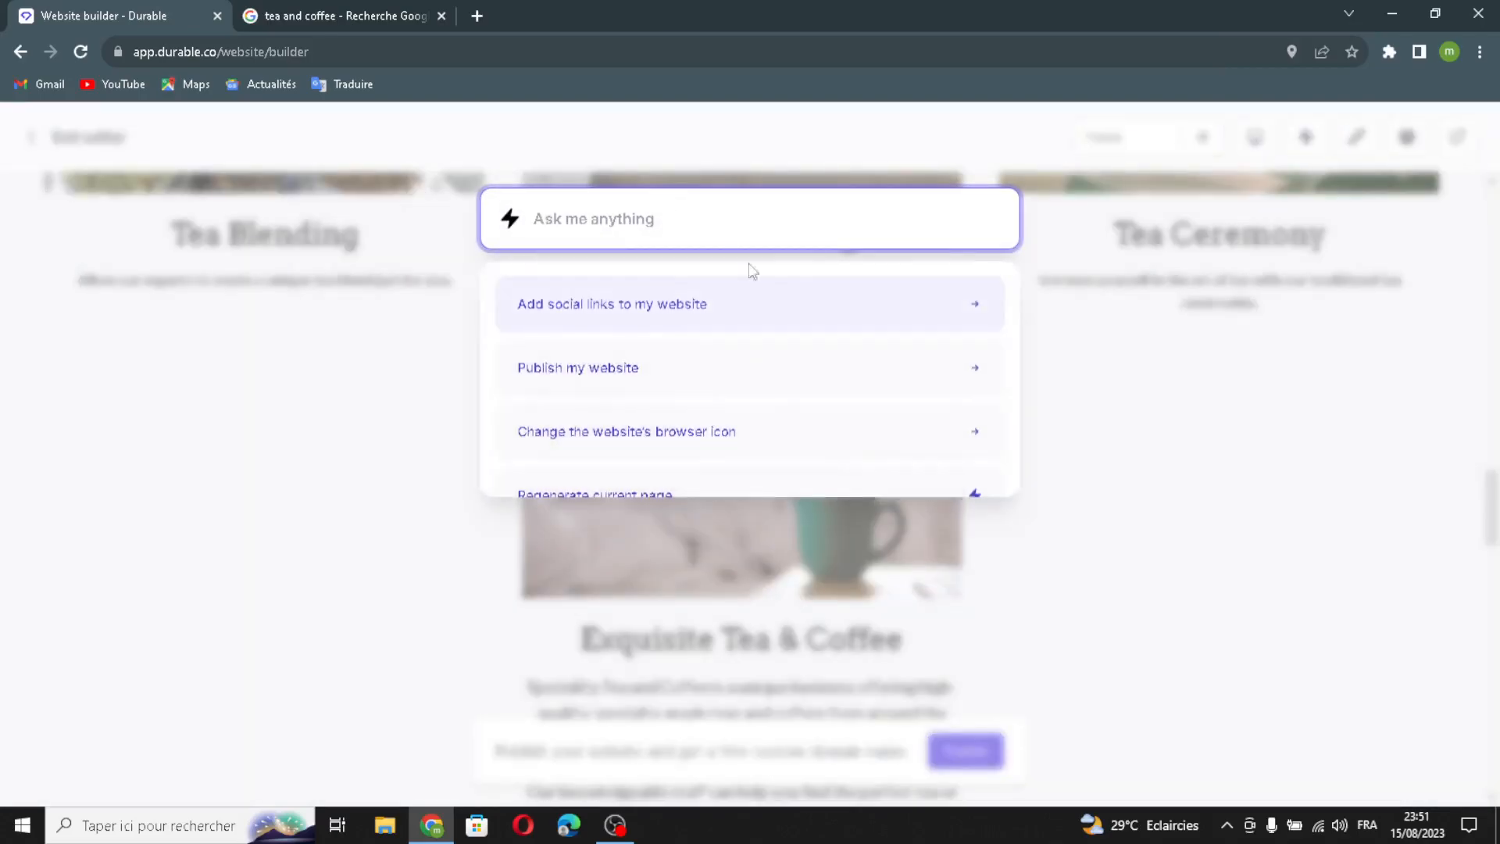
{"action": "left_click", "coordinate": [296, 363]}
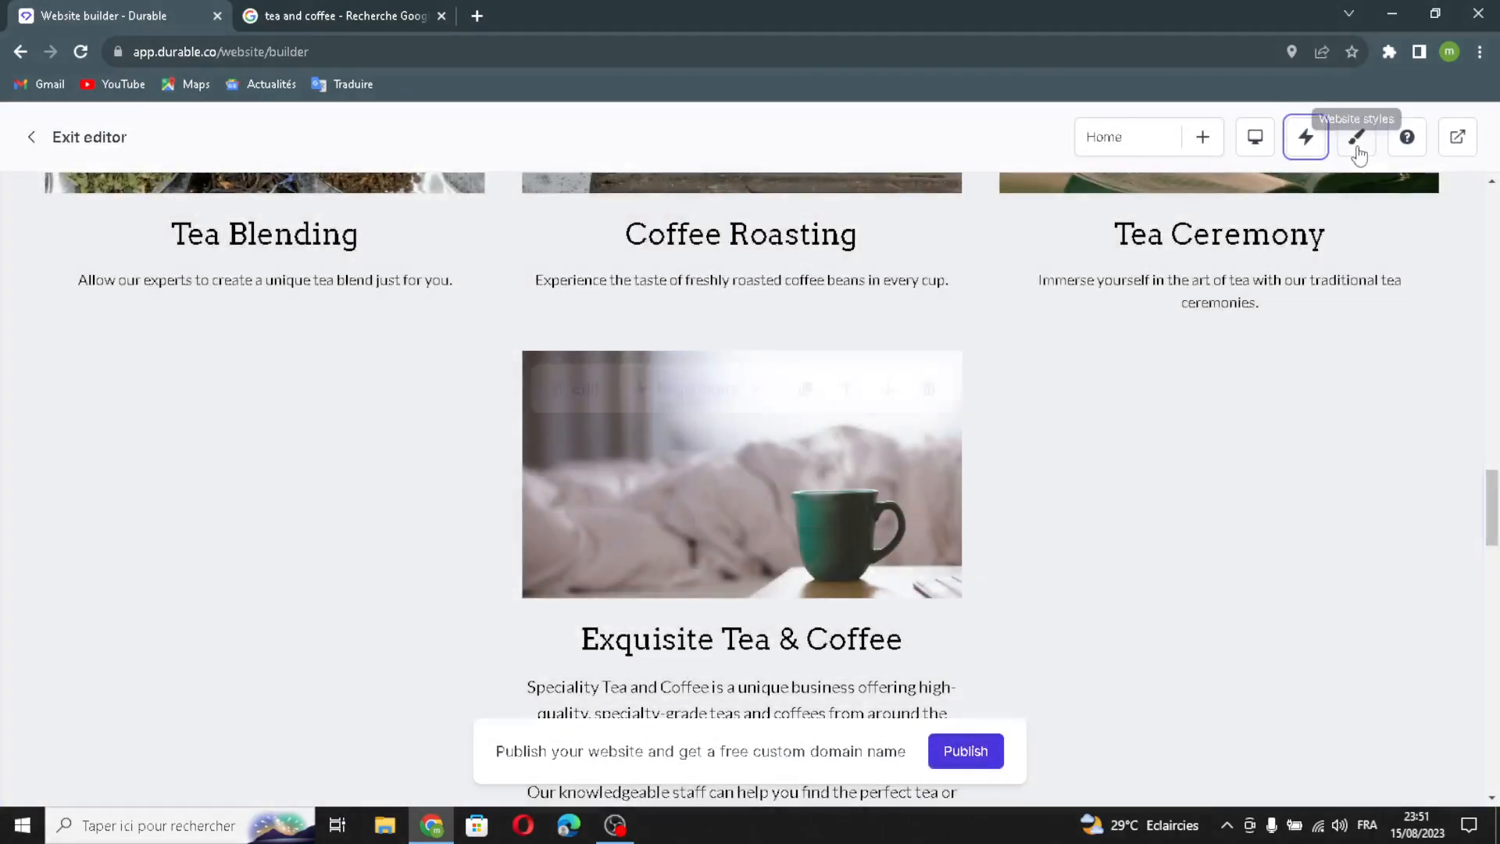
- Go through the website-wide style settings for buttons and fonts and close them without changes
{"action": "left_click", "coordinate": [1358, 141]}
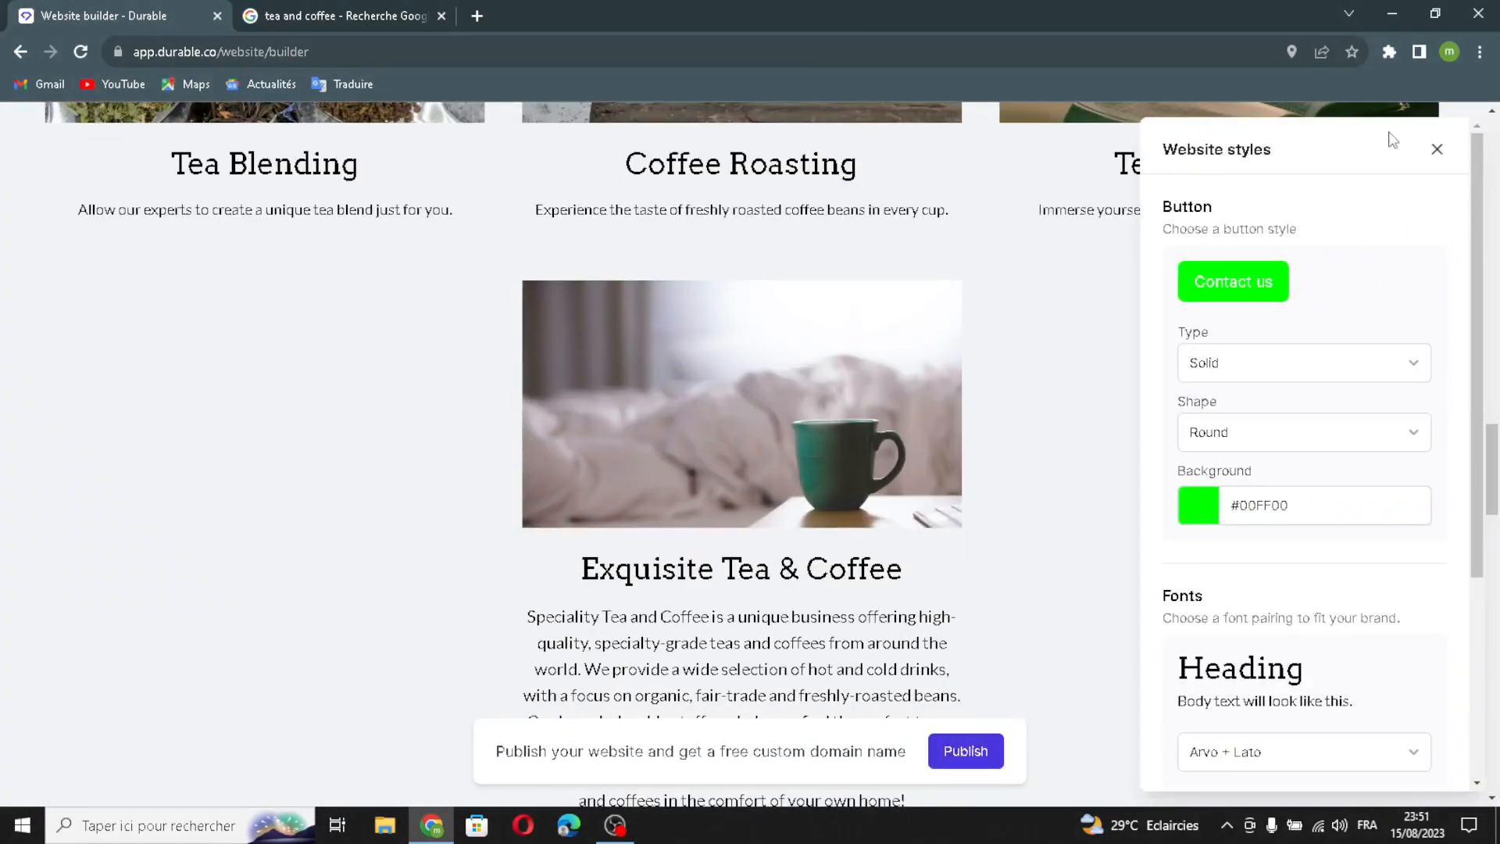
{"action": "scroll", "coordinate": [1297, 486], "scroll_direction": "down", "scroll_amount": 3}
{"action": "scroll", "coordinate": [1298, 645], "scroll_direction": "up", "scroll_amount": 3}
{"action": "scroll", "coordinate": [1298, 491], "scroll_direction": "down", "scroll_amount": 3}
{"action": "scroll", "coordinate": [1299, 485], "scroll_direction": "up", "scroll_amount": 3}
{"action": "left_click", "coordinate": [1444, 157]}
- View the quick responses in the Durable support chat and collapse the chat
{"action": "right_click", "coordinate": [1412, 139]}
{"action": "left_click", "coordinate": [1407, 139]}
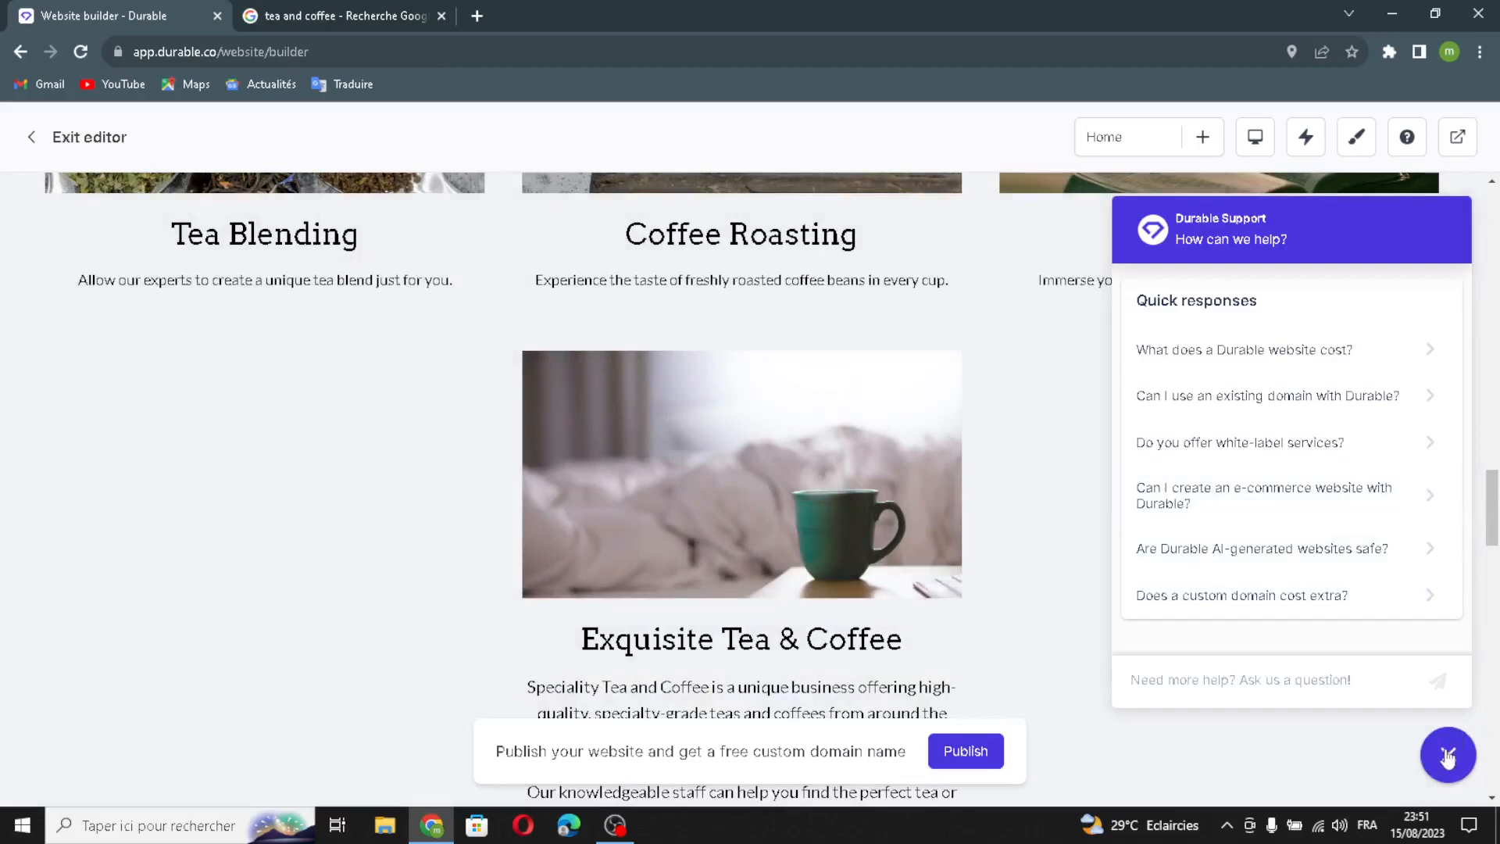
{"action": "left_click", "coordinate": [1447, 752]}
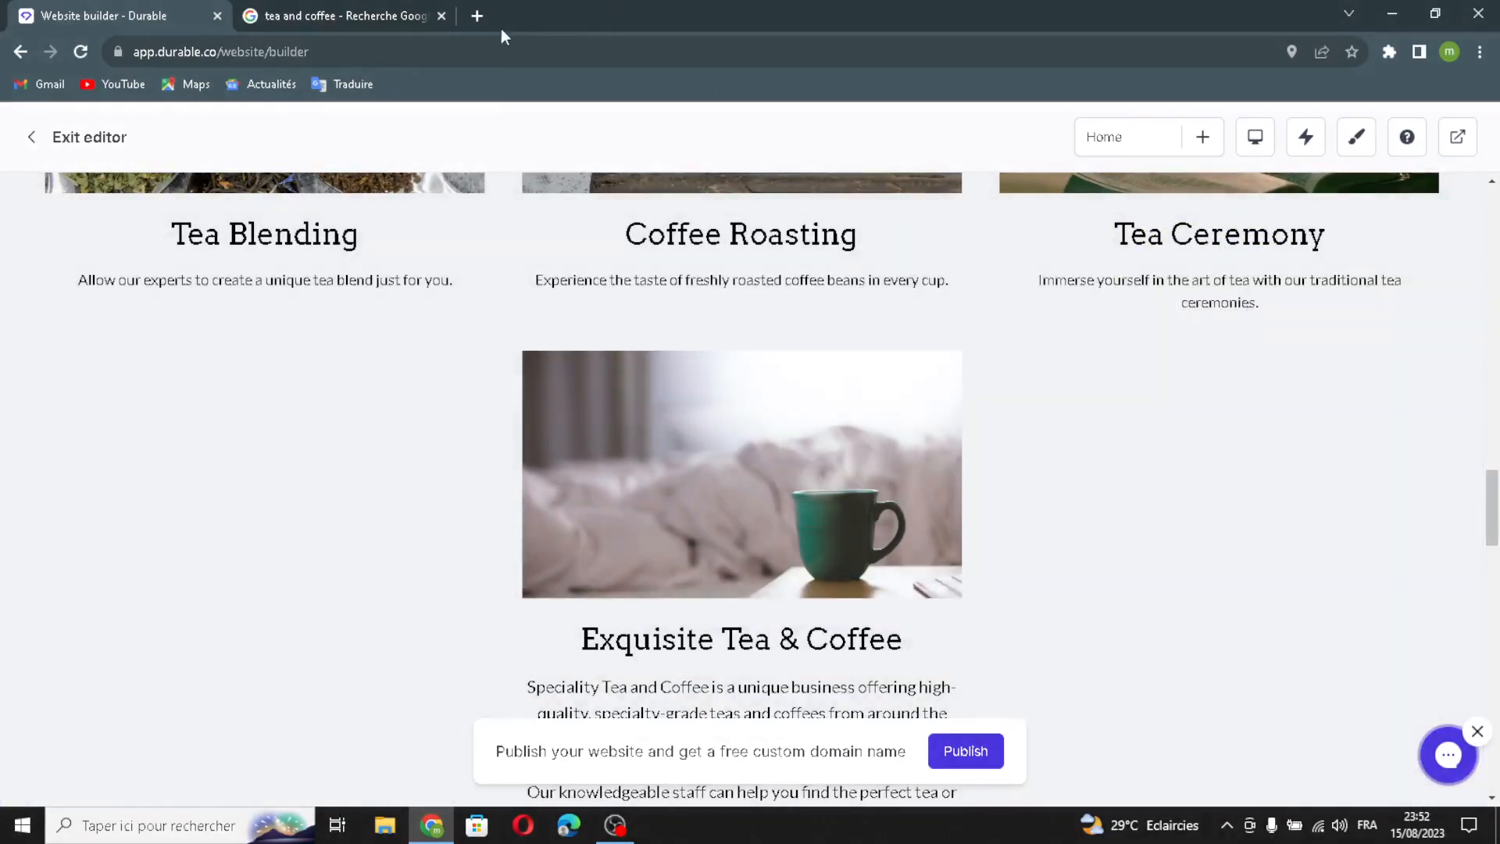
- Close the browser tab with the tea and coffee Google search
{"action": "left_click", "coordinate": [441, 16]}
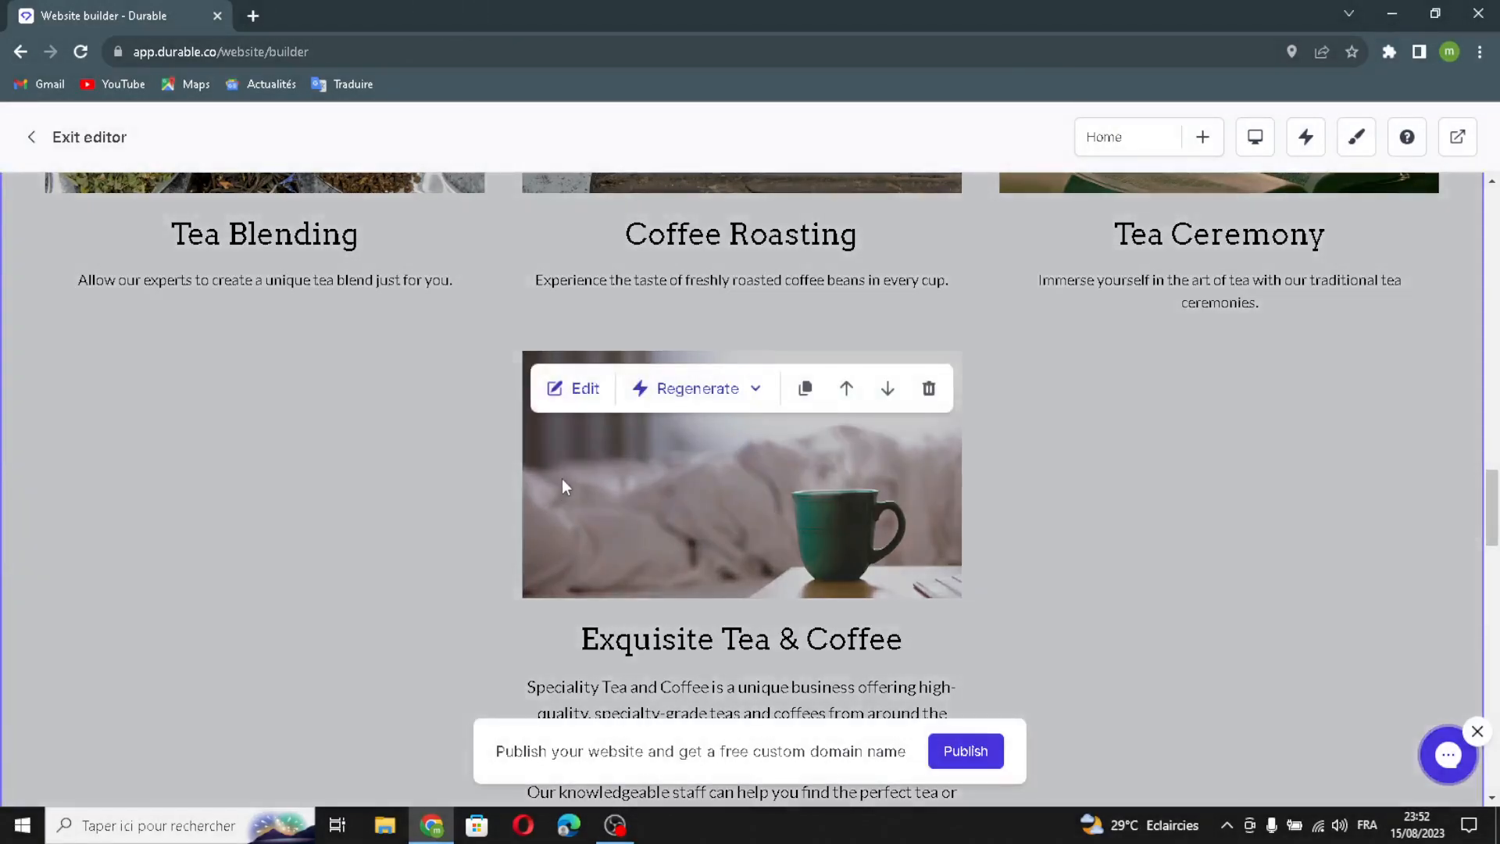